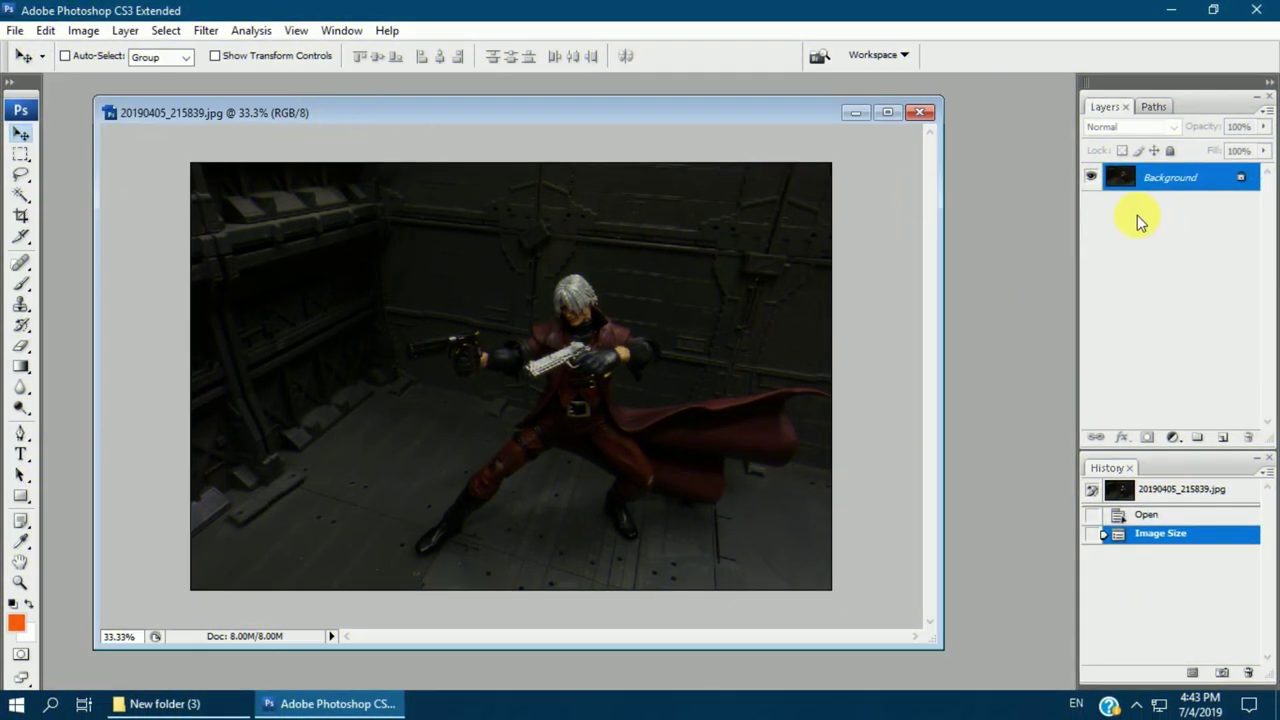
# Duplicate the photo layer, apply Topaz Adjust 5's Detailed preset, and add a layer mask
pyautogui.moveTo(1137, 217); pyautogui.dragTo(1222, 437)
pyautogui.click(206, 30)
pyautogui.moveTo(233, 567)
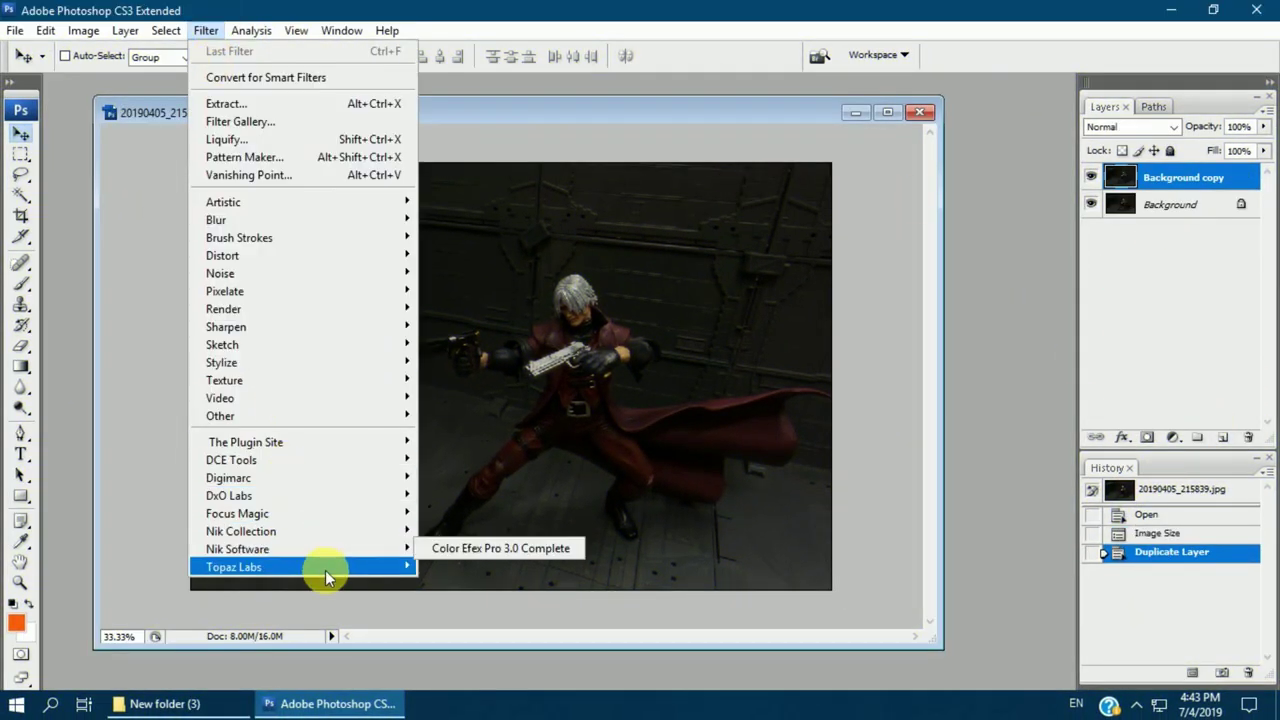
pyautogui.click(510, 333)
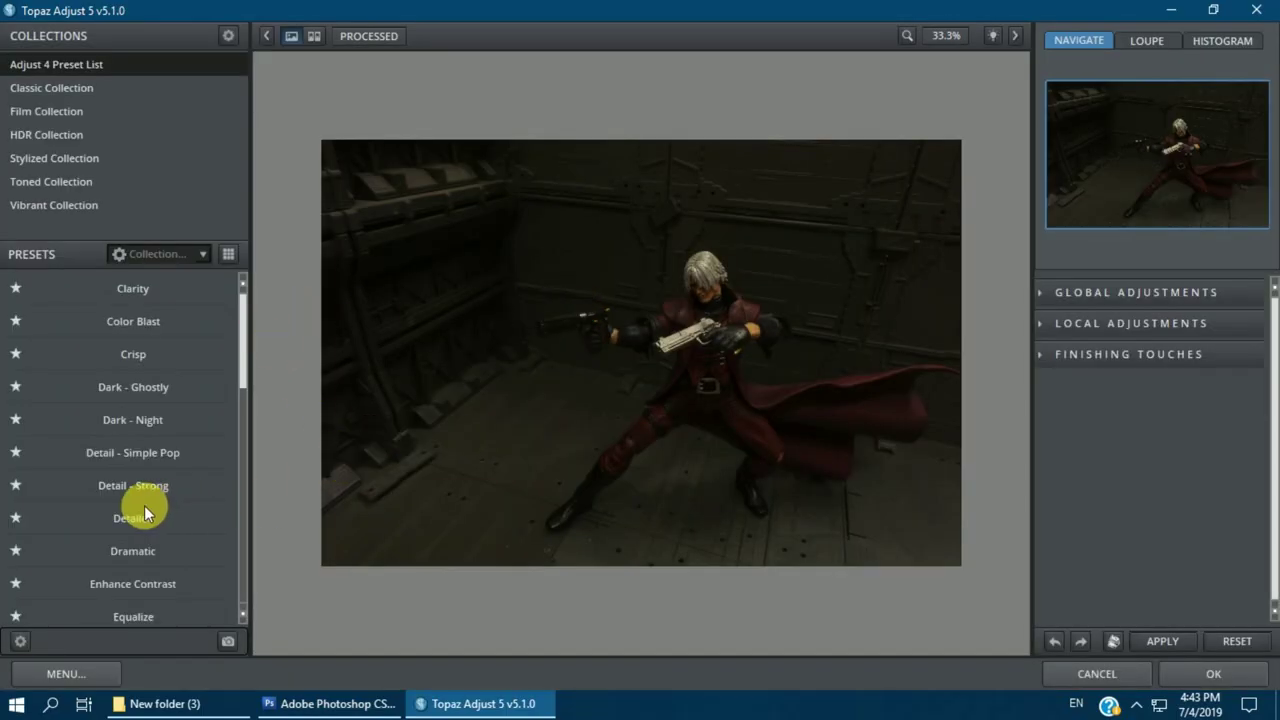
pyautogui.click(145, 513)
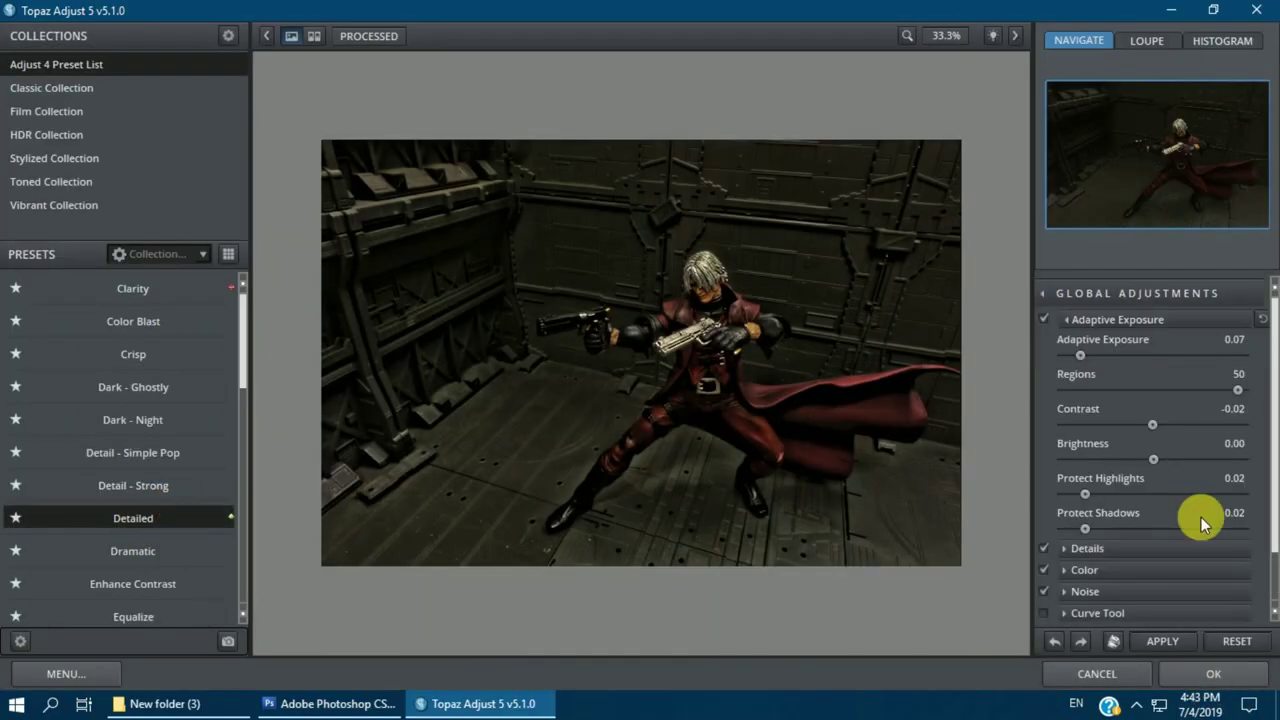
pyautogui.click(1213, 673)
pyautogui.click(1147, 437)
# Fill the mask black, zoom to 100% on the figure, and ready a soft brush
pyautogui.hotkey('alt', 'BackSpace')
pyautogui.hotkey('alt', 'BackSpace')
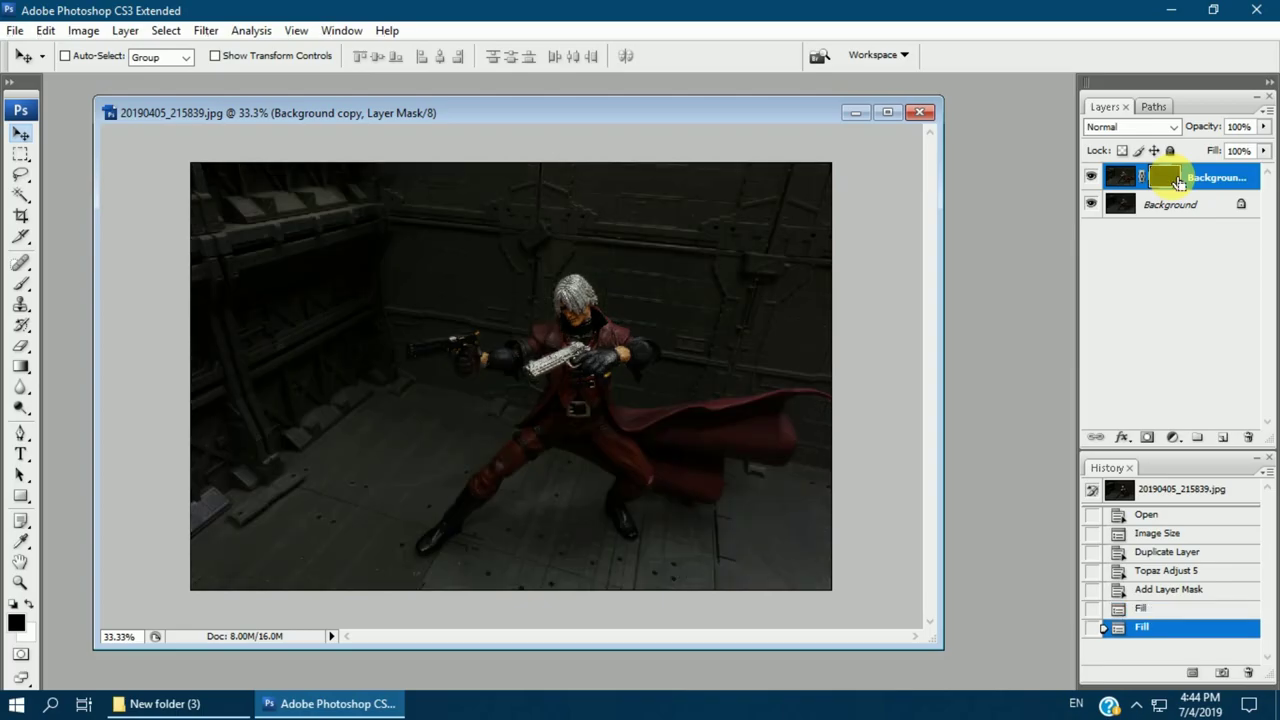
pyautogui.hotkey('ctrl', 'alt', '0')
pyautogui.moveTo(723, 324); pyautogui.dragTo(680, 435)
pyautogui.click(22, 285)
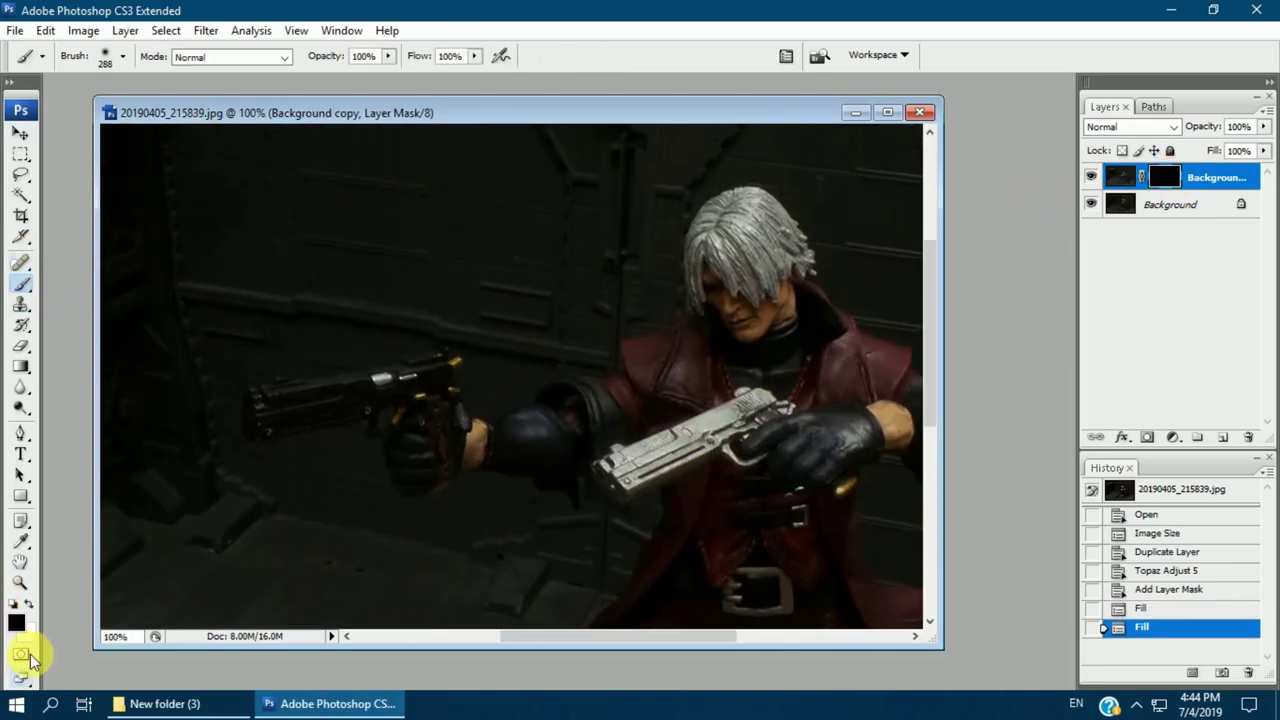
pyautogui.click(102, 57)
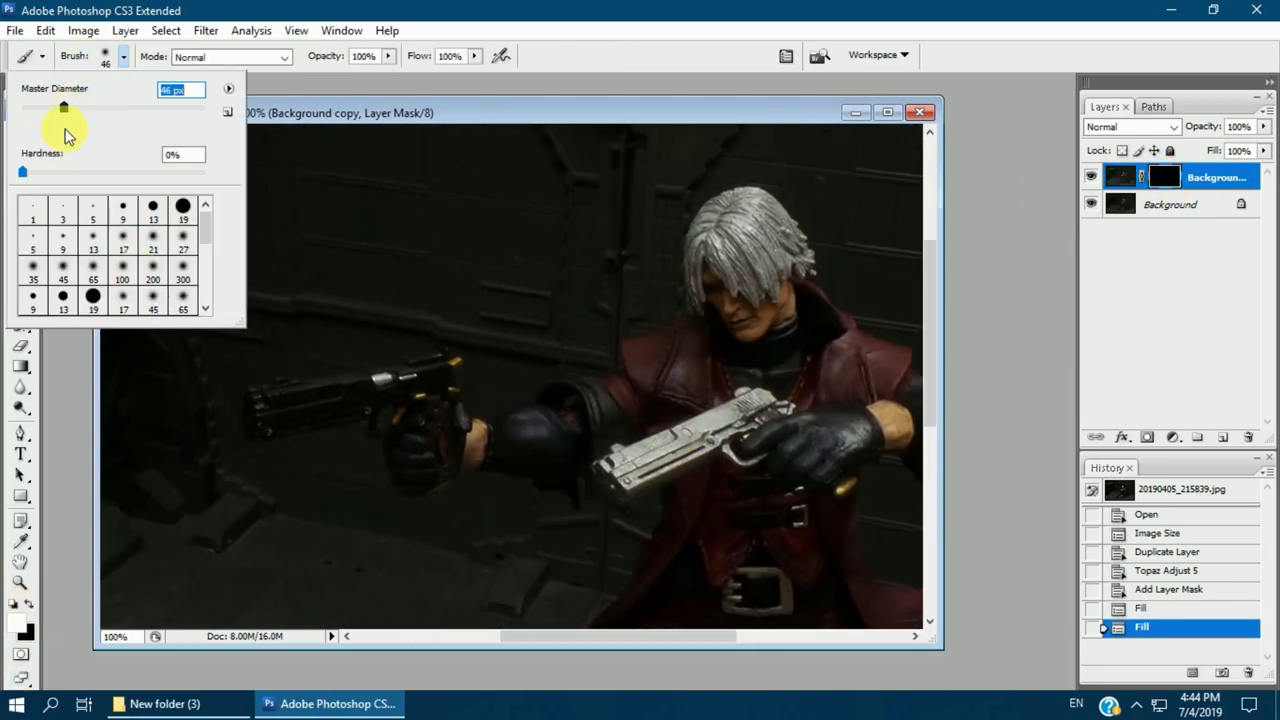
pyautogui.click(274, 413)
# Paint white on the mask over both guns, the hair, torso, coat and arms
pyautogui.moveTo(443, 372)
pyautogui.mouseDown()
pyautogui.moveTo(406, 446)
pyautogui.moveTo(434, 451)
pyautogui.mouseUp()
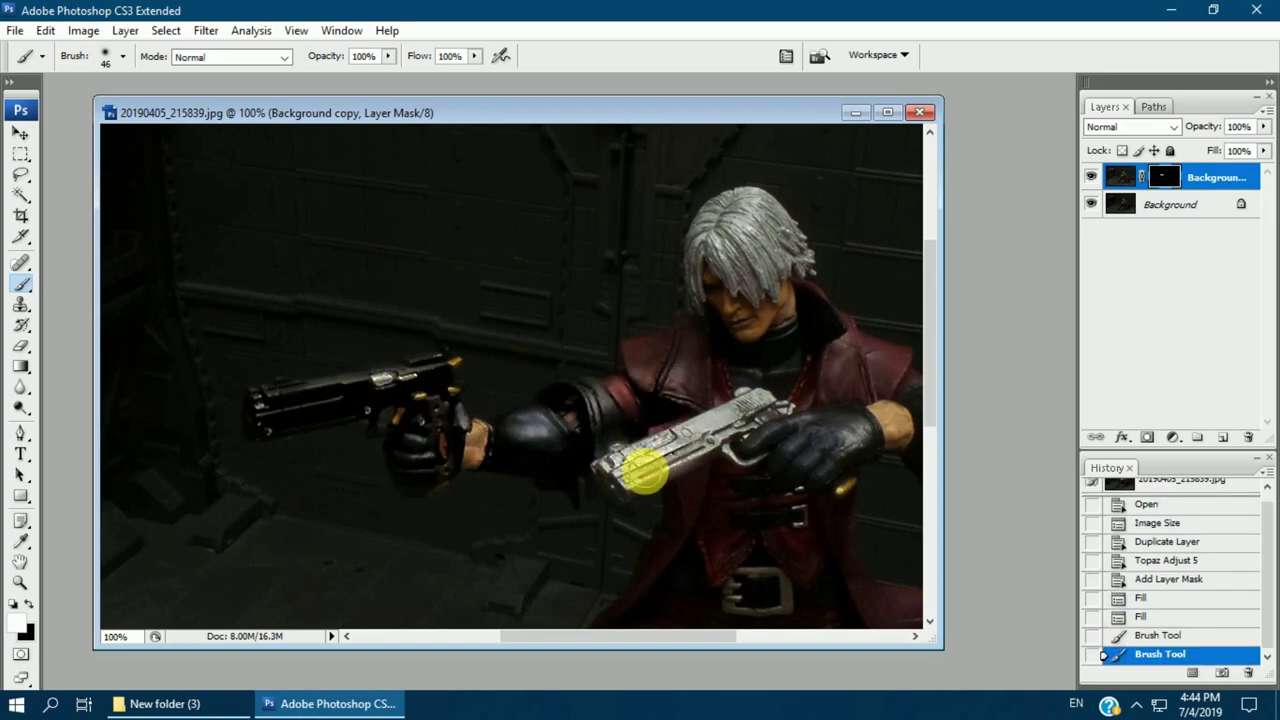
pyautogui.moveTo(624, 440); pyautogui.dragTo(640, 382)
pyautogui.moveTo(753, 367); pyautogui.dragTo(786, 343)
pyautogui.moveTo(708, 252); pyautogui.dragTo(803, 282)
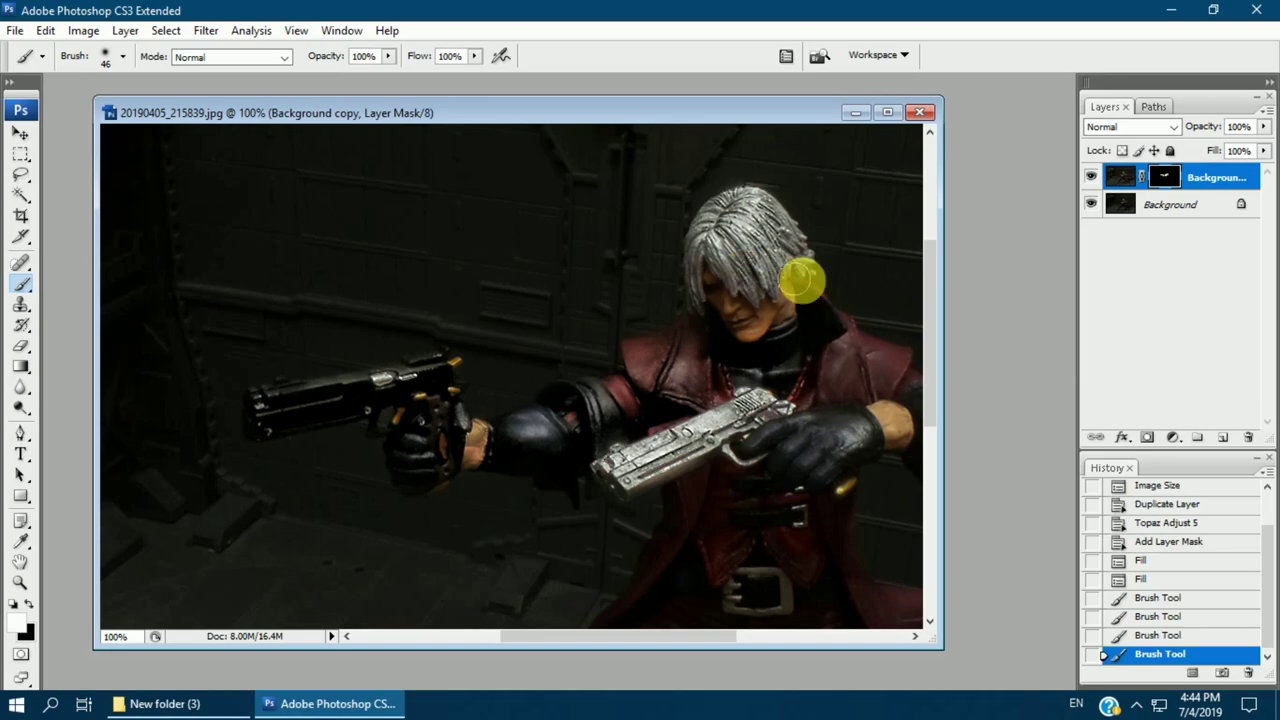
pyautogui.moveTo(753, 425); pyautogui.dragTo(480, 380)
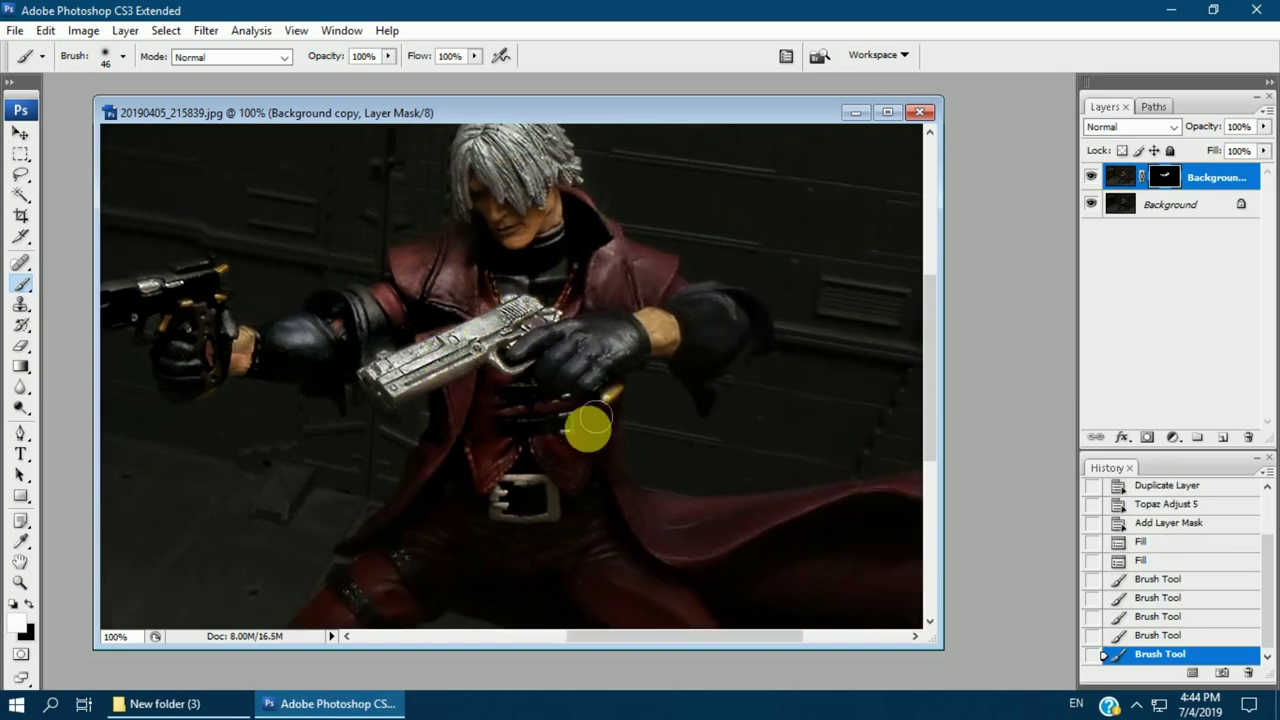
pyautogui.moveTo(586, 429)
pyautogui.mouseDown()
pyautogui.moveTo(665, 287)
pyautogui.moveTo(703, 389)
pyautogui.mouseUp()
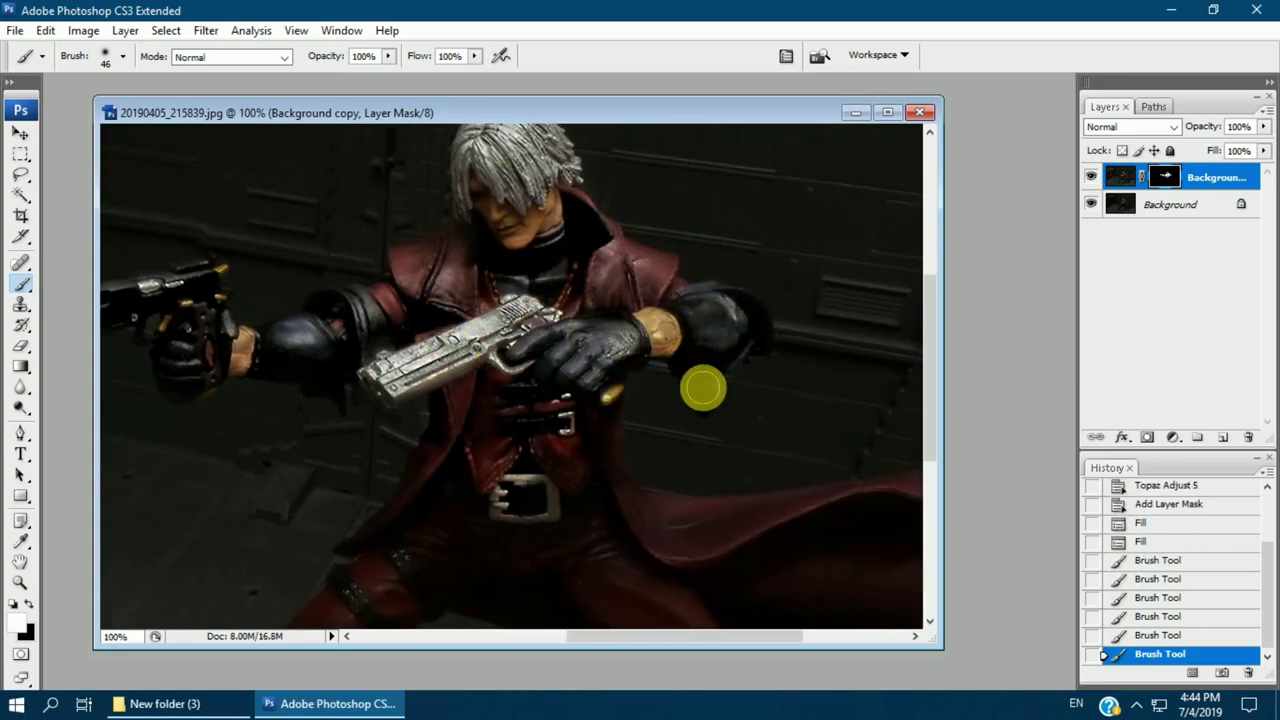
# Paint the Topaz detail onto the legs, boots and thigh
pyautogui.moveTo(608, 507); pyautogui.dragTo(366, 386)
pyautogui.moveTo(378, 458); pyautogui.dragTo(531, 334)
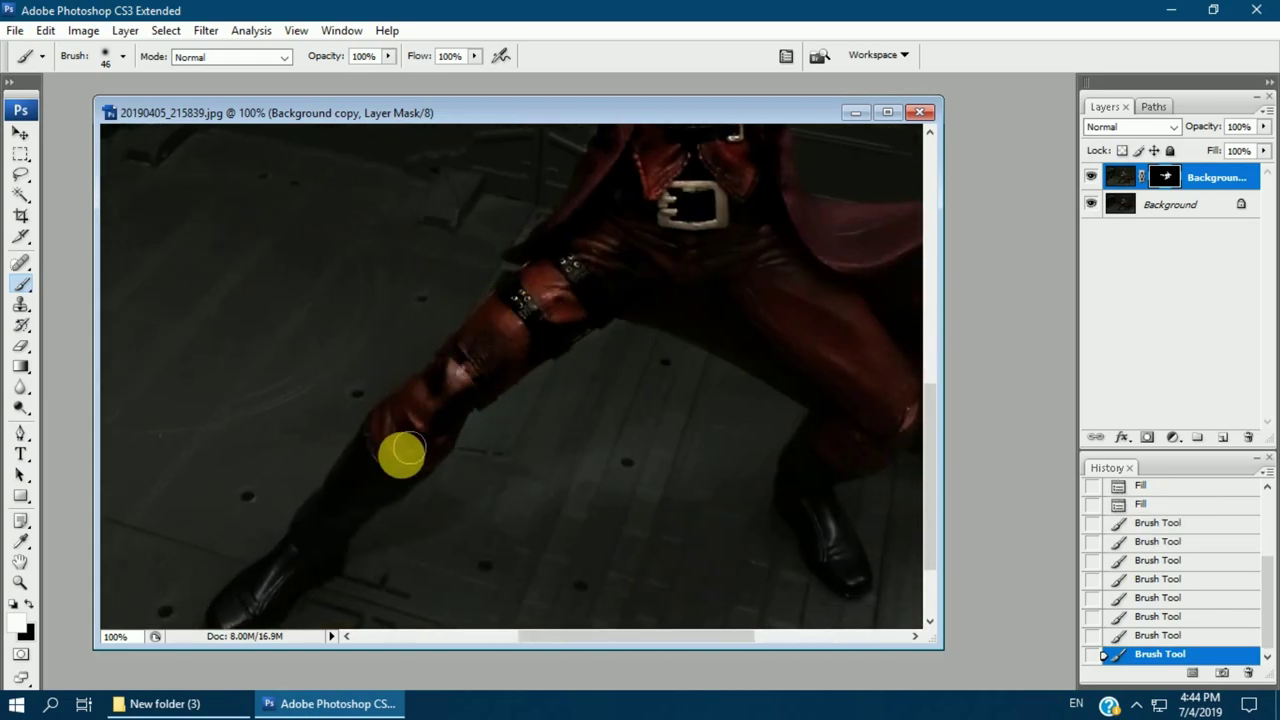
pyautogui.moveTo(402, 455); pyautogui.dragTo(464, 375)
pyautogui.moveTo(373, 490); pyautogui.dragTo(483, 390)
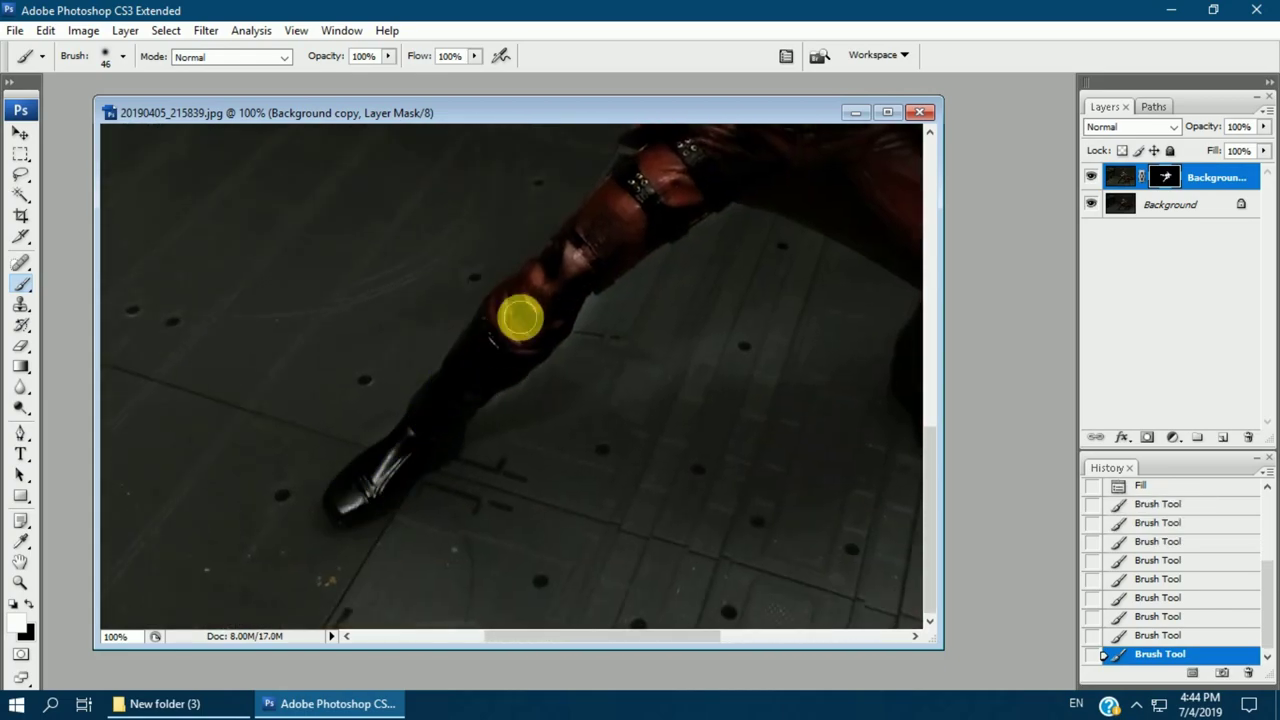
pyautogui.moveTo(588, 322); pyautogui.dragTo(22, 498)
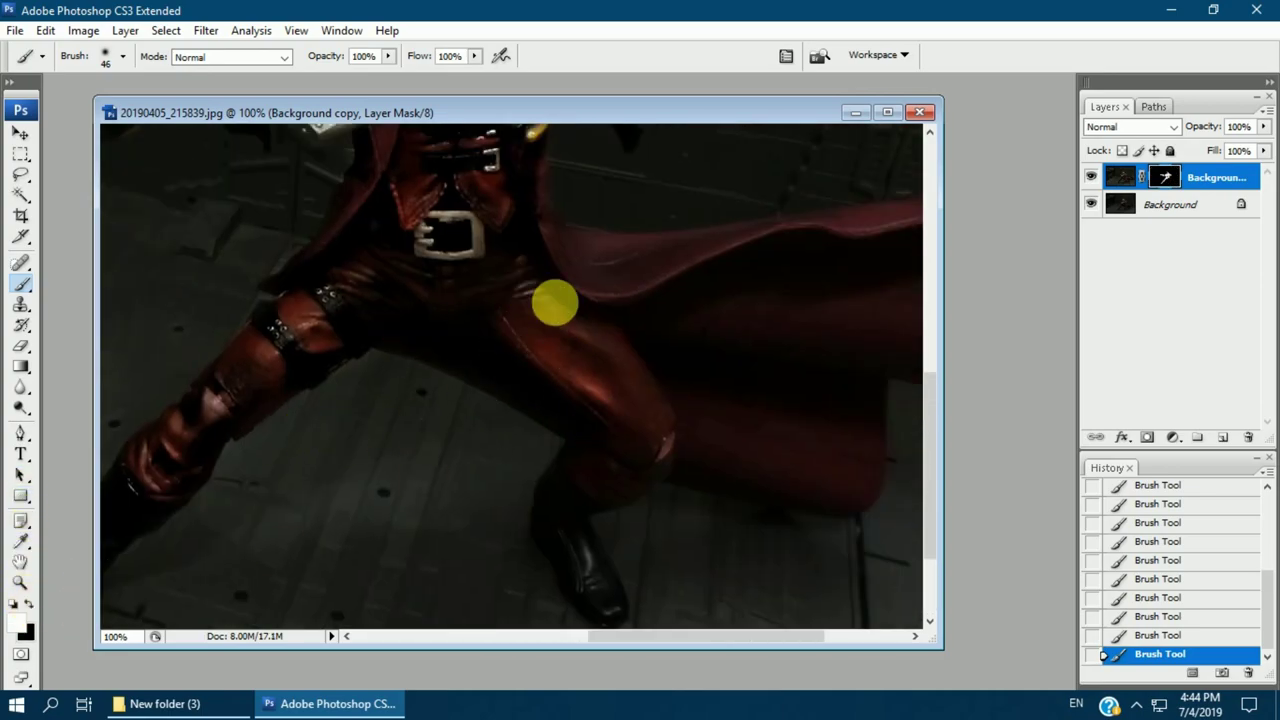
pyautogui.moveTo(551, 300); pyautogui.dragTo(580, 467)
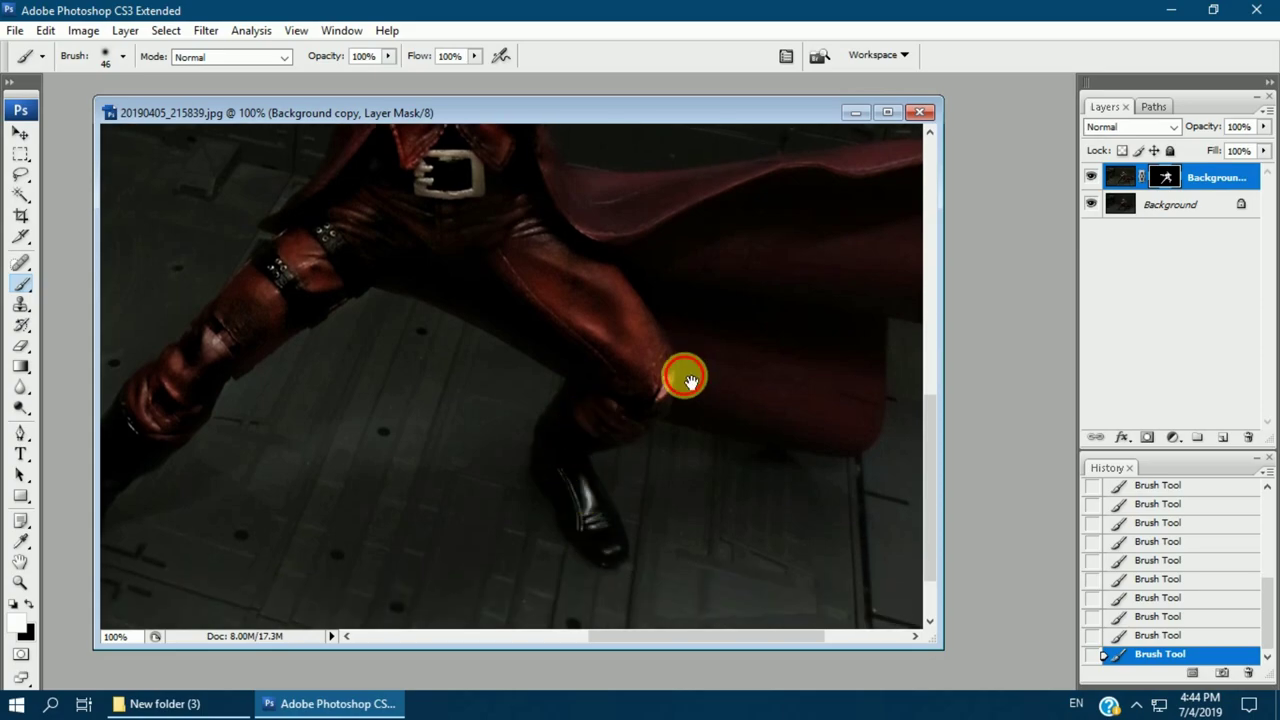
pyautogui.moveTo(686, 374); pyautogui.dragTo(714, 489)
# Enlarge the brush to 89 px and zoom out to the whole photo
pyautogui.click(108, 62)
pyautogui.press('Escape')
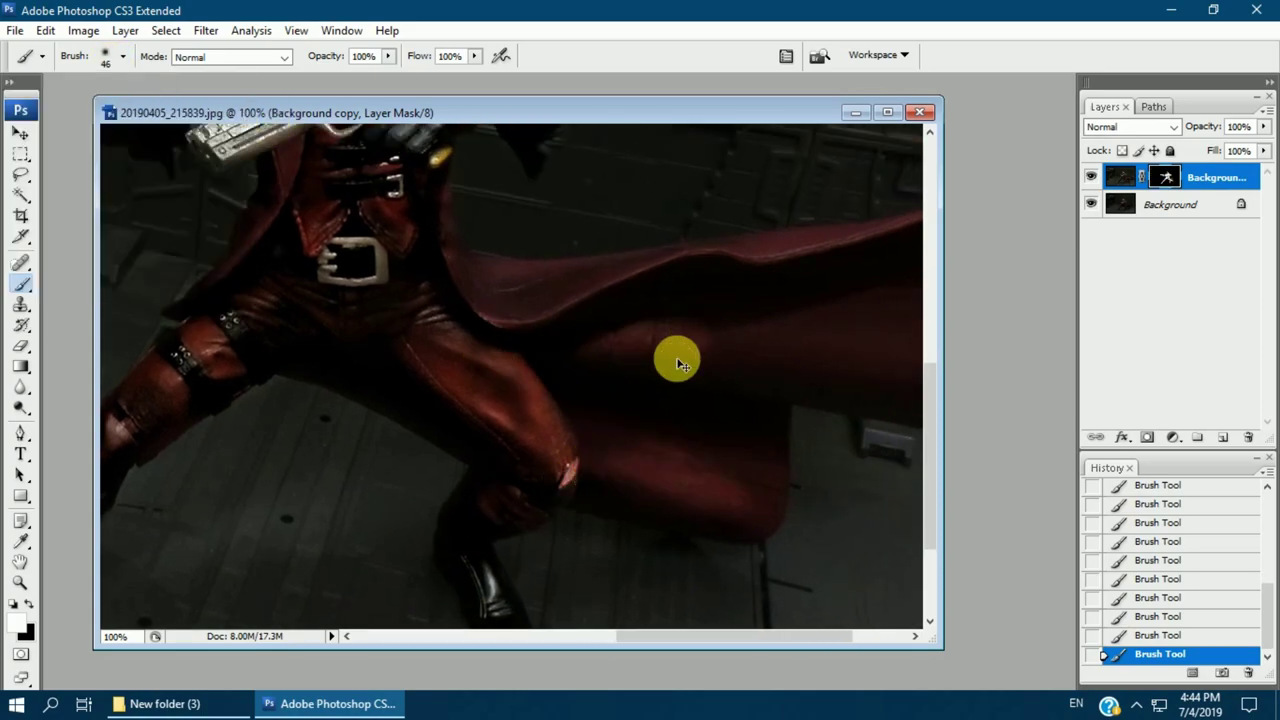
pyautogui.hotkey('ctrl', '-')
pyautogui.click(105, 60)
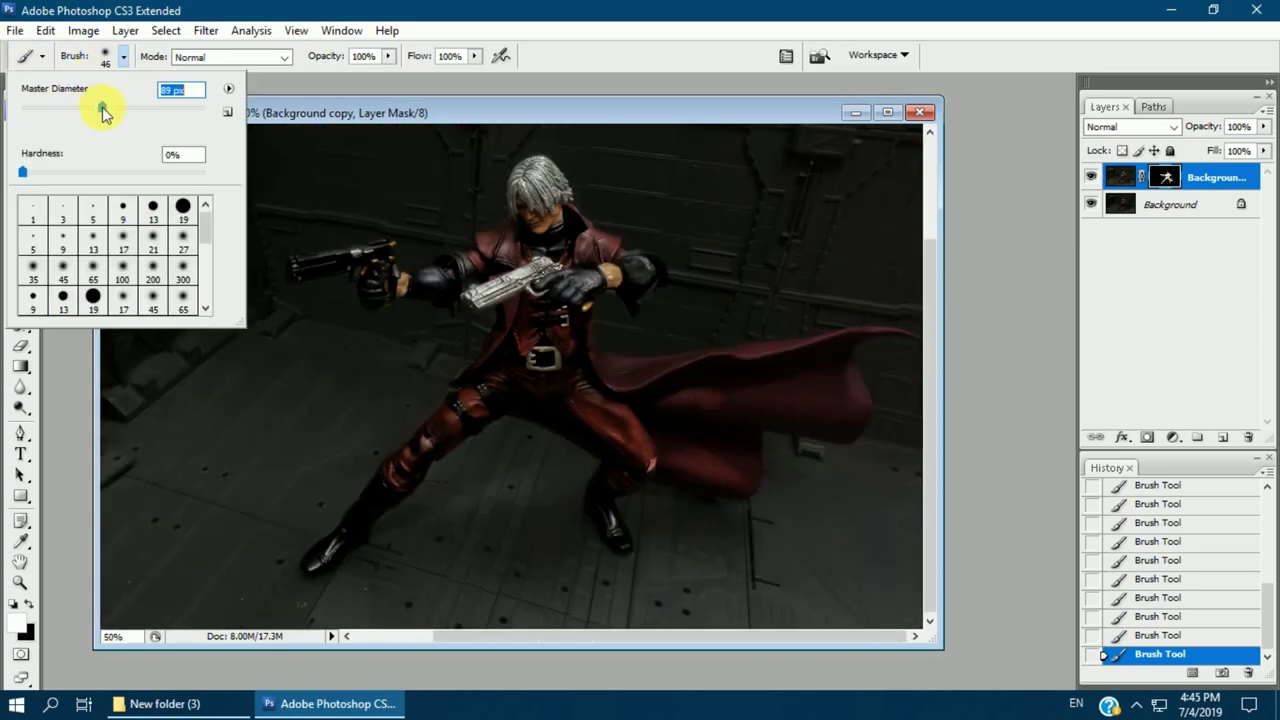
pyautogui.moveTo(706, 417); pyautogui.dragTo(730, 476)
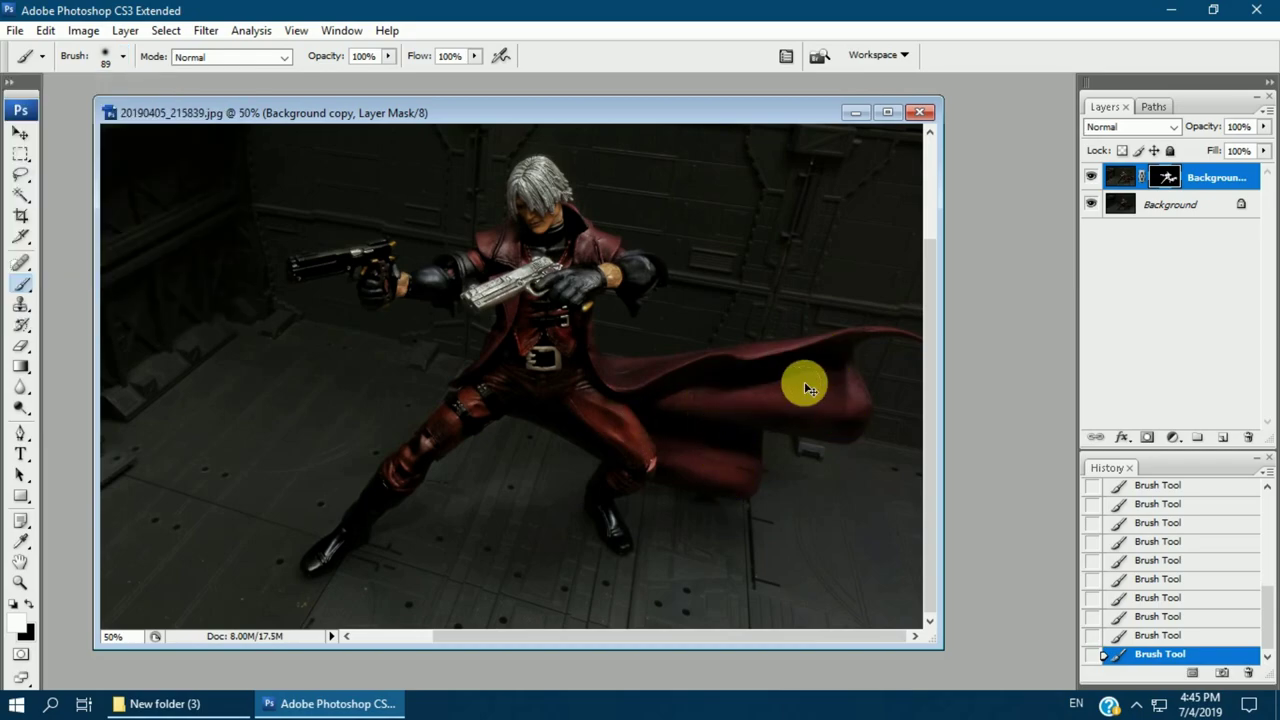
pyautogui.hotkey('ctrl', '-')
# Flatten the image and open firearm-muzzle-flash-special-effects-vector-23765233.jpg from Explorer
pyautogui.click(20, 131)
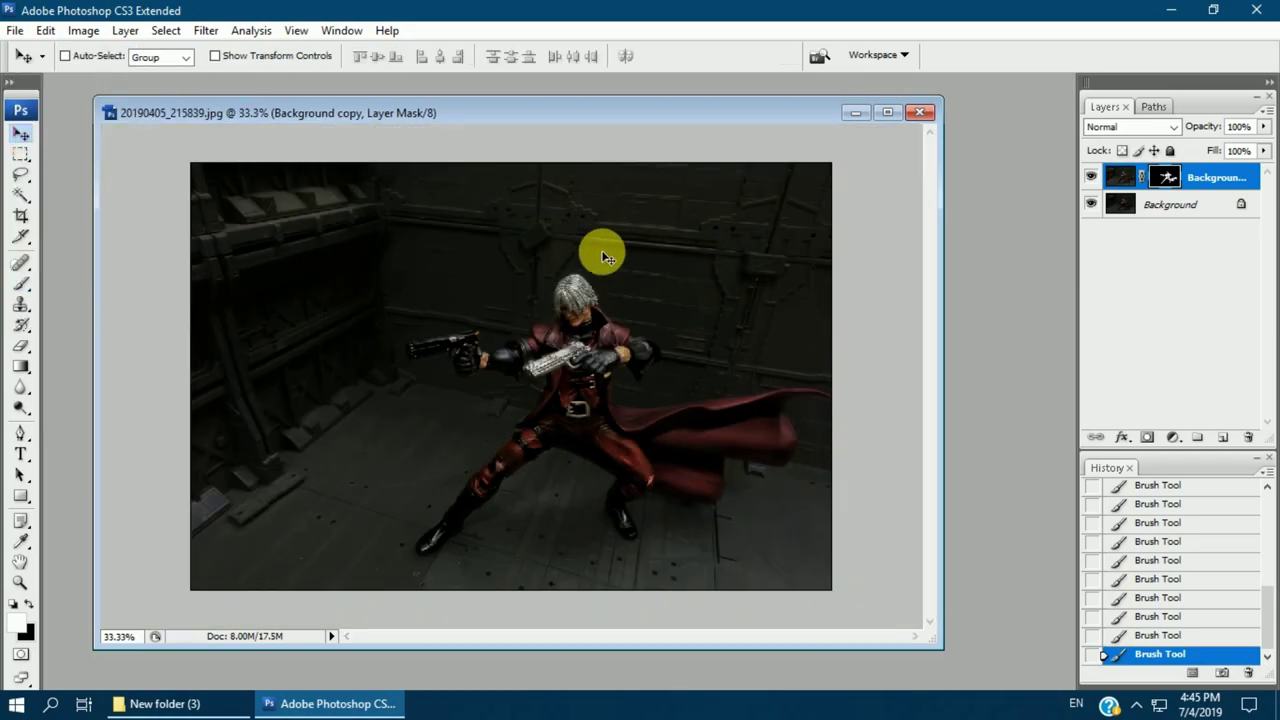
pyautogui.click(1266, 114)
pyautogui.click(1137, 461)
pyautogui.click(211, 703)
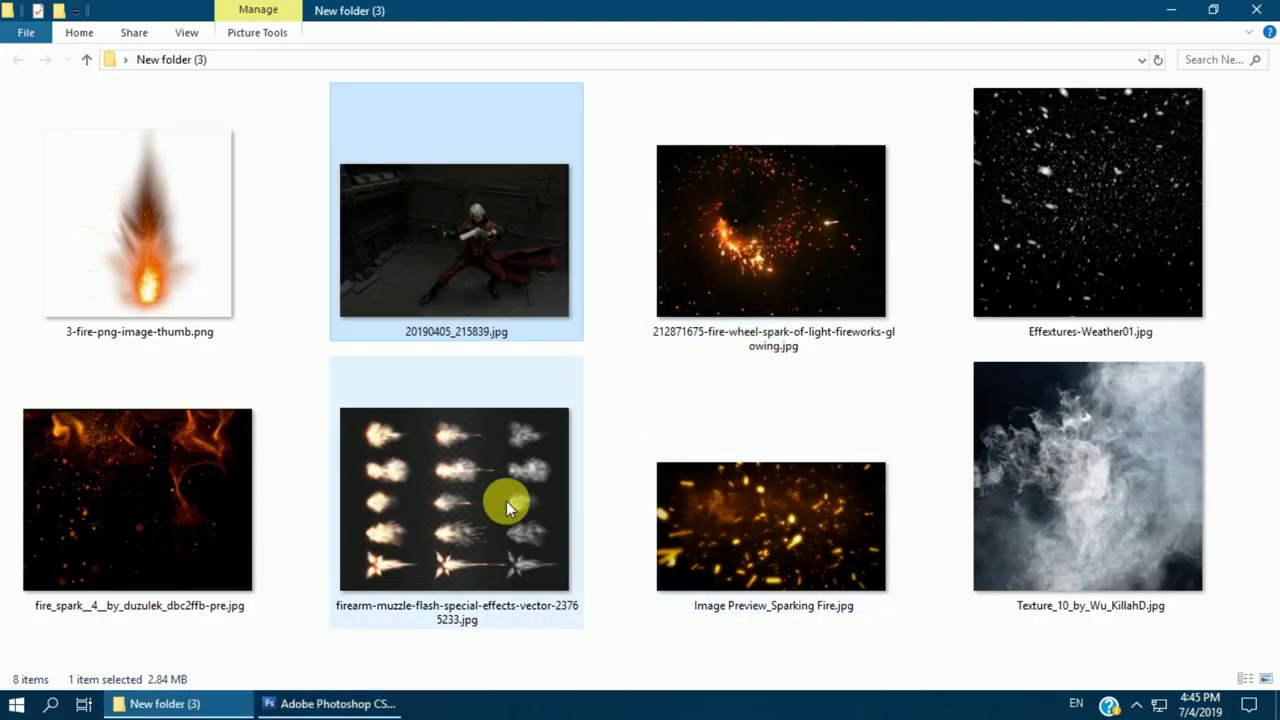
pyautogui.moveTo(506, 501); pyautogui.dragTo(997, 297)
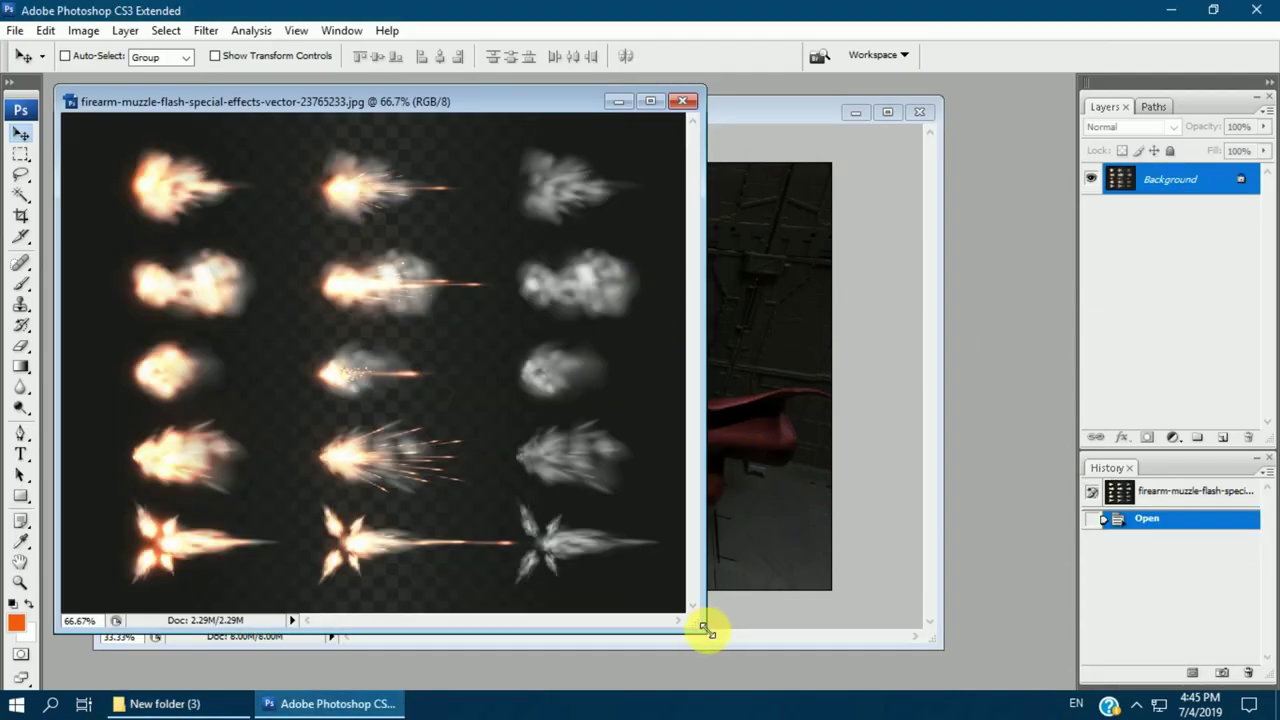
# Marquee one flash on the stock sheet and copy it to its own layer
pyautogui.hotkey('ctrl', '+')
pyautogui.hotkey('ctrl', '+')
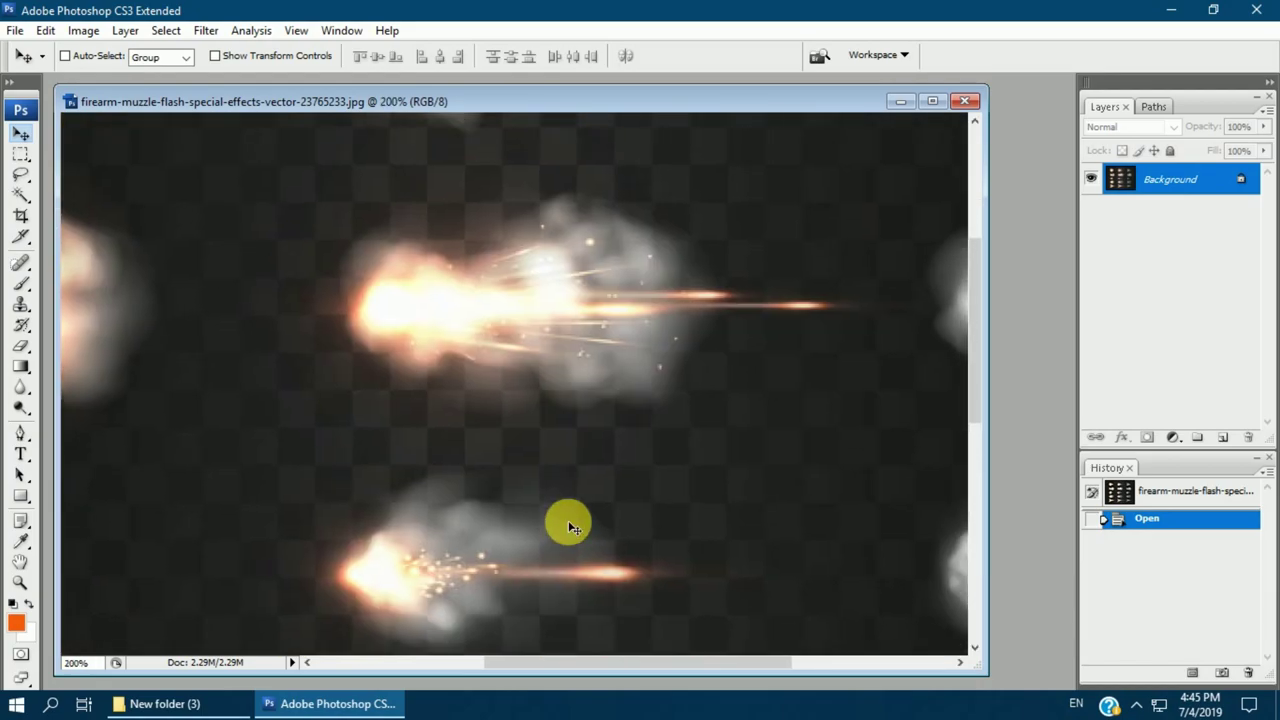
pyautogui.hotkey('ctrl', '-')
pyautogui.click(20, 153)
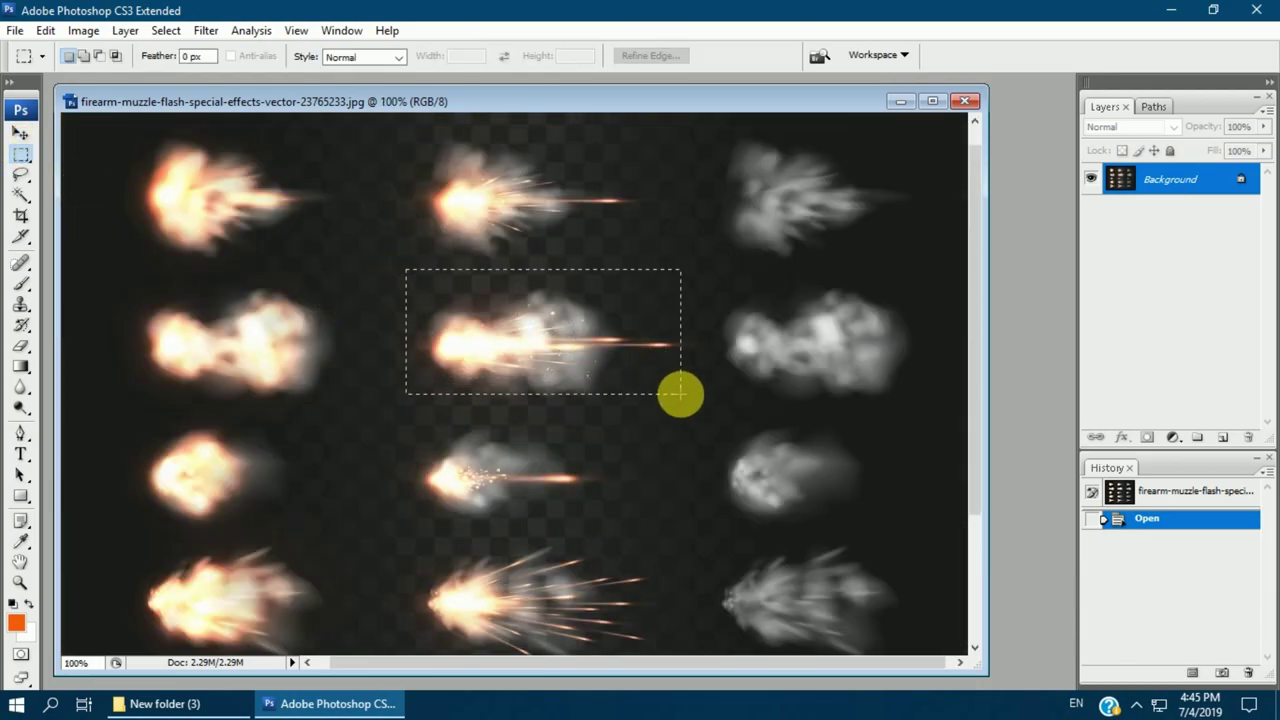
pyautogui.hotkey('ctrl', 'j')
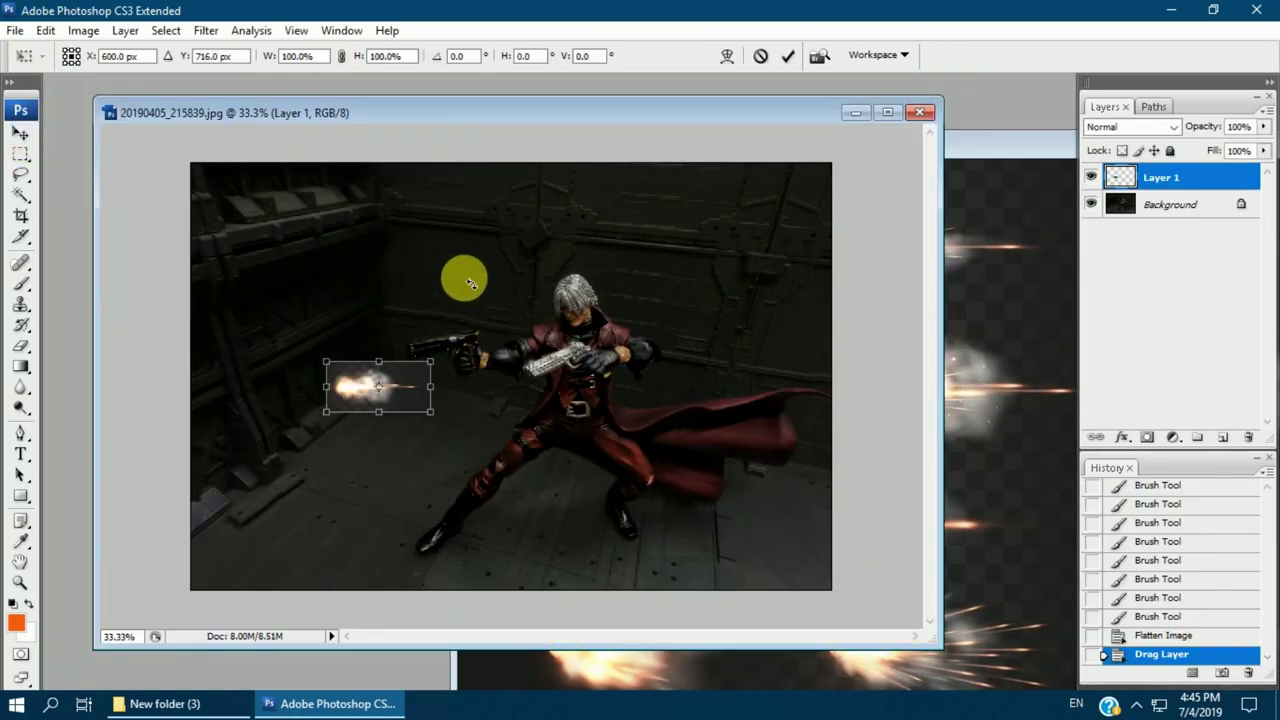
# Rotate and scale the flash onto the outstretched pistol's barrel
pyautogui.moveTo(378, 388); pyautogui.dragTo(430, 313)
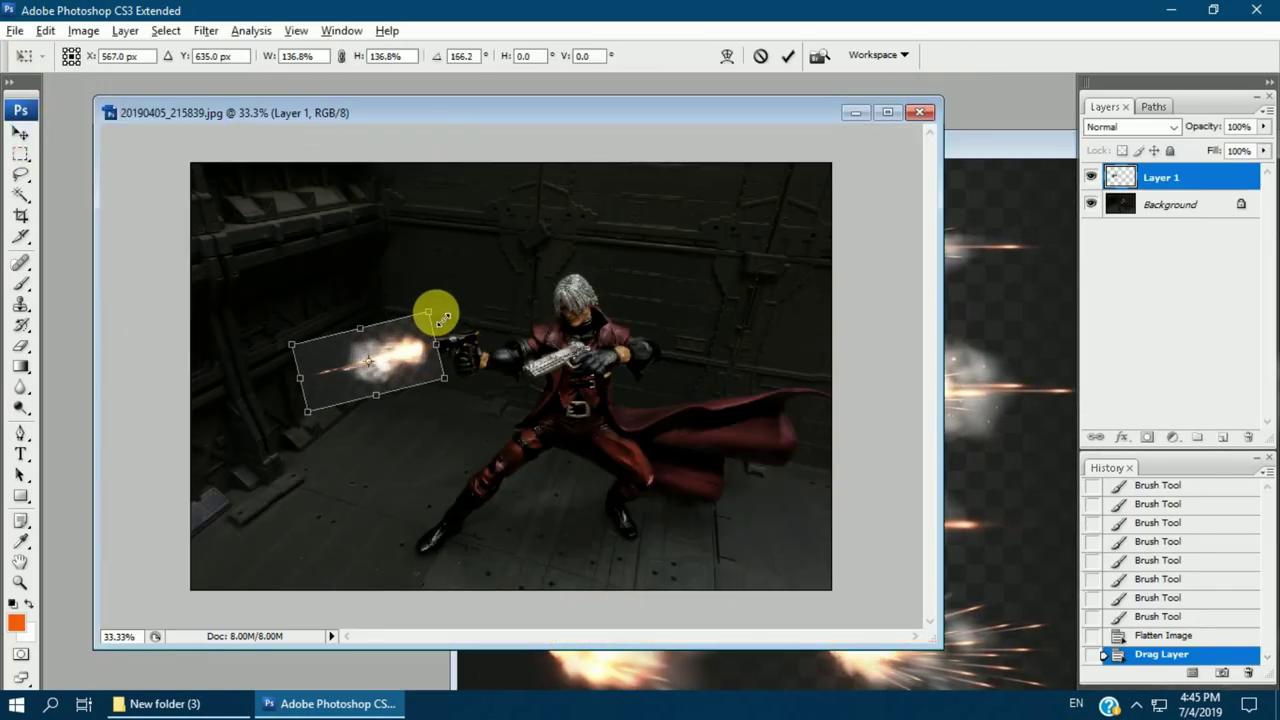
pyautogui.press('Return')
pyautogui.hotkey('ctrl', '+')
pyautogui.hotkey('ctrl', '+')
pyautogui.press('Up')
pyautogui.hscroll(-5, 608, 334)
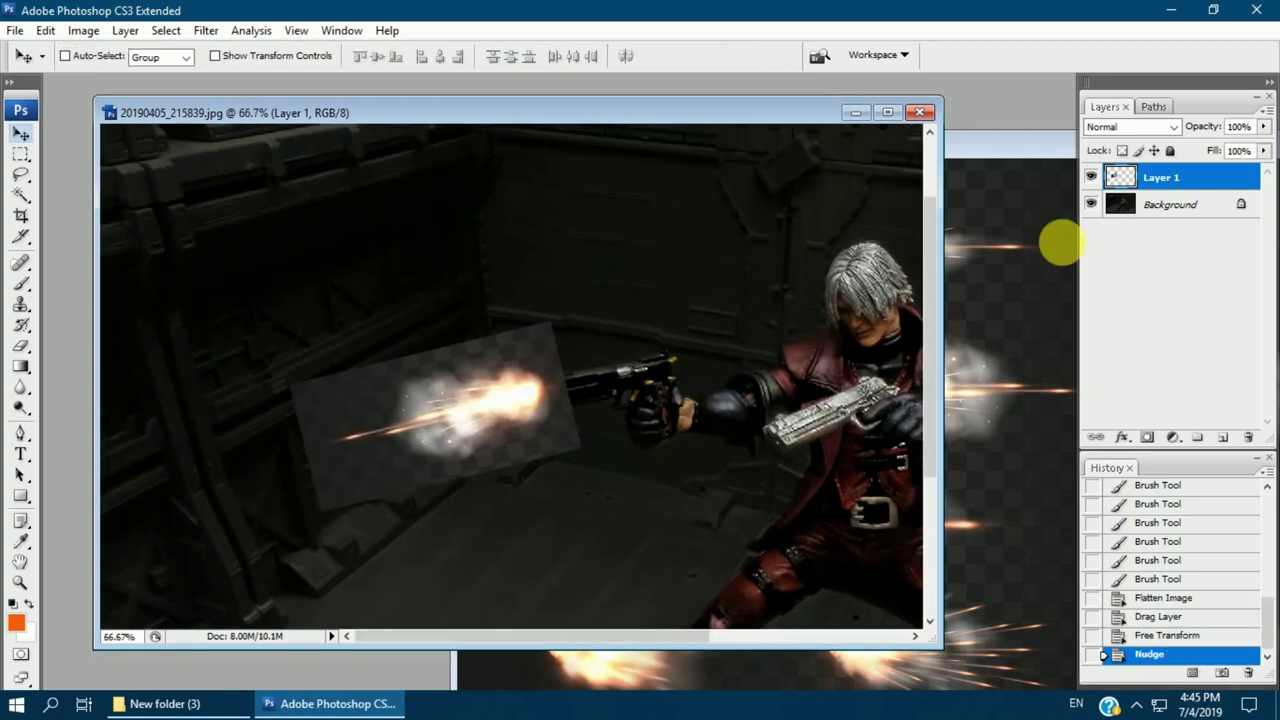
# Set the flash layer to Screen blending and duplicate it
pyautogui.click(1131, 127)
pyautogui.click(1131, 203)
pyautogui.press('Down')
pyautogui.press('Down')
pyautogui.press('Down')
pyautogui.press('Down')
pyautogui.press('Down')
pyautogui.press('Down')
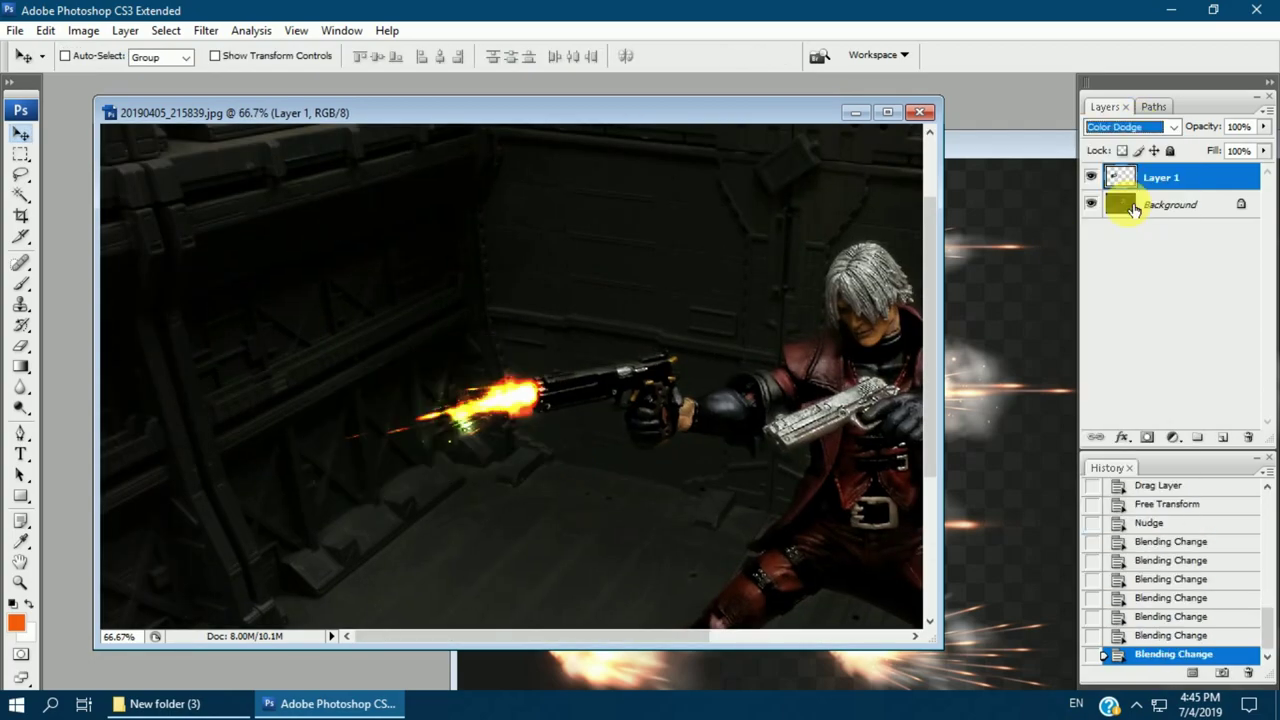
pyautogui.hotkey('ctrl', '-')
pyautogui.hotkey('ctrl', '-')
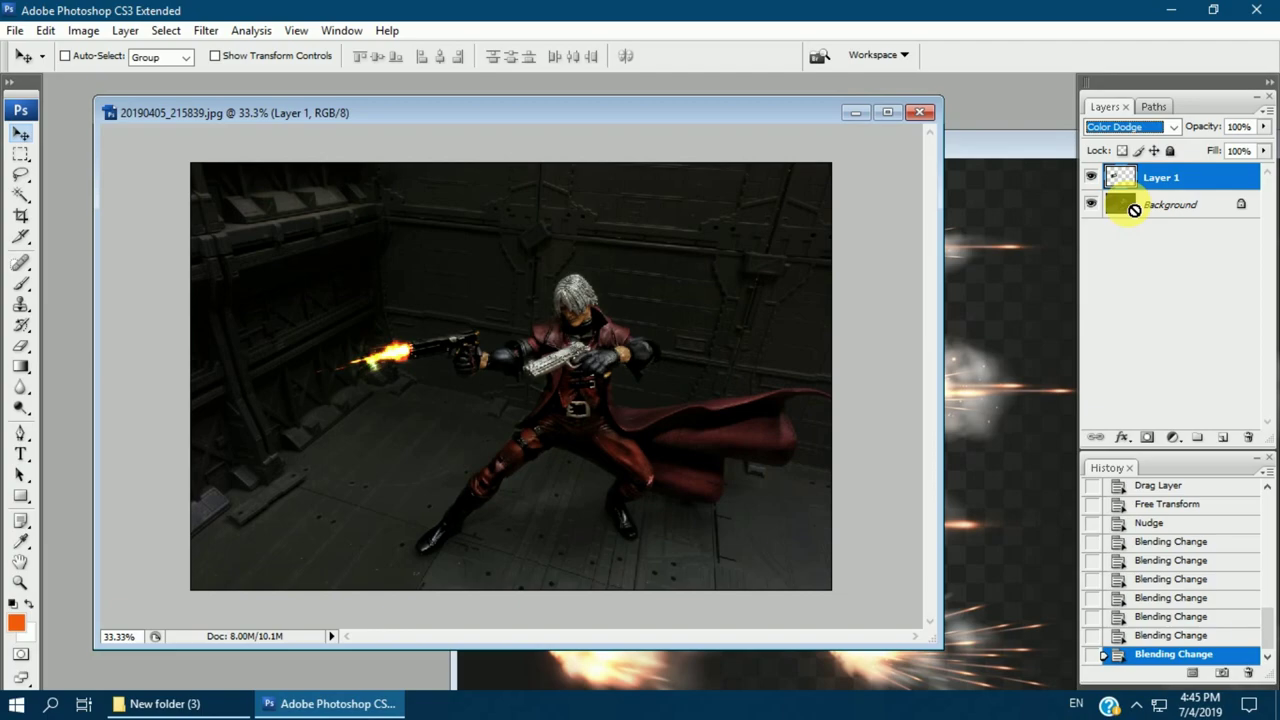
pyautogui.hotkey('ctrl', '+')
pyautogui.hotkey('ctrl', '+')
pyautogui.moveTo(328, 358); pyautogui.dragTo(543, 436)
pyautogui.click(1131, 126)
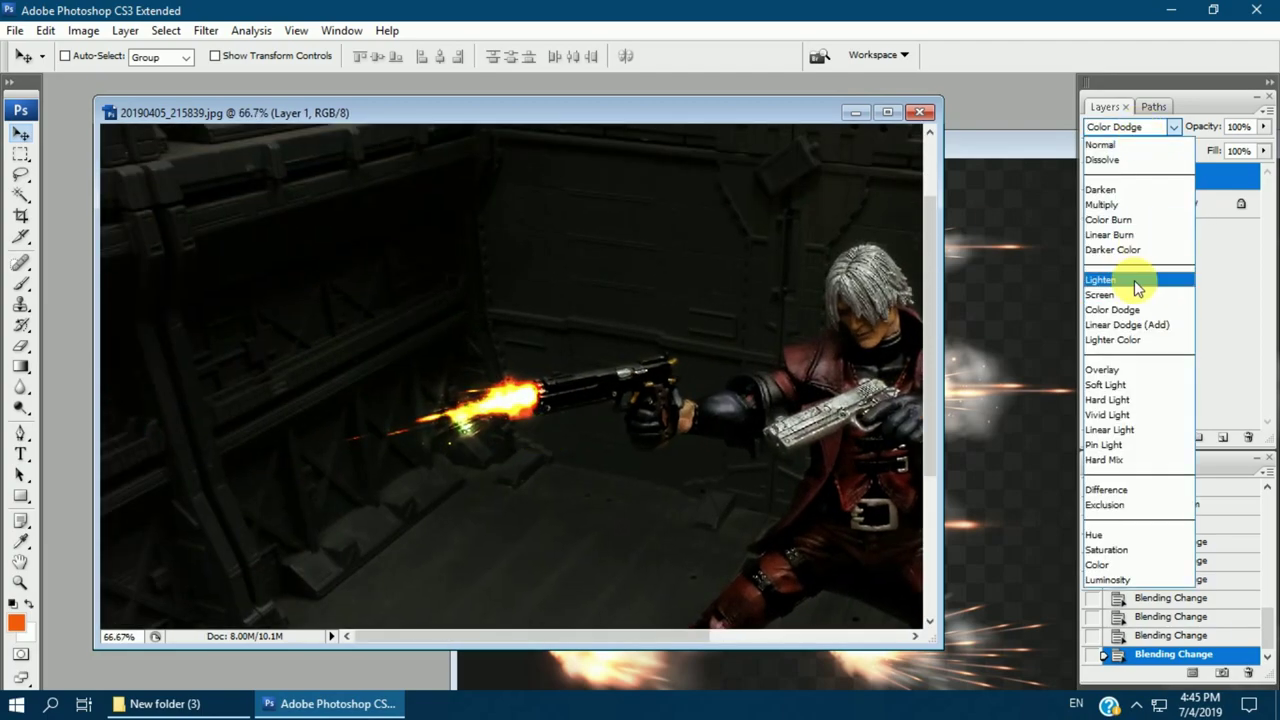
pyautogui.click(1134, 280)
pyautogui.moveTo(1156, 178)
pyautogui.mouseDown()
pyautogui.moveTo(1256, 418)
pyautogui.moveTo(1222, 437)
pyautogui.mouseUp()
# Hide the duplicate and give the flash Brightness about -118, Contrast about +97
pyautogui.click(1091, 177)
pyautogui.click(1117, 204)
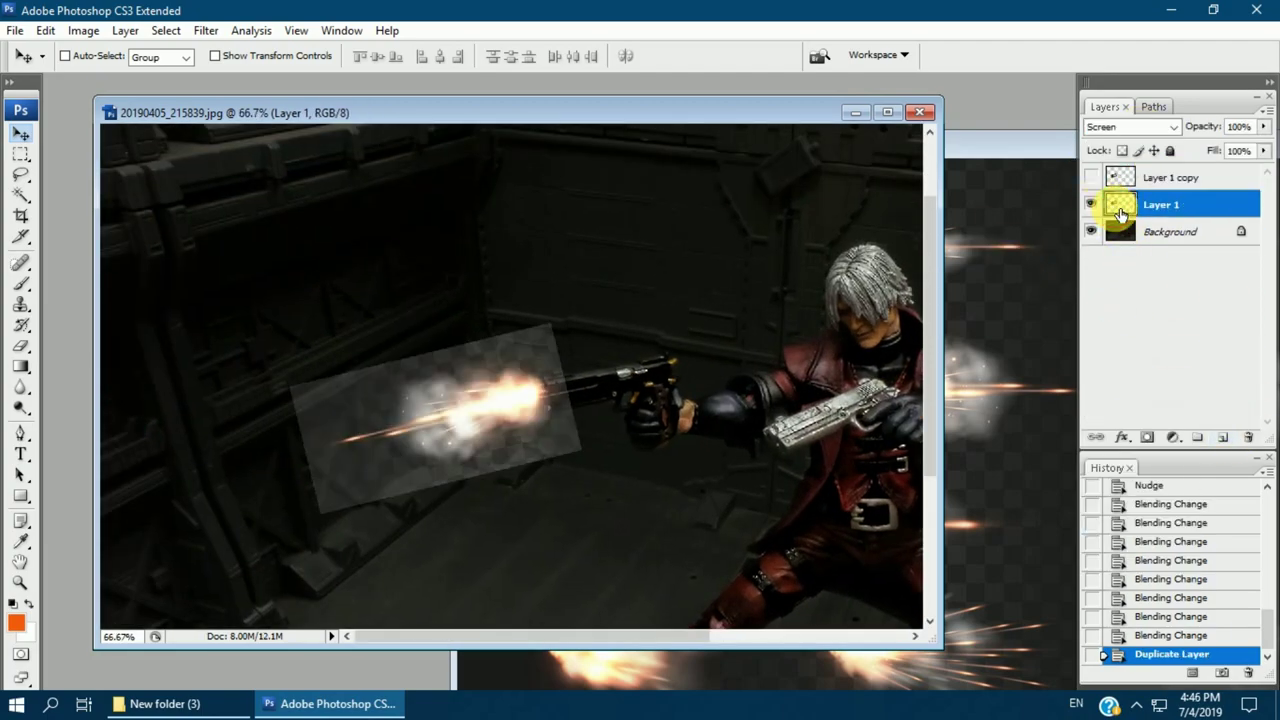
pyautogui.click(83, 30)
pyautogui.click(400, 184)
pyautogui.moveTo(843, 177); pyautogui.dragTo(766, 178)
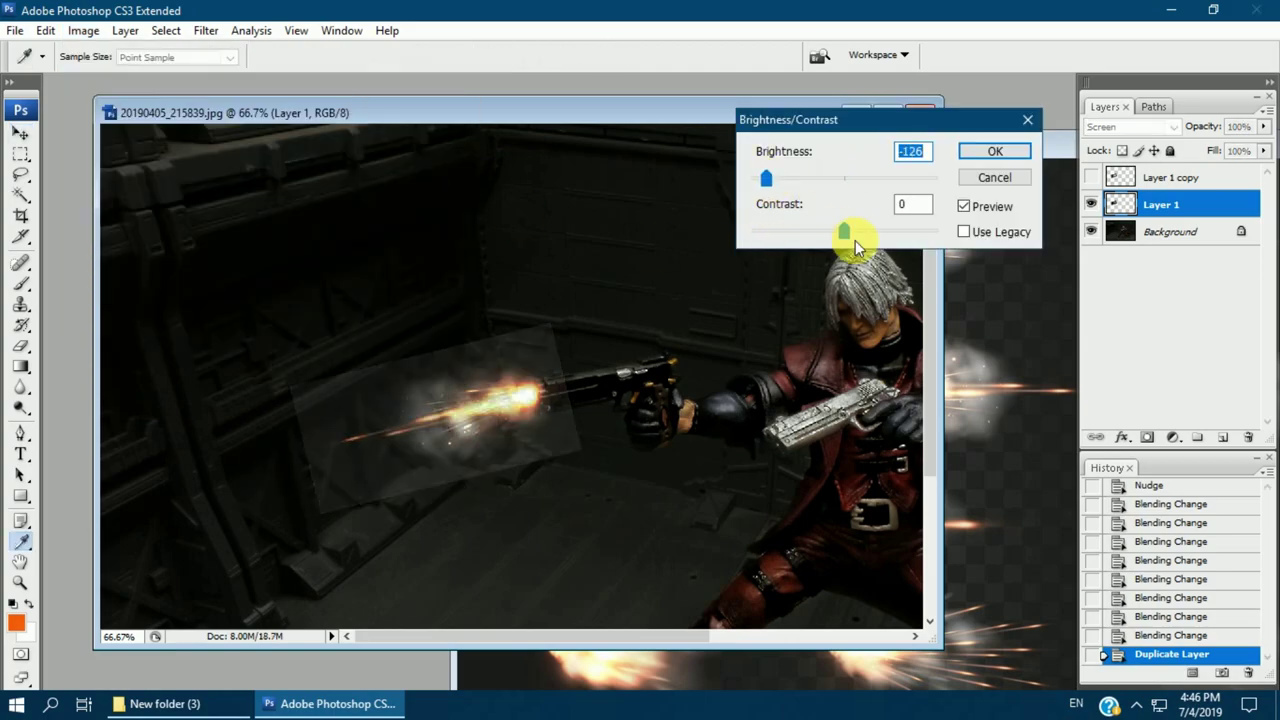
pyautogui.moveTo(848, 232); pyautogui.dragTo(918, 232)
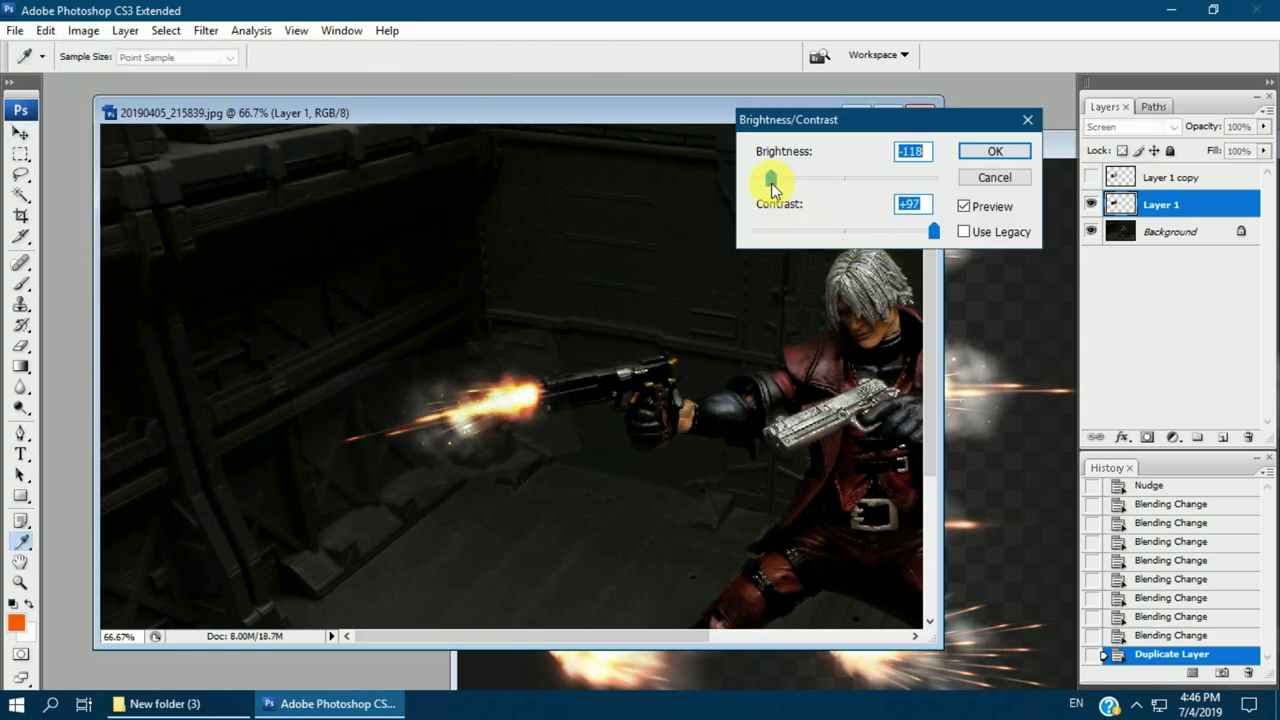
pyautogui.press('Return')
# Rotate the muzzle flash slightly and nudge it into place
pyautogui.press('v')
pyautogui.hotkey('ctrl', 't')
pyautogui.moveTo(677, 320); pyautogui.dragTo(687, 330)
pyautogui.press('Return')
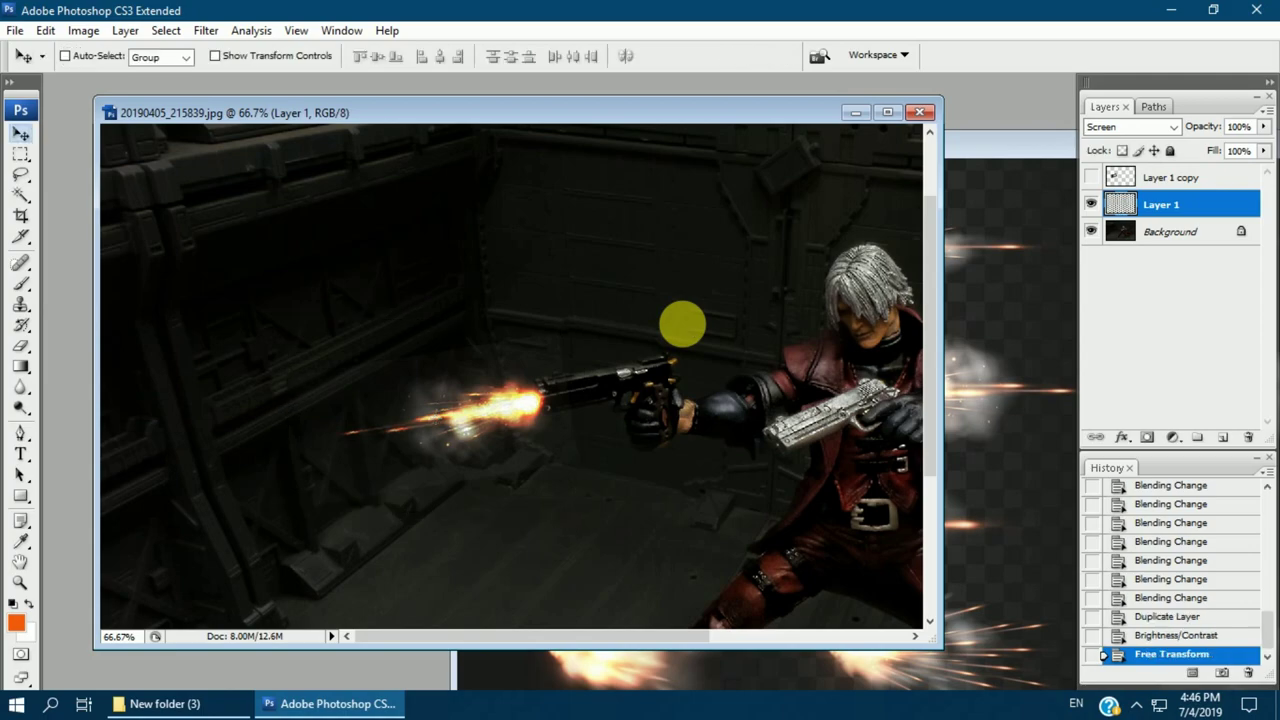
pyautogui.press('Up')
pyautogui.press('Up')
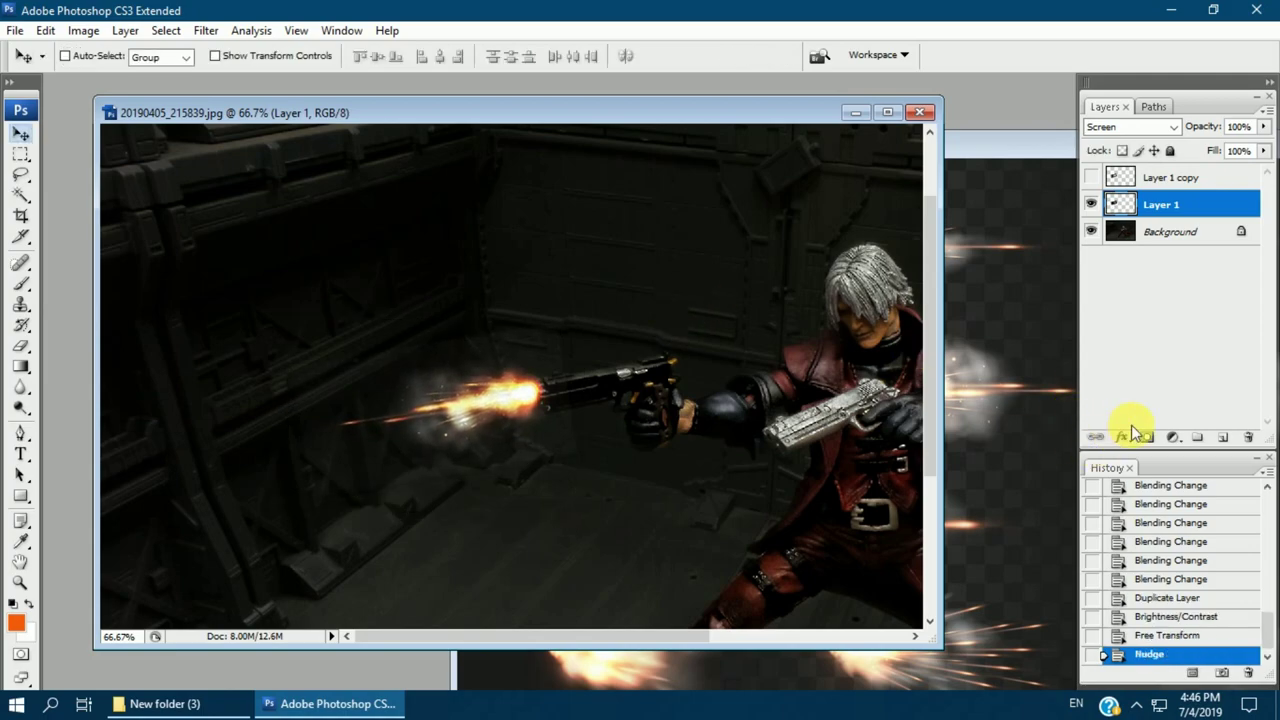
# Add a layer mask to Layer 1 and paint out the flash's hard edges
pyautogui.click(1145, 436)
pyautogui.click(20, 283)
pyautogui.moveTo(409, 337); pyautogui.dragTo(460, 320)
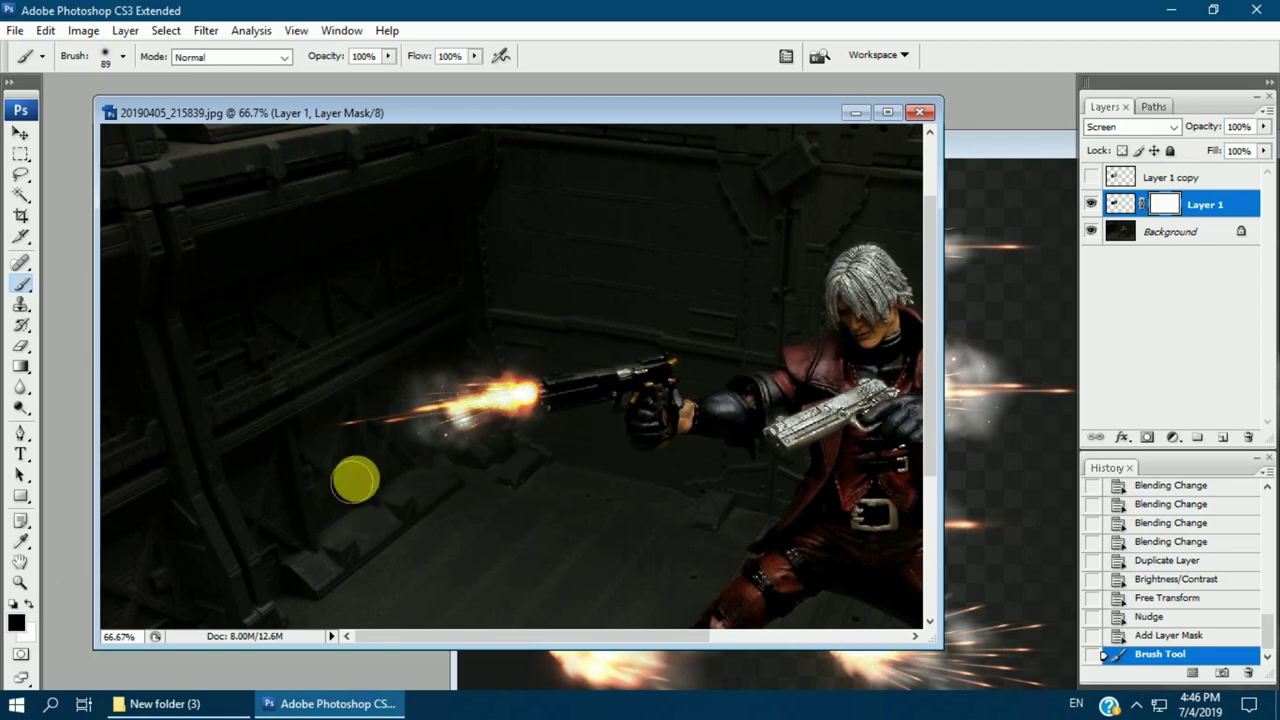
pyautogui.click(597, 495)
pyautogui.click(20, 133)
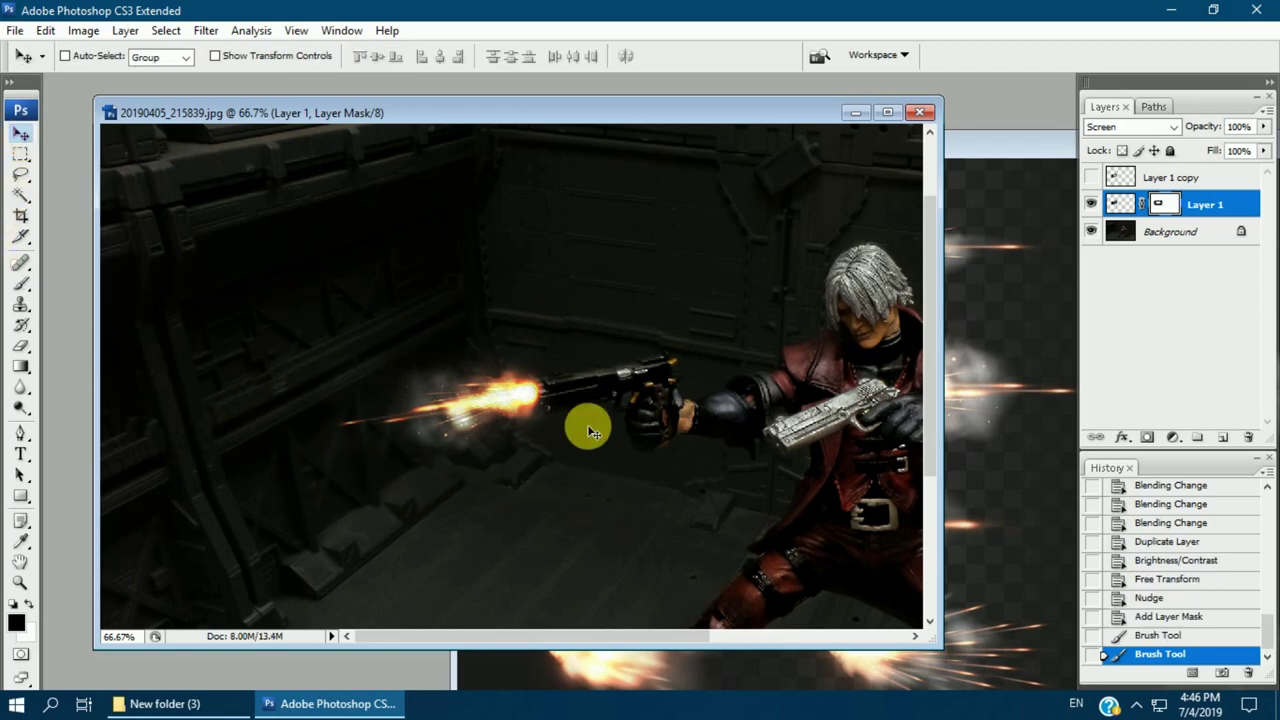
# Nudge the masked muzzle flash slightly left
pyautogui.hotkey('ctrl', '-')
pyautogui.hotkey('ctrl', 't')
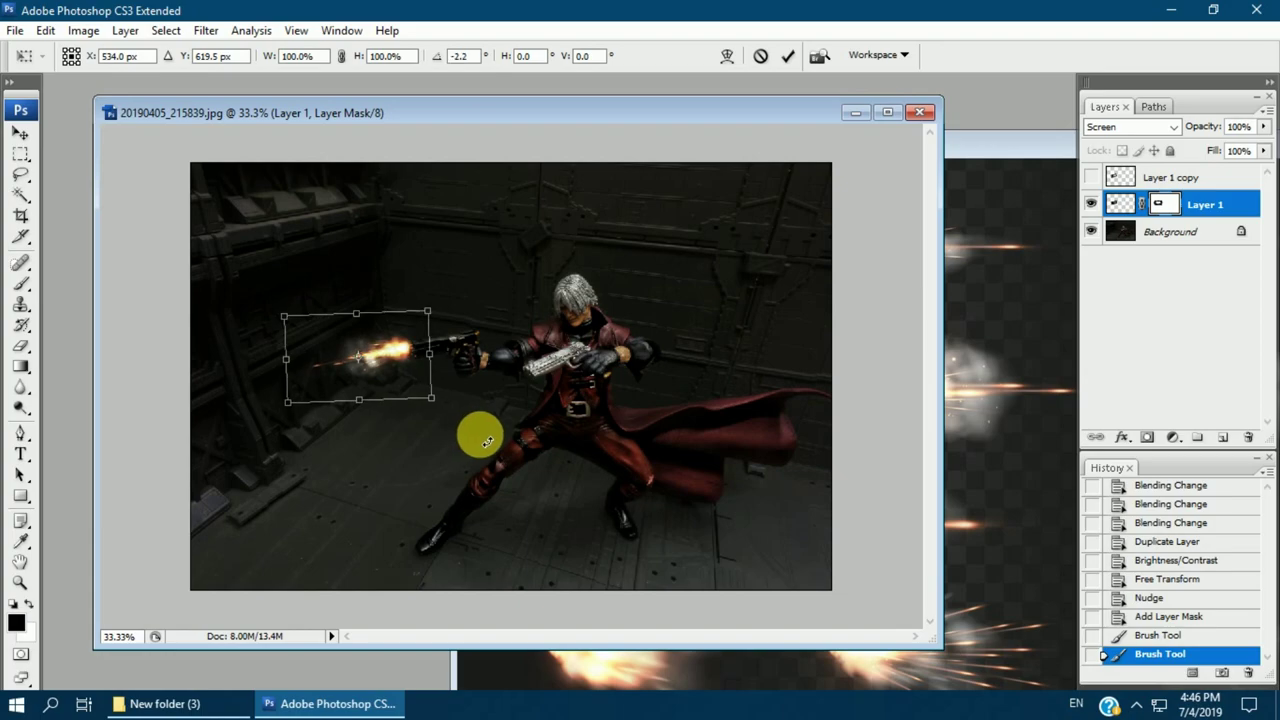
pyautogui.press('Return')
pyautogui.press('Left')
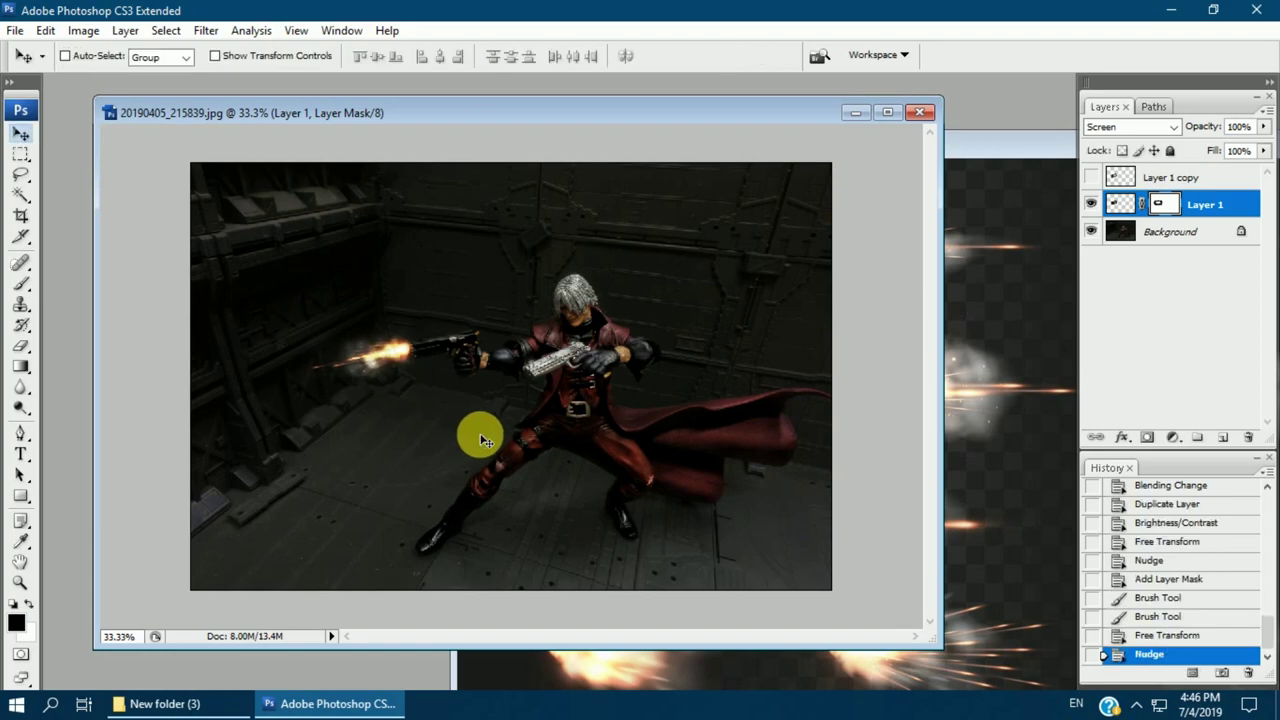
pyautogui.hotkey('ctrl', '+')
pyautogui.hotkey('ctrl', '+')
# Paint an orange spot over the left muzzle with a 133 px brush
pyautogui.moveTo(484, 441); pyautogui.dragTo(672, 480)
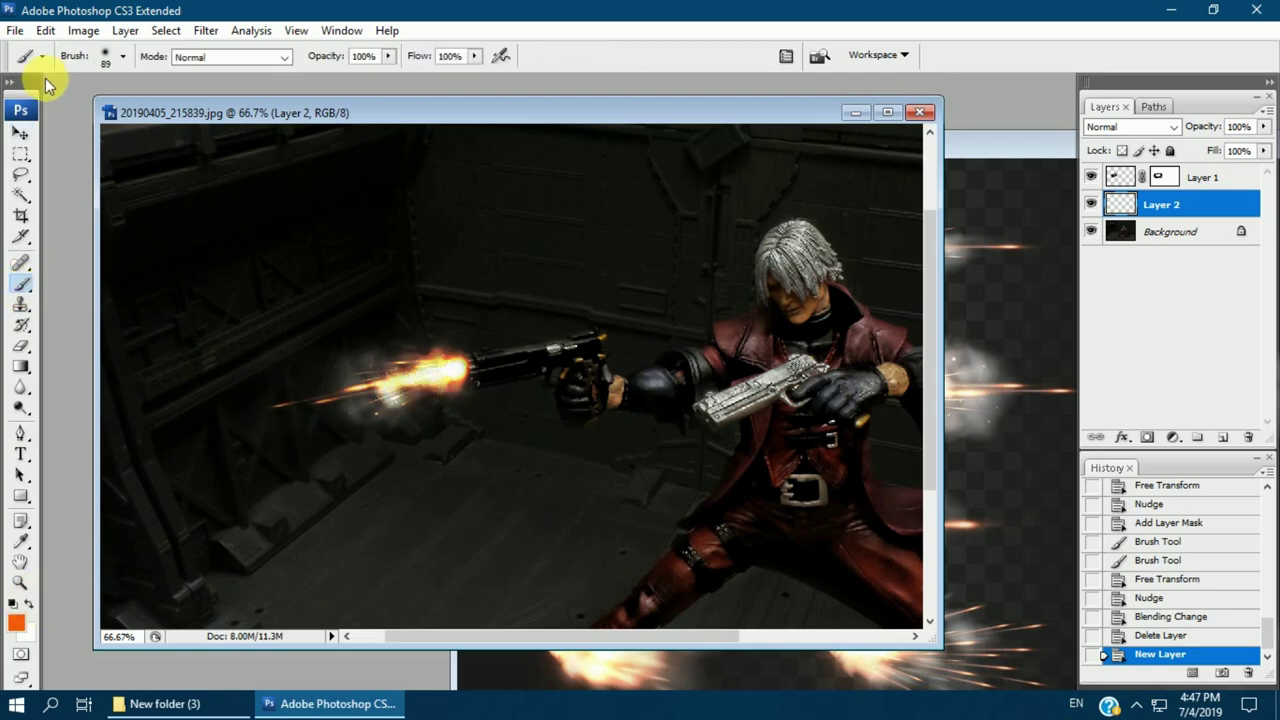
pyautogui.click(122, 56)
pyautogui.moveTo(108, 106); pyautogui.dragTo(128, 106)
pyautogui.click(463, 372)
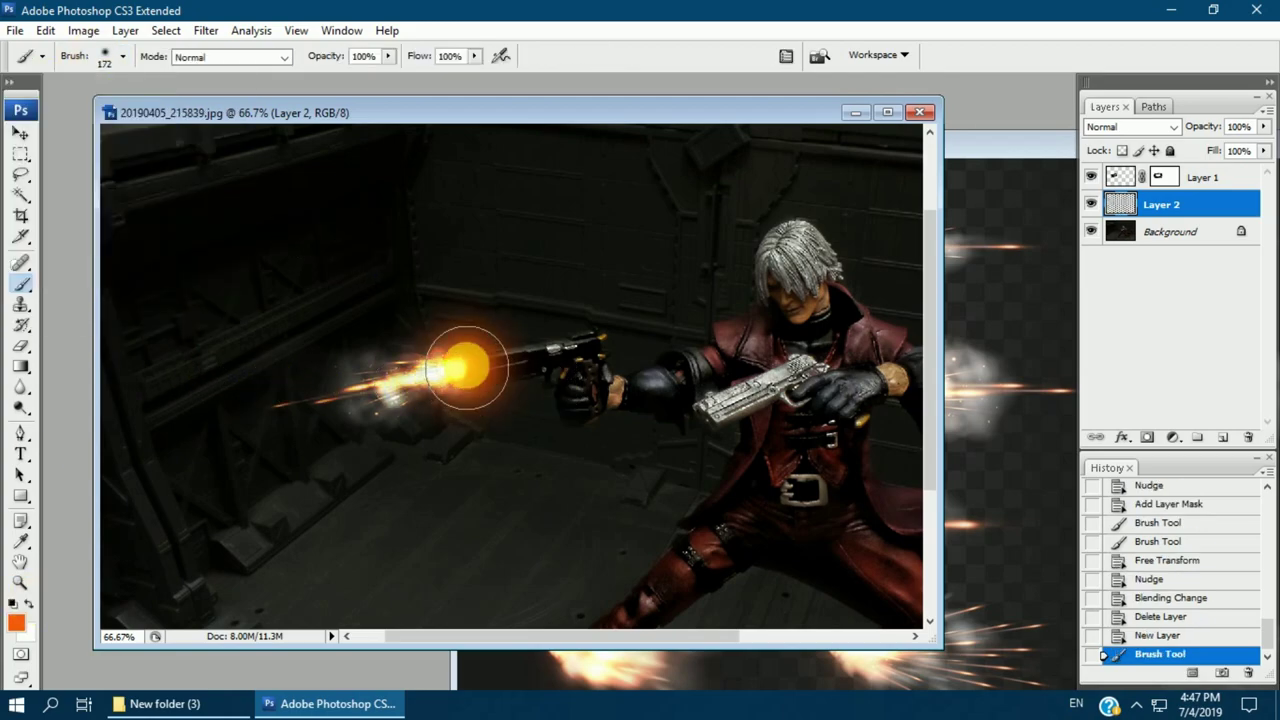
# Set the glow layer to Color Dodge and move it above Layer 1
pyautogui.press('v')
pyautogui.click(1150, 127)
pyautogui.click(1143, 212)
pyautogui.press('Down')
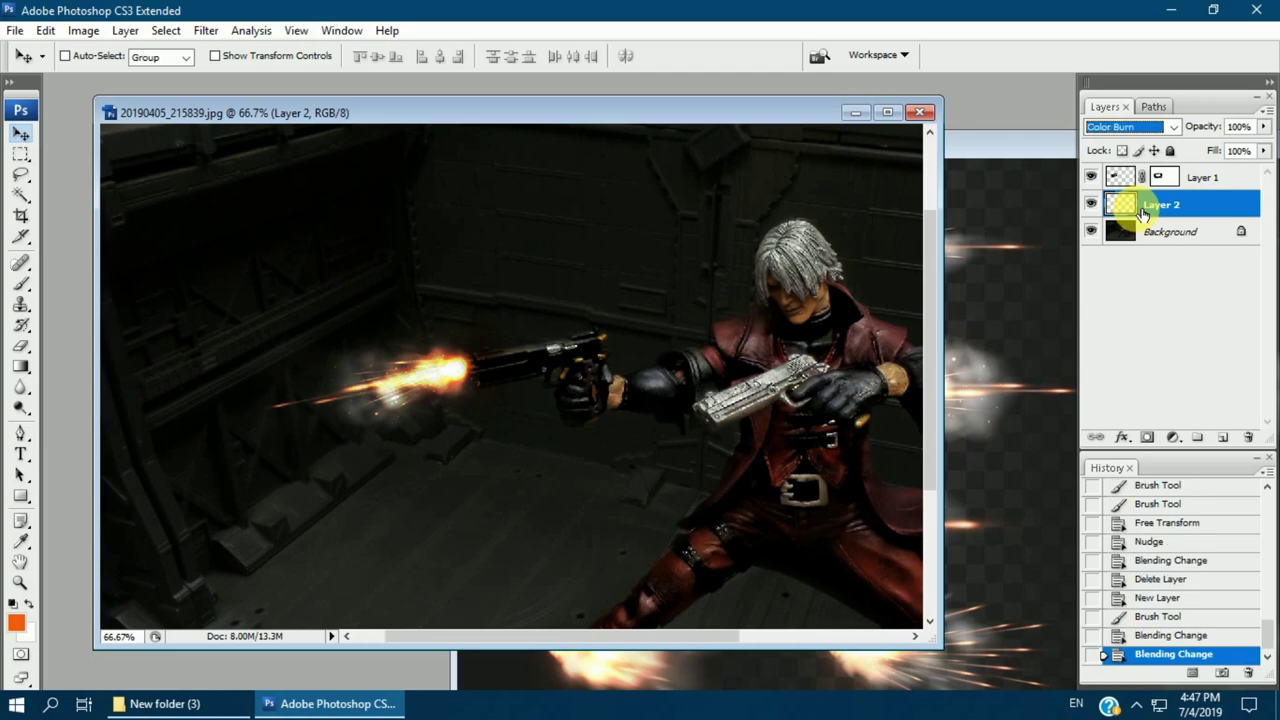
pyautogui.press('Down')
pyautogui.press('Down')
pyautogui.press('Down')
pyautogui.press('Down')
pyautogui.press('Down')
pyautogui.moveTo(1160, 203); pyautogui.dragTo(1160, 177)
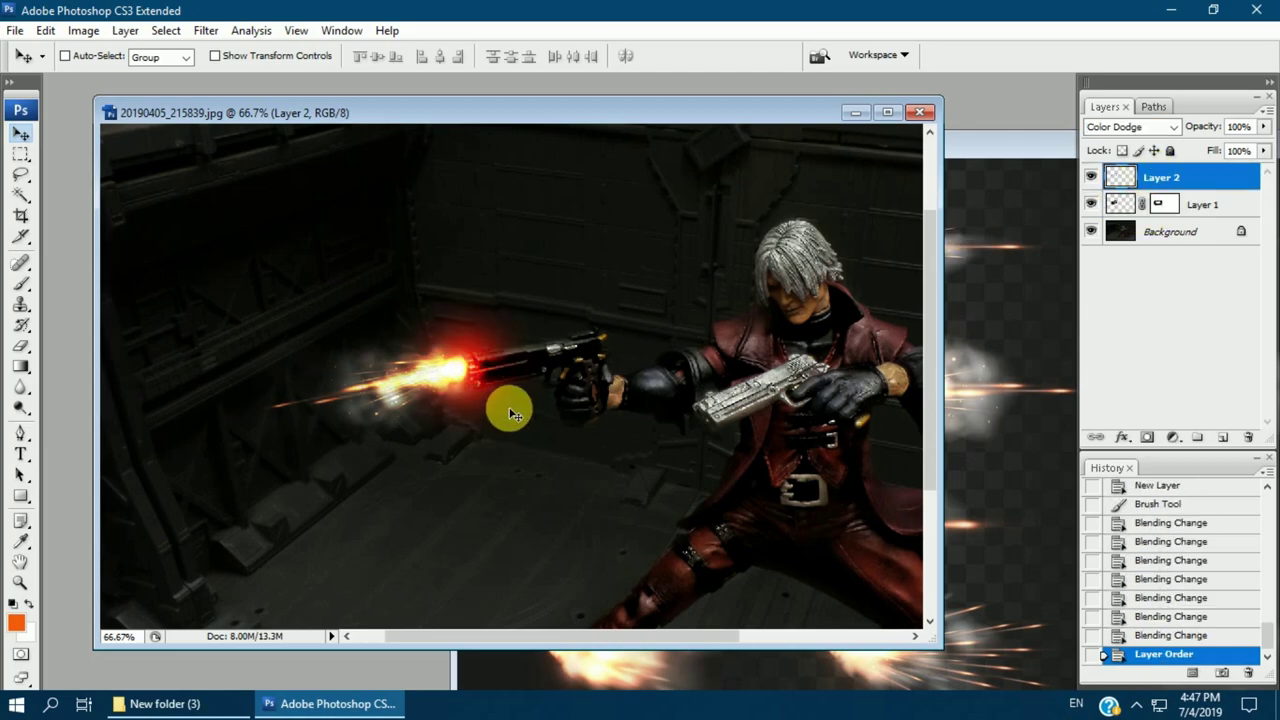
# Distort the glow to stretch and taper it along the pistol barrel
pyautogui.hotkey('ctrl', 't')
pyautogui.moveTo(466, 277); pyautogui.dragTo(470, 312)
pyautogui.moveTo(553, 318); pyautogui.dragTo(616, 306)
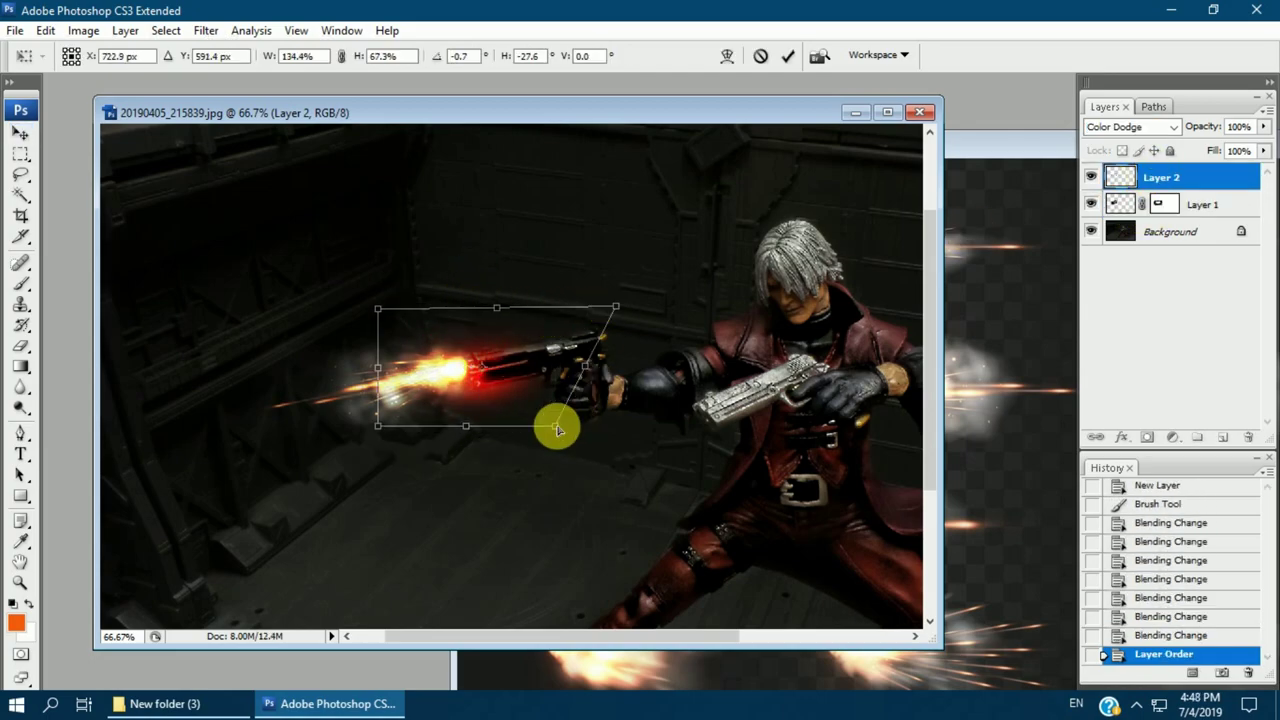
pyautogui.moveTo(551, 429); pyautogui.dragTo(524, 422)
pyautogui.press('Return')
pyautogui.press('Up')
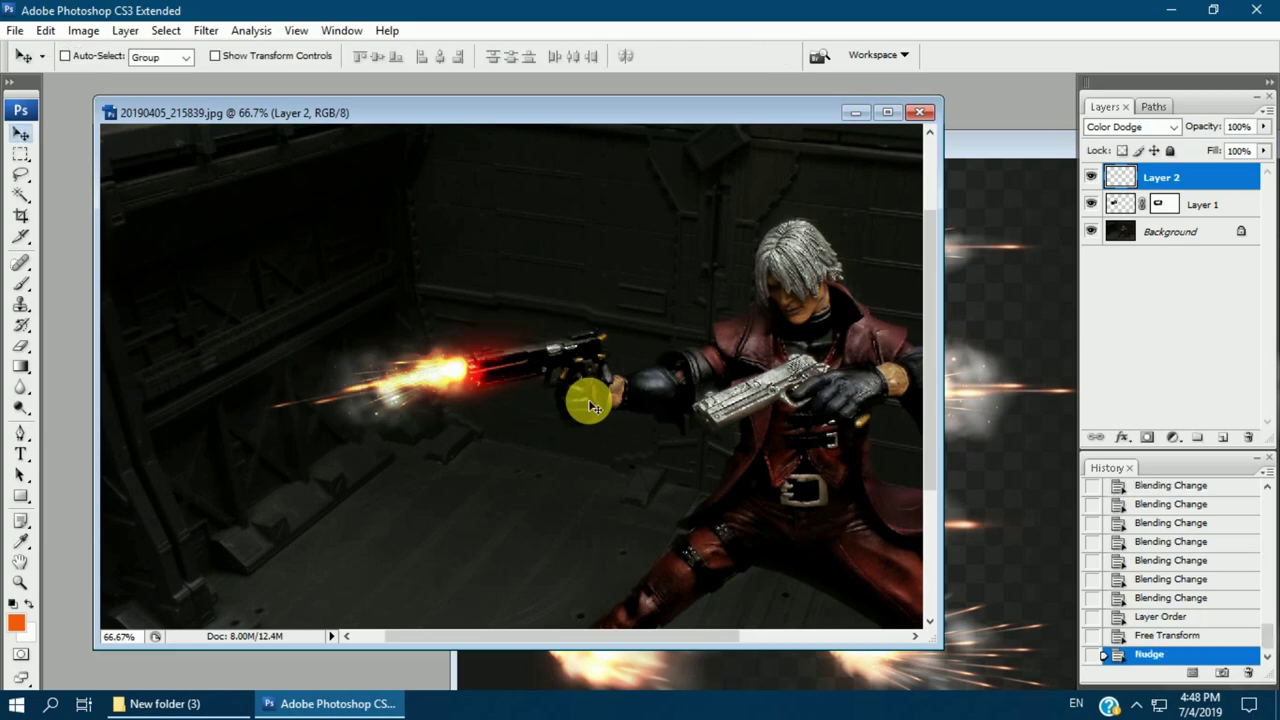
pyautogui.hotkey('ctrl', '-')
pyautogui.click(83, 30)
pyautogui.moveTo(112, 78)
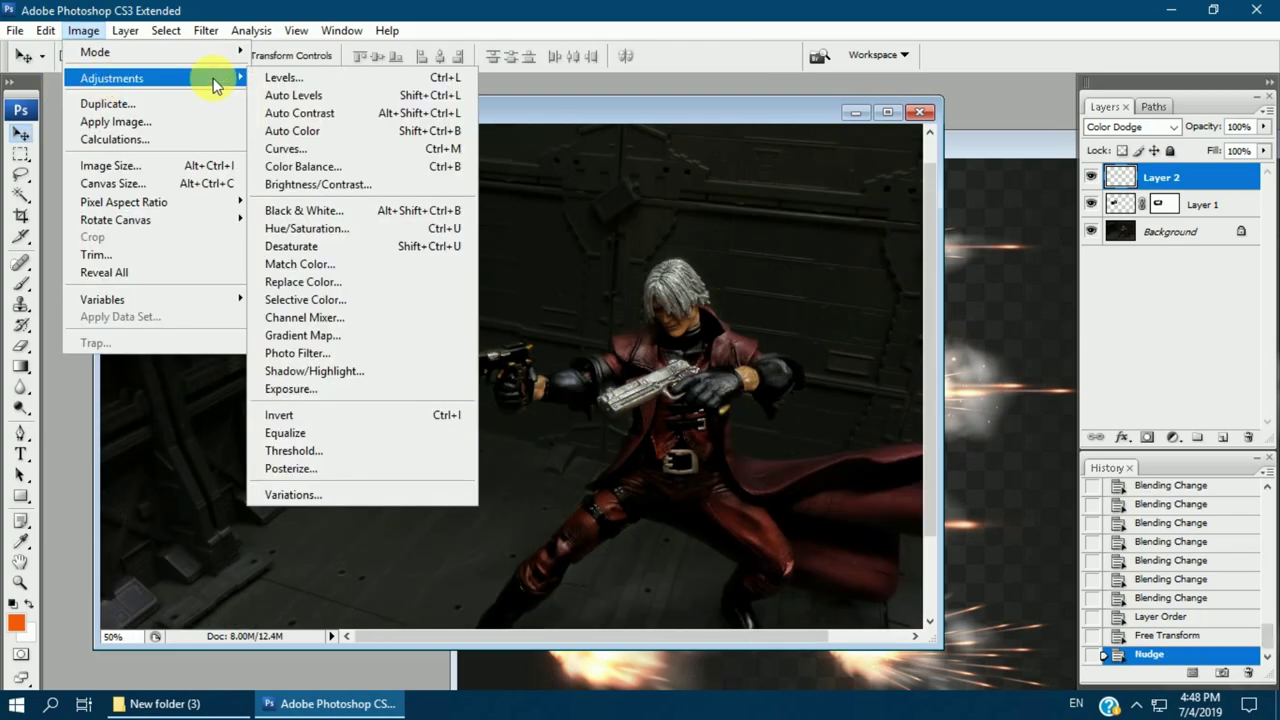
# Shift the glow's hue with Hue/Saturation
pyautogui.click(305, 228)
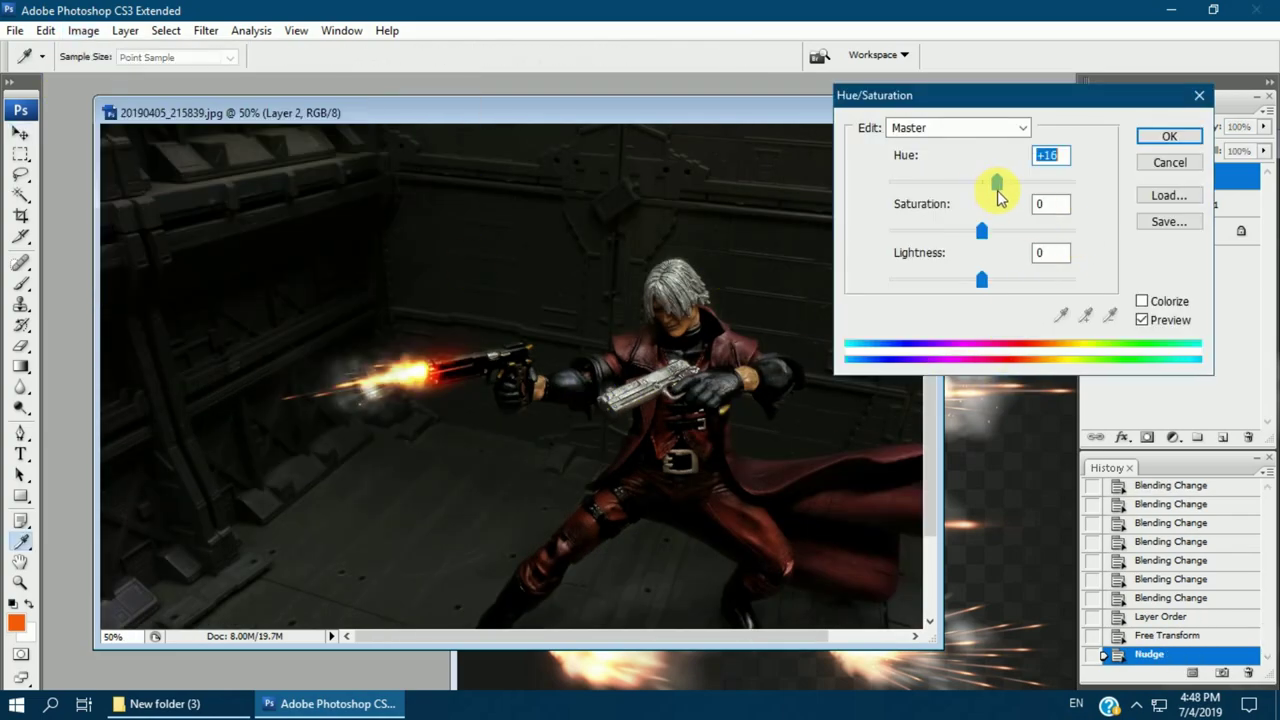
pyautogui.moveTo(999, 197); pyautogui.dragTo(1010, 203)
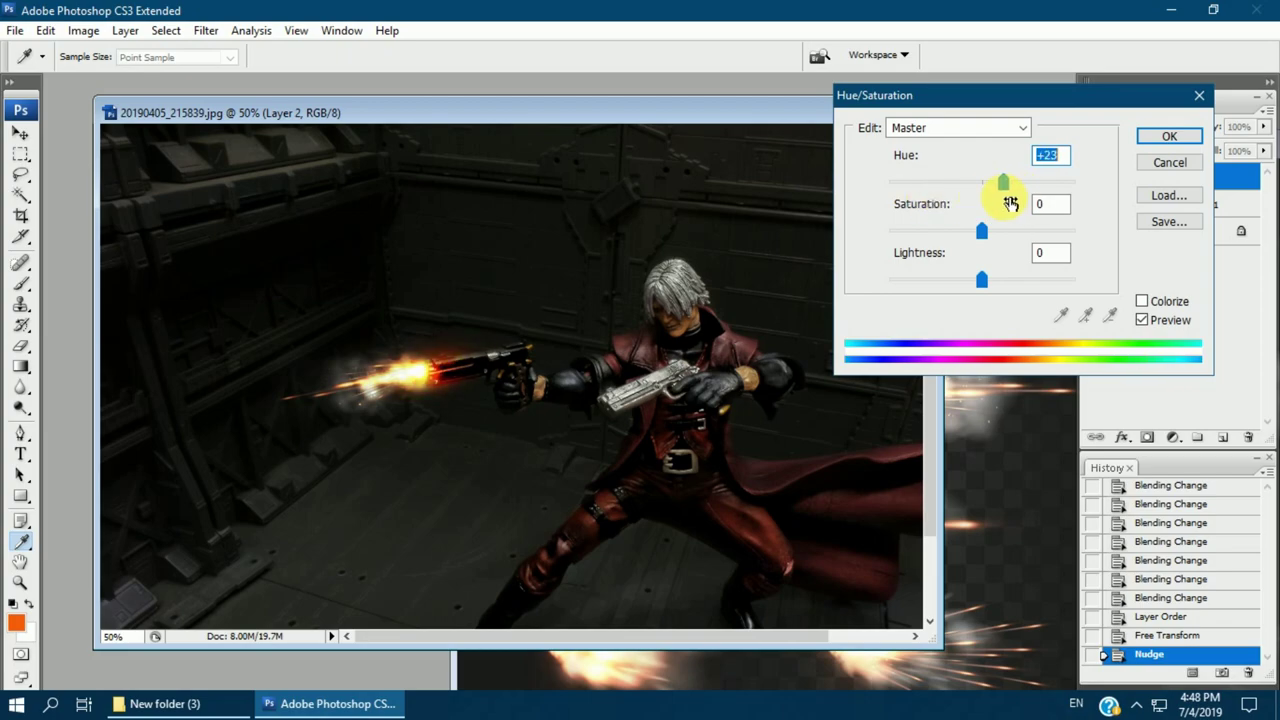
pyautogui.click(1113, 150)
pyautogui.hotkey('ctrl', '-')
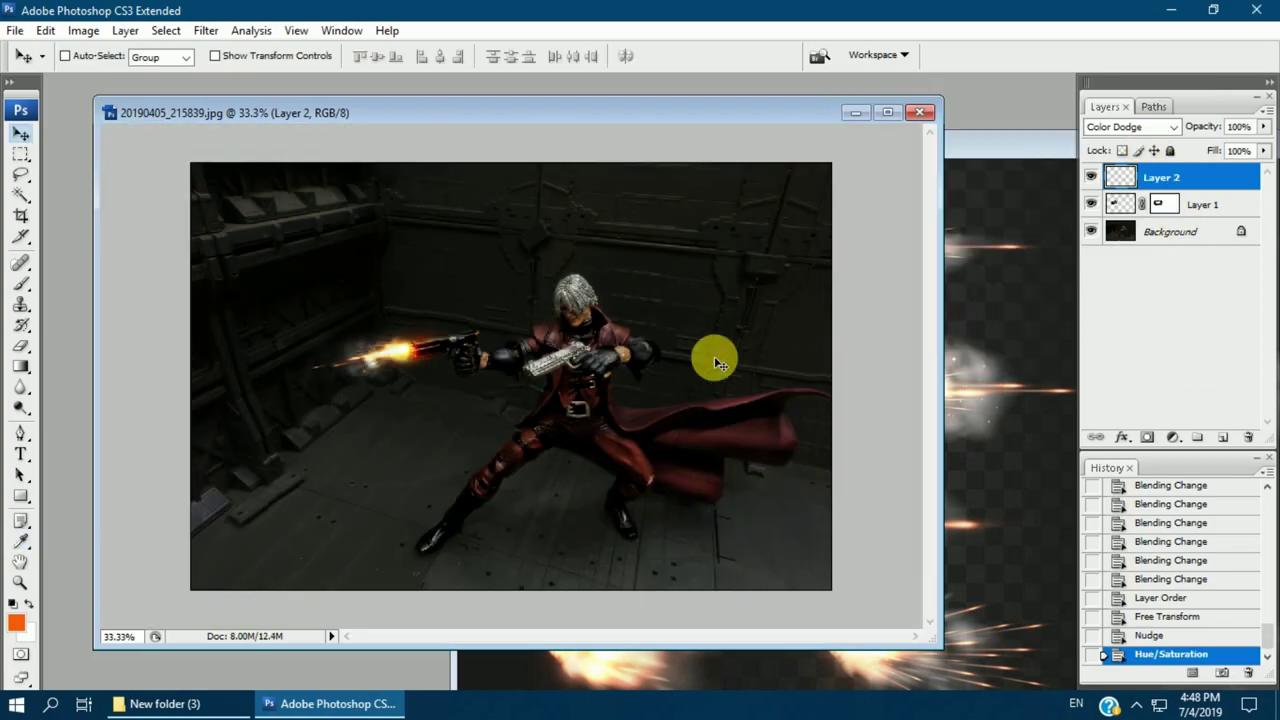
pyautogui.hotkey('ctrl', '+')
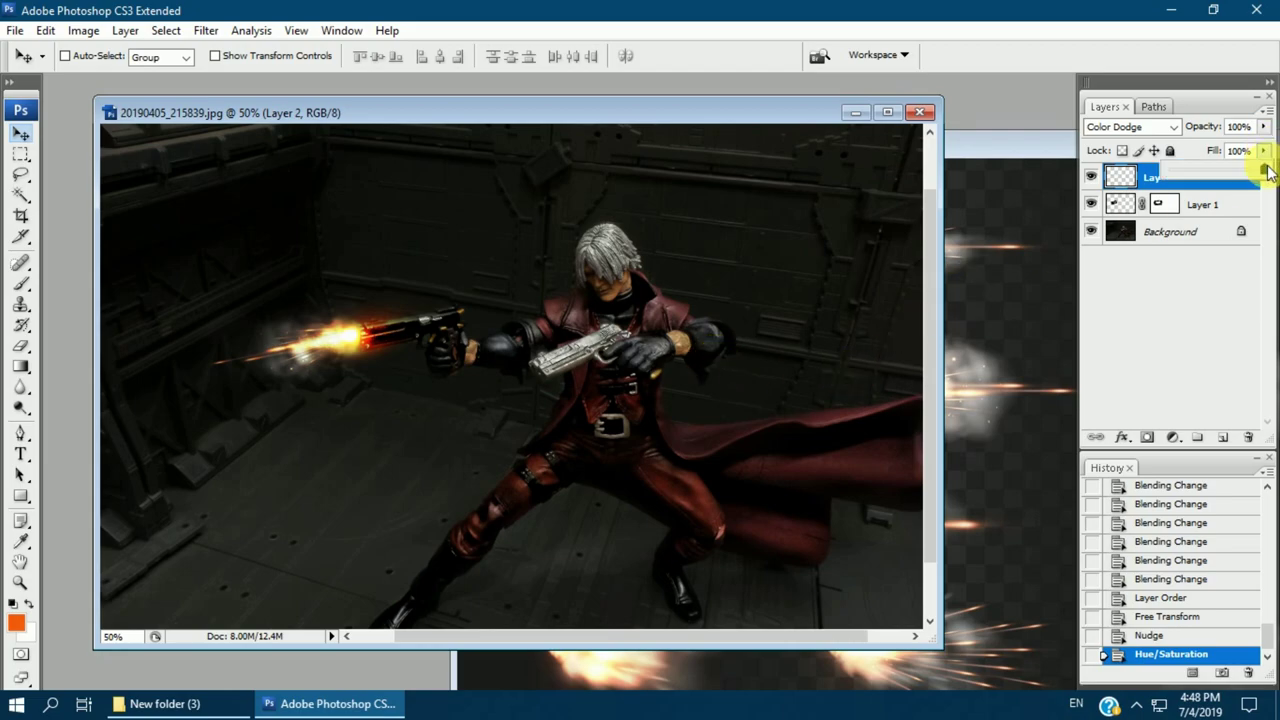
# Lower the glow layer's fill to 91% and bring the muzzle-flash image forward
pyautogui.moveTo(1267, 172); pyautogui.dragTo(1253, 175)
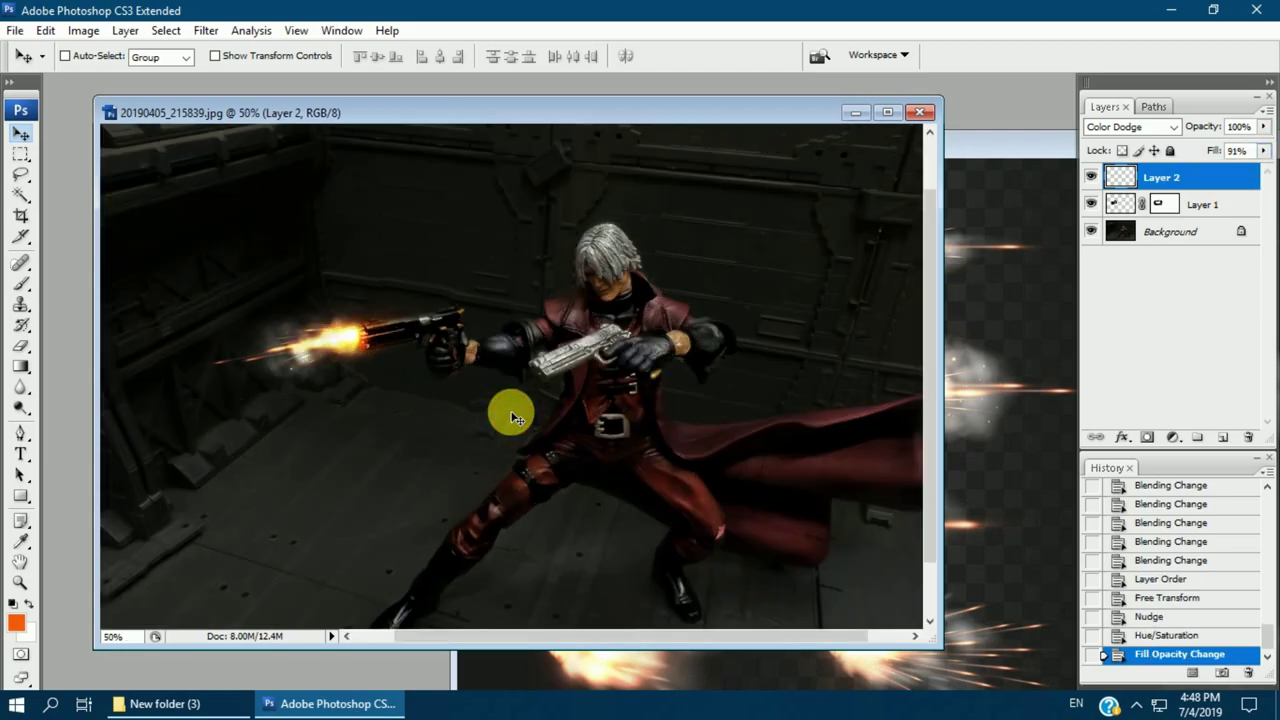
pyautogui.click(960, 143)
pyautogui.moveTo(886, 148); pyautogui.dragTo(657, 203)
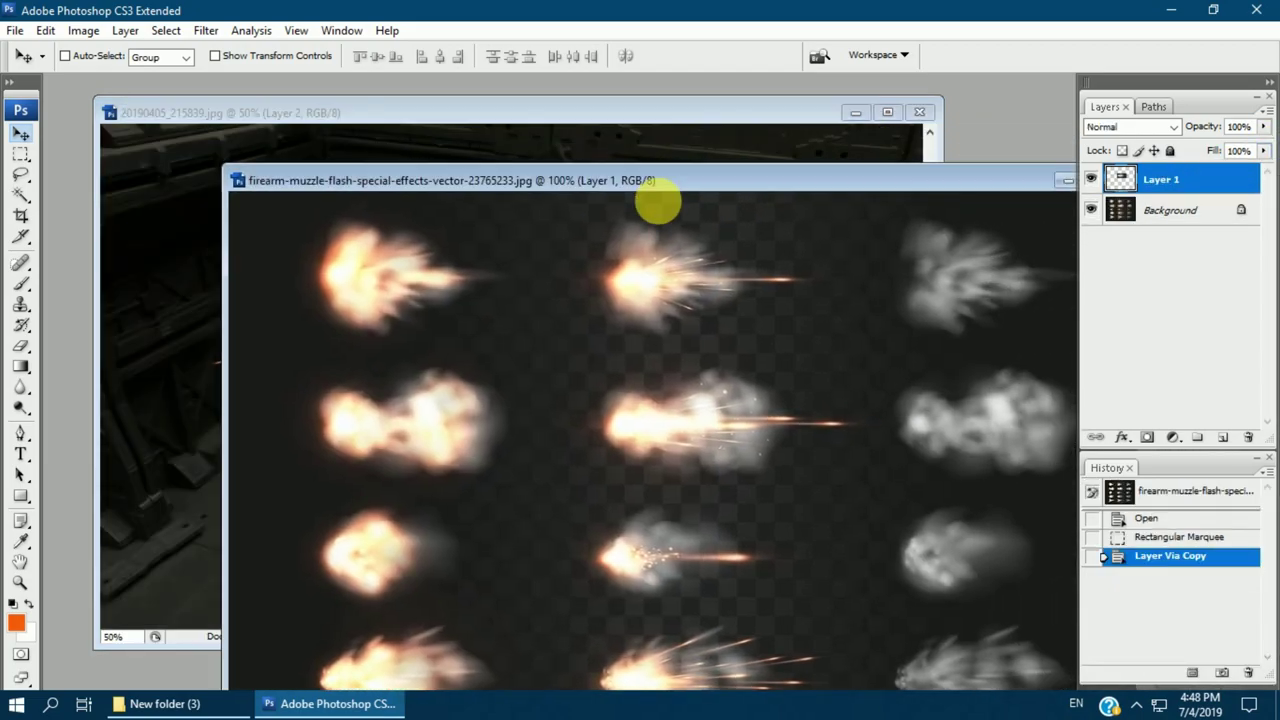
# Copy another flash from the stock sheet onto its own layer in the figure photo
pyautogui.click(21, 155)
pyautogui.hotkey('alt', '[')
pyautogui.moveTo(553, 200)
pyautogui.mouseDown()
pyautogui.moveTo(559, 190)
pyautogui.moveTo(514, 428)
pyautogui.mouseUp()
pyautogui.hotkey('ctrl', 'j')
pyautogui.click(20, 133)
# Rotate the new flash onto the right pistol's muzzle and set it to Lighten
pyautogui.hotkey('ctrl', 't')
pyautogui.moveTo(600, 618)
pyautogui.mouseDown()
pyautogui.moveTo(552, 420)
pyautogui.moveTo(529, 380)
pyautogui.mouseUp()
pyautogui.press('Return')
pyautogui.click(1130, 127)
pyautogui.click(1121, 279)
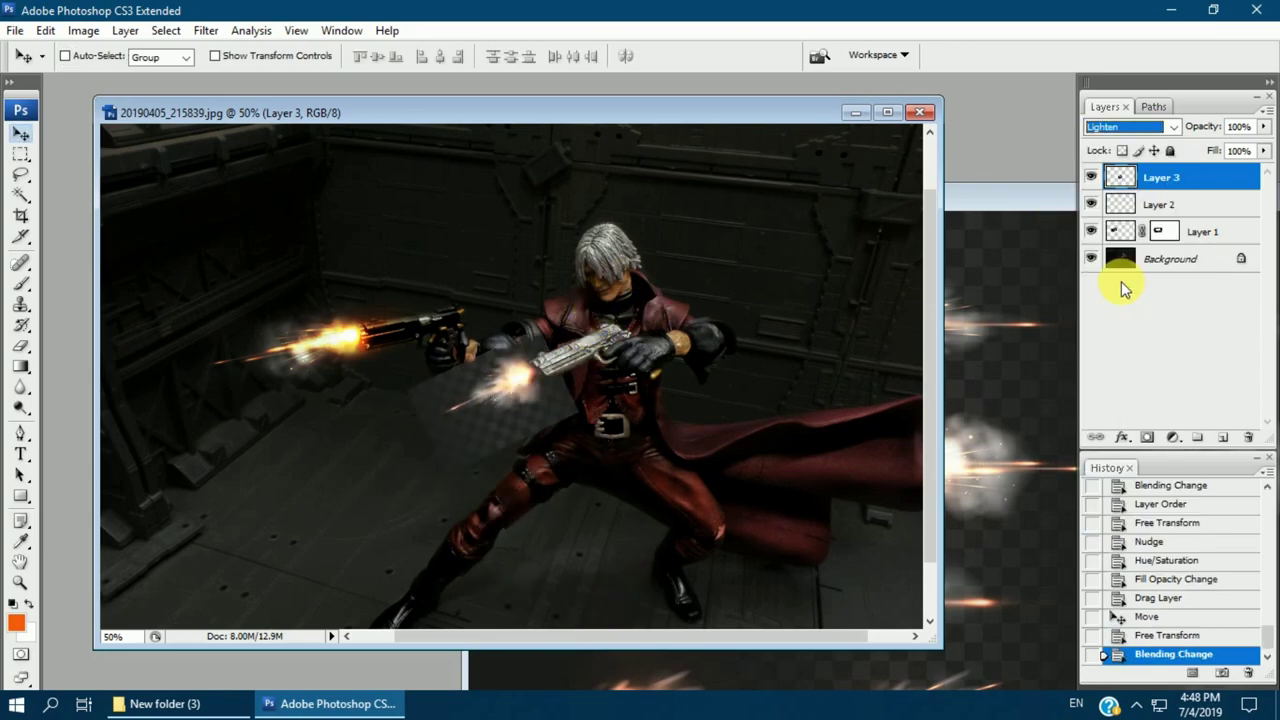
pyautogui.press('Down')
pyautogui.press('Up')
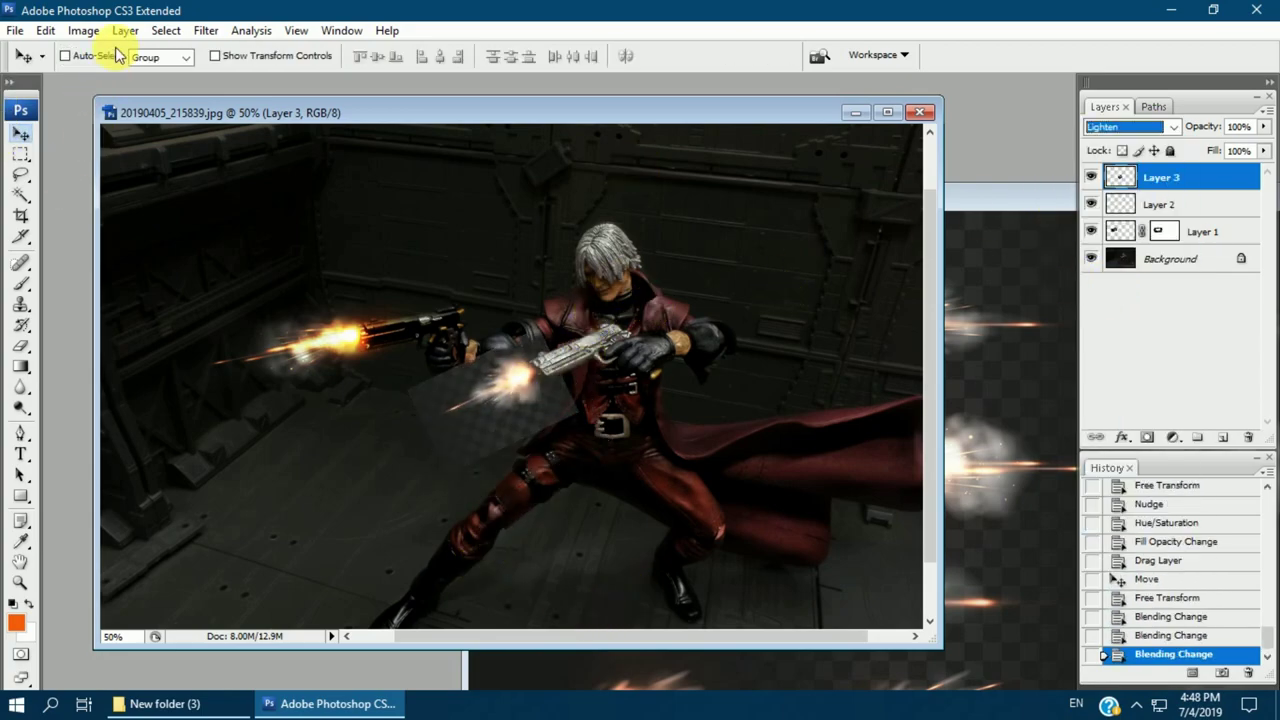
# Raise the new flash layer's contrast with Brightness/Contrast
pyautogui.click(83, 30)
pyautogui.click(390, 181)
pyautogui.moveTo(844, 231); pyautogui.dragTo(928, 232)
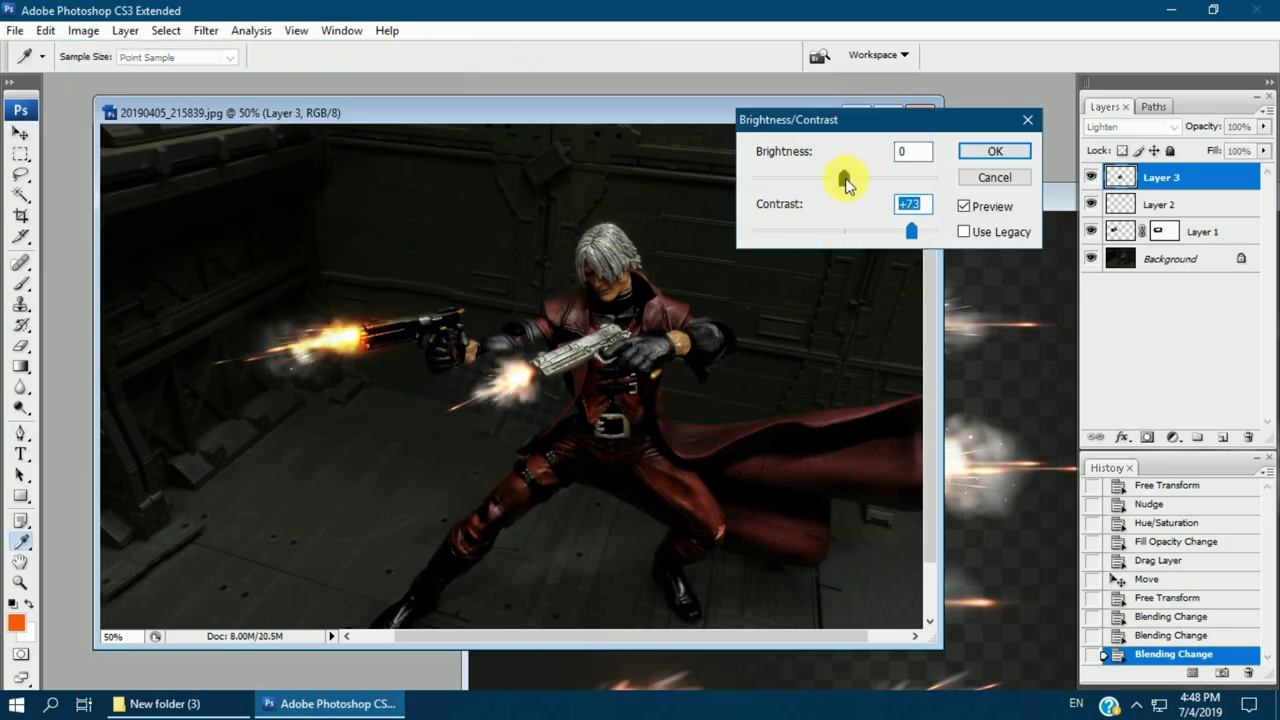
pyautogui.press('Return')
# Nudge the flash into place and move the orange glow layer above it
pyautogui.press('v')
pyautogui.hotkey('ctrl', '+')
pyautogui.press('Right')
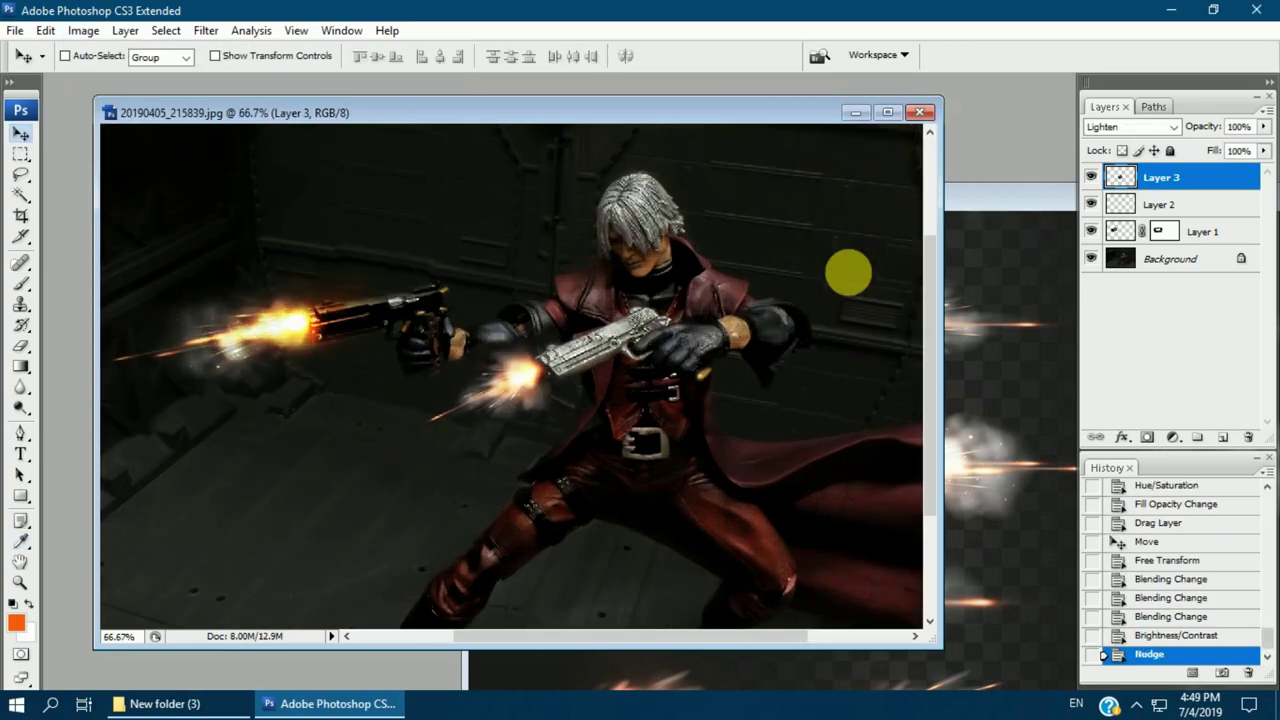
pyautogui.hotkey('ctrl', '-')
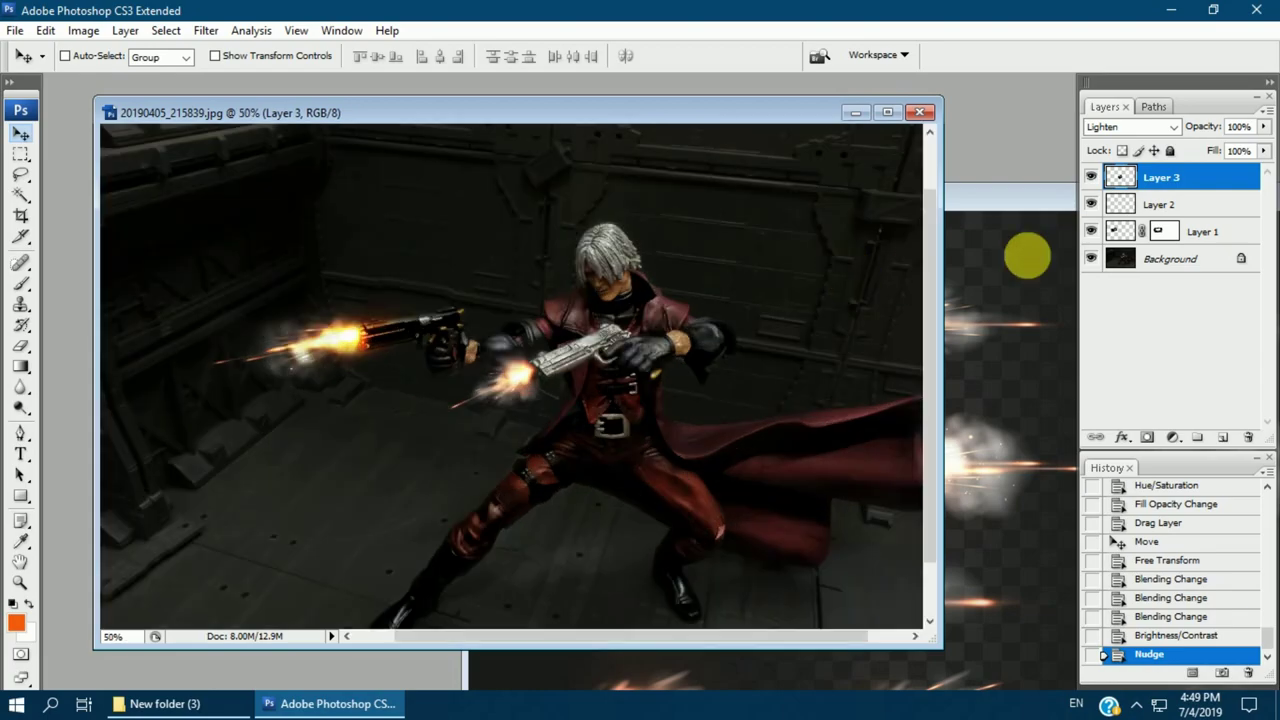
pyautogui.click(1142, 203)
pyautogui.hotkey('ctrl', ']')
# Duplicate the orange glow onto the right pistol, shift its hue, and narrow it to fit
pyautogui.moveTo(346, 337); pyautogui.dragTo(530, 368)
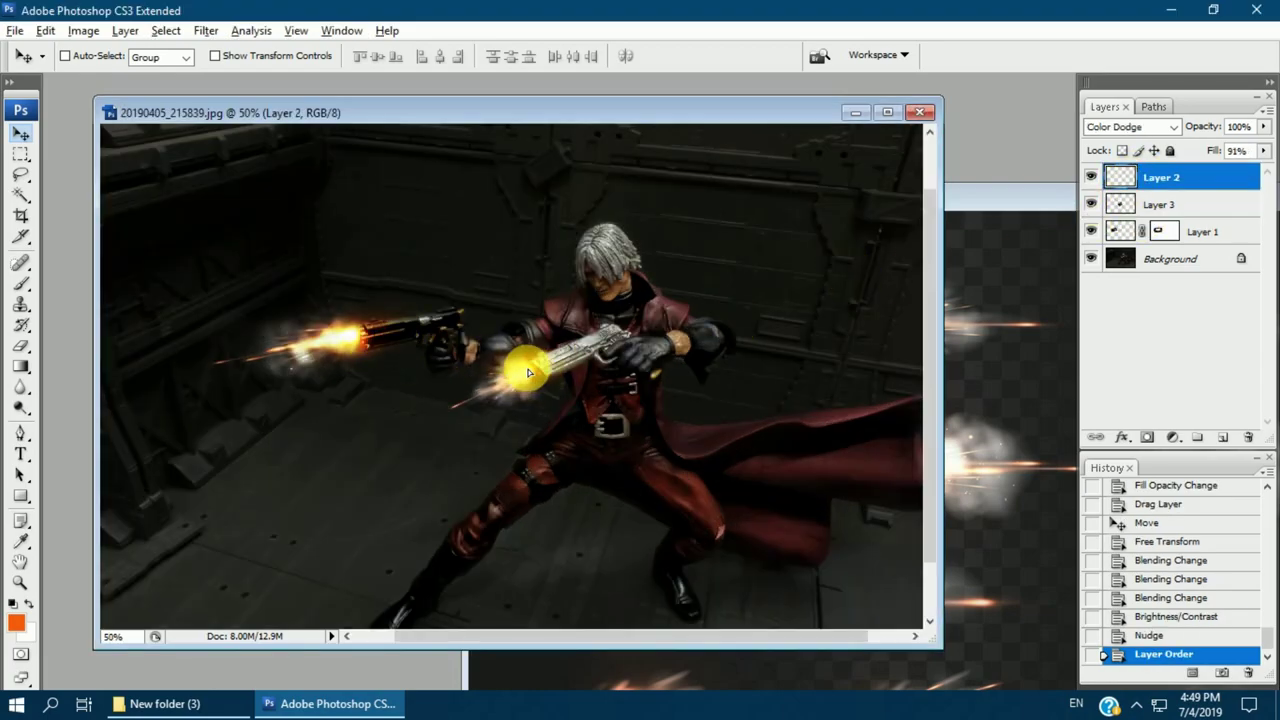
pyautogui.hotkey('ctrl', '+')
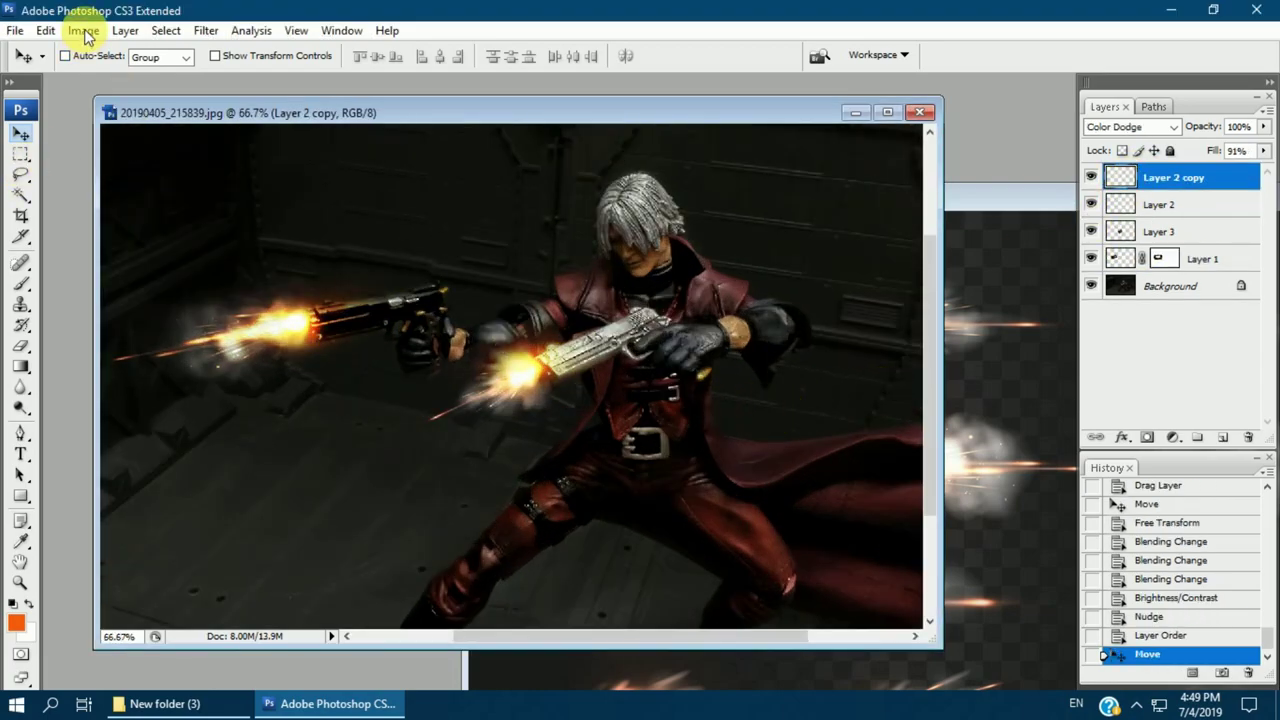
pyautogui.click(86, 36)
pyautogui.click(400, 231)
pyautogui.moveTo(981, 182); pyautogui.dragTo(969, 184)
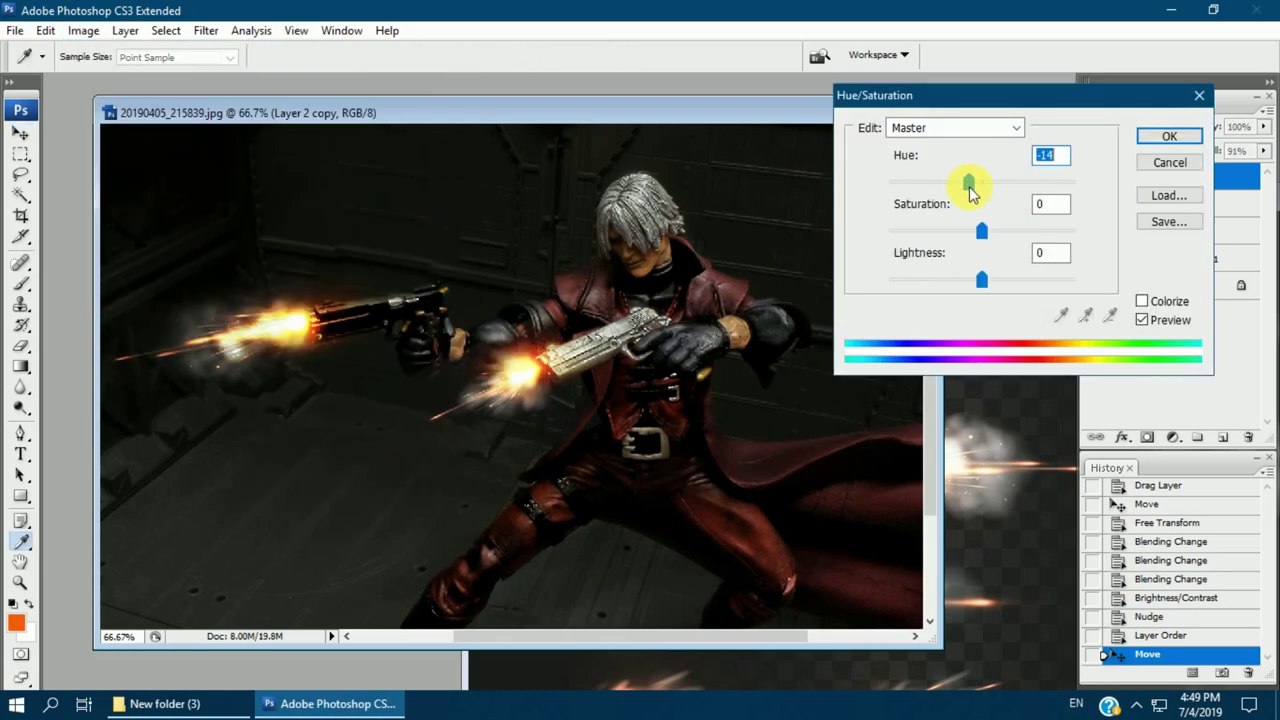
pyautogui.click(1165, 139)
pyautogui.hotkey('ctrl', 't')
pyautogui.moveTo(646, 355); pyautogui.dragTo(603, 352)
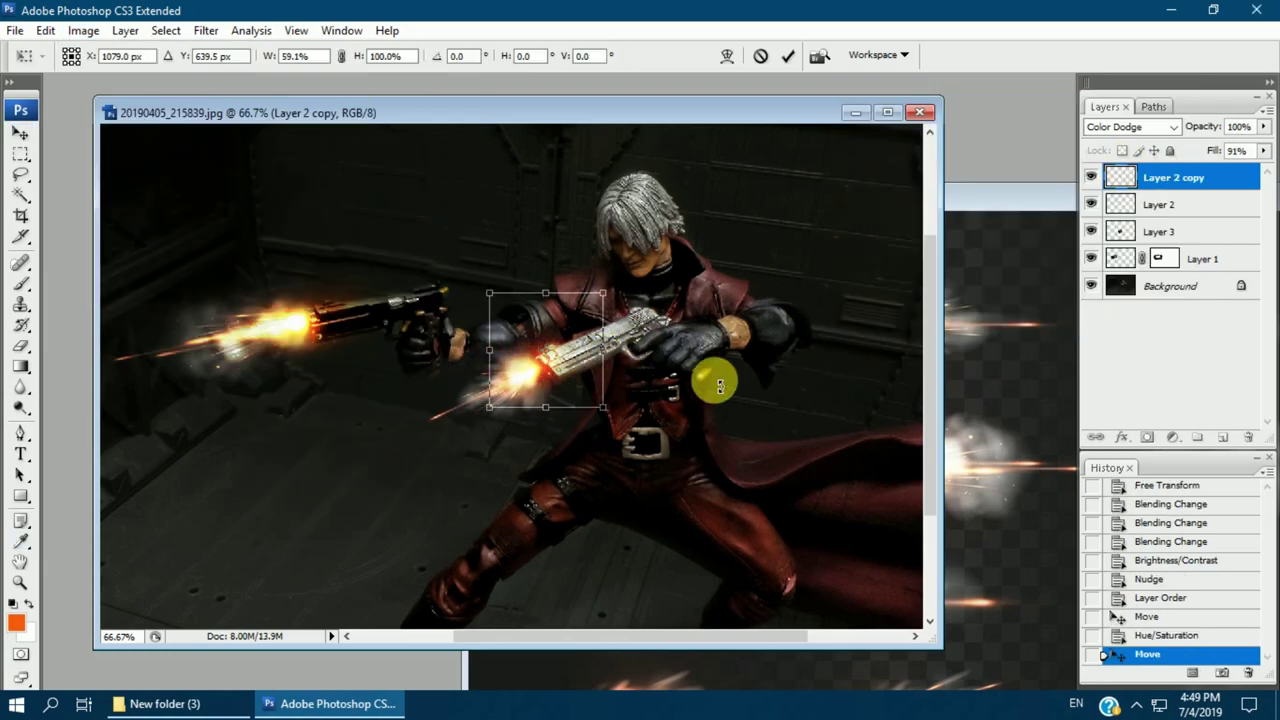
pyautogui.press('Return')
pyautogui.hotkey('ctrl', '-')
pyautogui.hotkey('ctrl', '-')
pyautogui.hotkey('ctrl', '+')
pyautogui.hotkey('ctrl', '-')
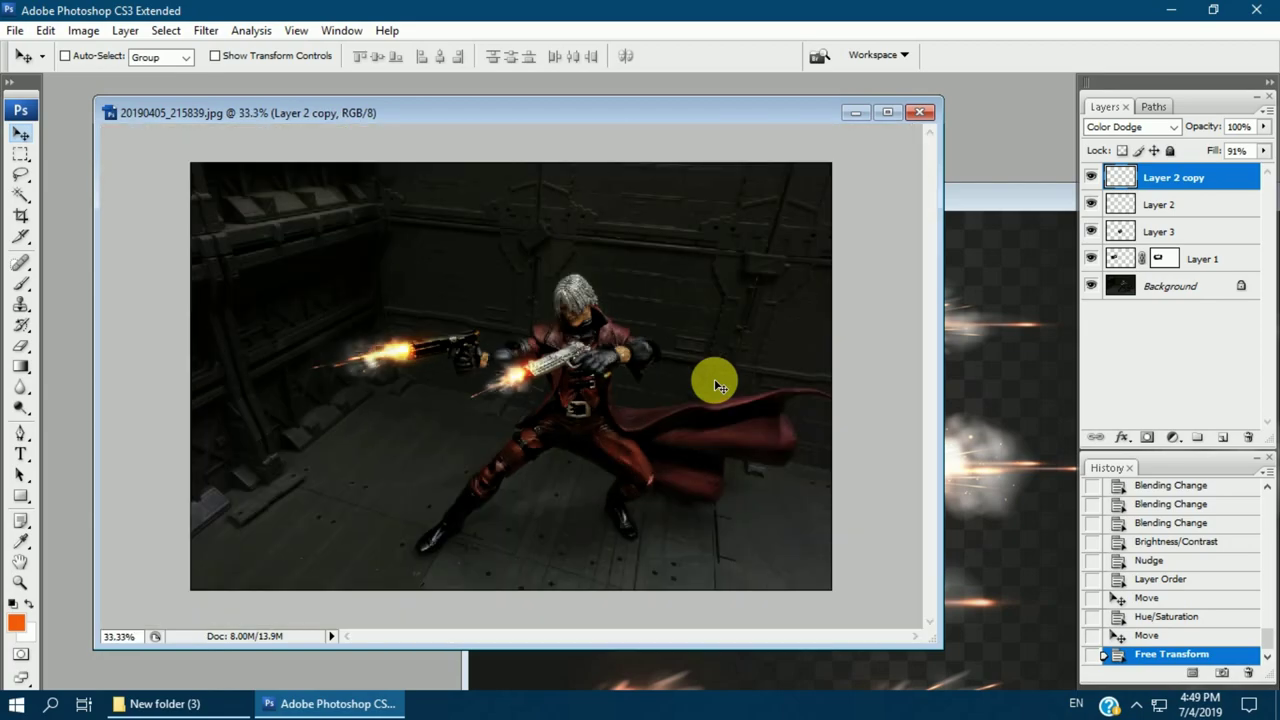
# Enlarge the Layer 3 muzzle flash to about 117% and nudge it left onto the front muzzle
pyautogui.click(1091, 231)
pyautogui.click(1160, 231)
pyautogui.hotkey('ctrl', 't')
pyautogui.moveTo(549, 350); pyautogui.dragTo(578, 345)
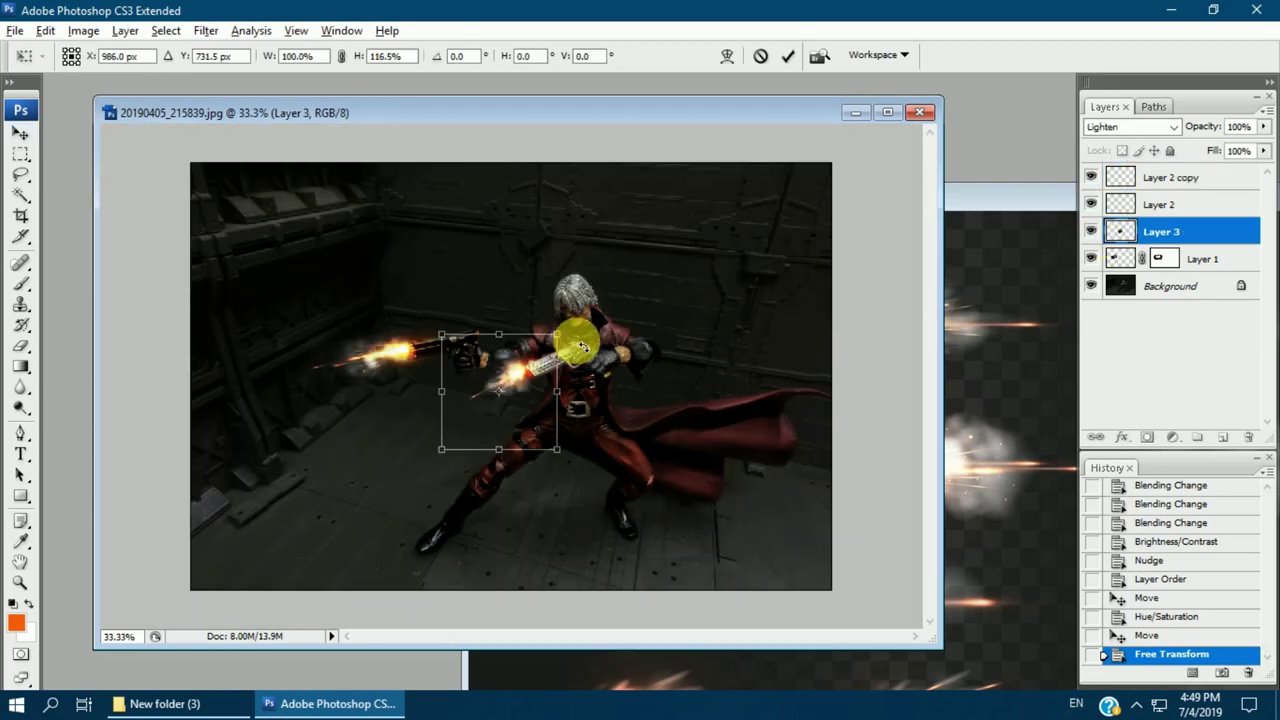
pyautogui.press('Return')
pyautogui.hotkey('ctrl', '+')
pyautogui.hotkey('ctrl', '+')
pyautogui.press('Left')
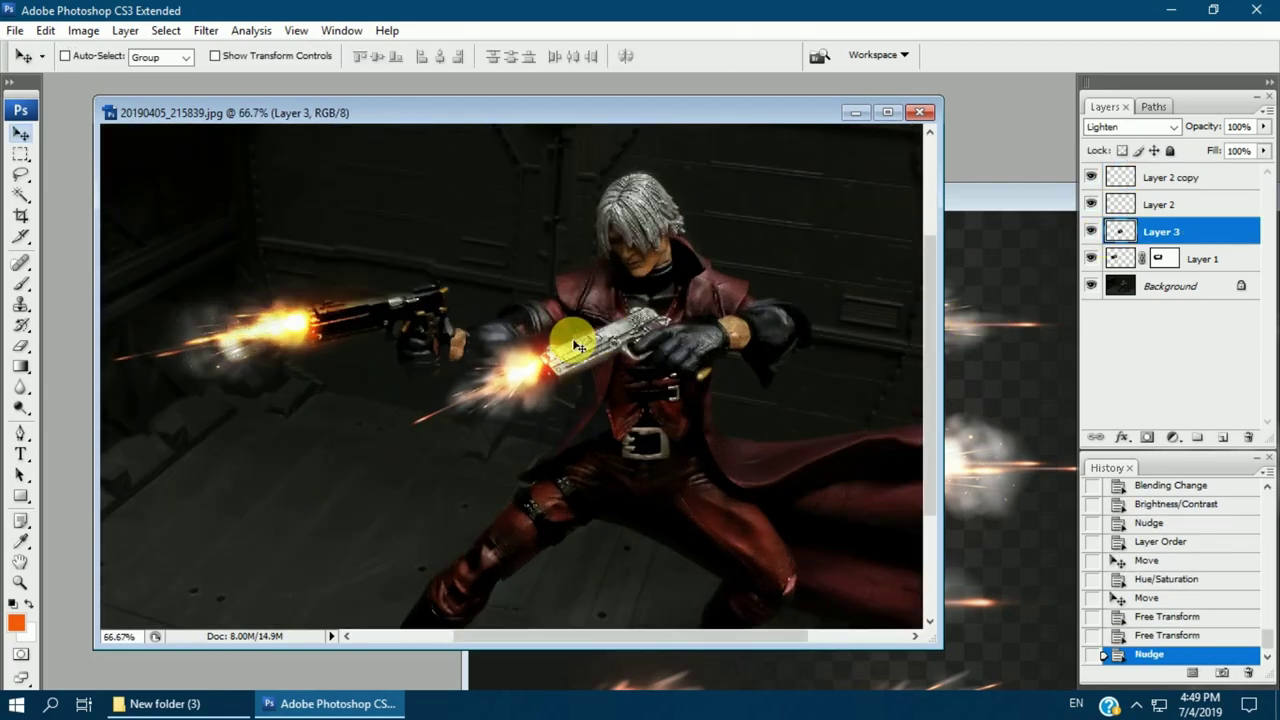
pyautogui.press('Left')
pyautogui.press('Left')
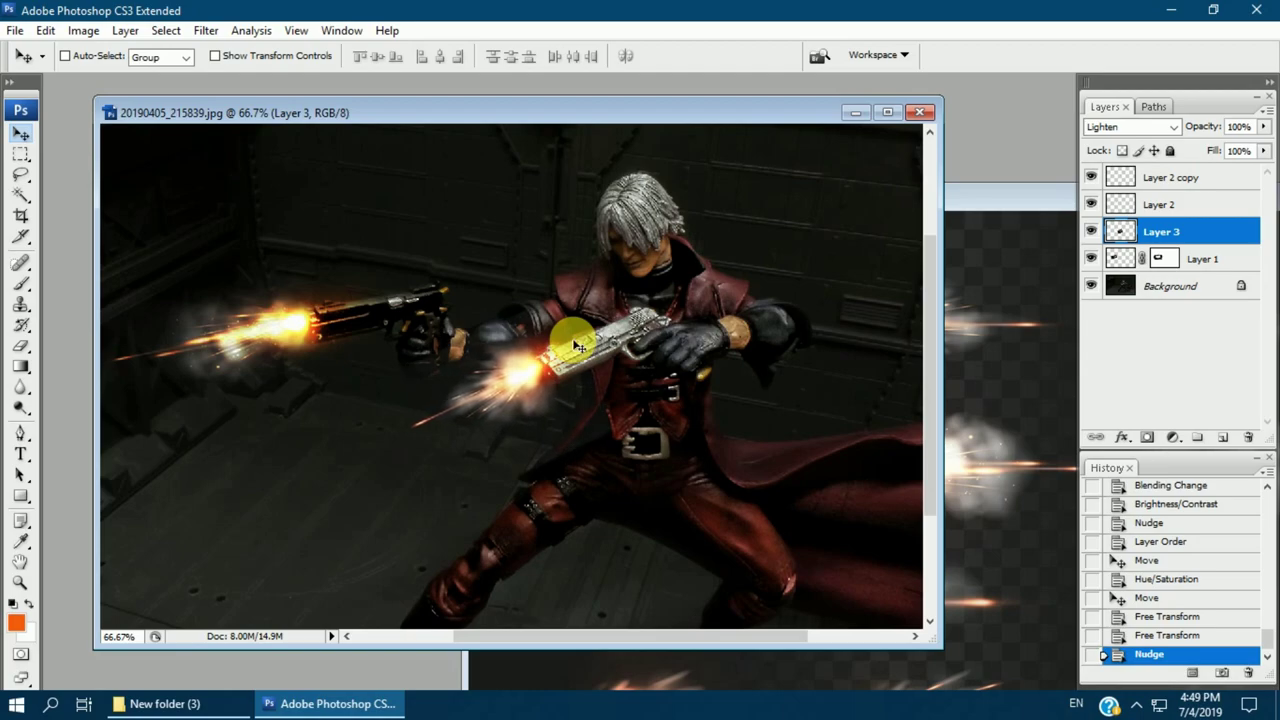
# Add a layer mask to Layer 3 and paint out the flash where it covers the pistol
pyautogui.click(1147, 437)
pyautogui.click(21, 283)
pyautogui.moveTo(657, 457)
pyautogui.mouseDown()
pyautogui.moveTo(528, 471)
pyautogui.moveTo(615, 340)
pyautogui.moveTo(640, 330)
pyautogui.mouseUp()
pyautogui.moveTo(660, 400); pyautogui.dragTo(690, 450)
# Lower the flash's brightness to -53 with Brightness/Contrast
pyautogui.click(83, 30)
pyautogui.moveTo(112, 78)
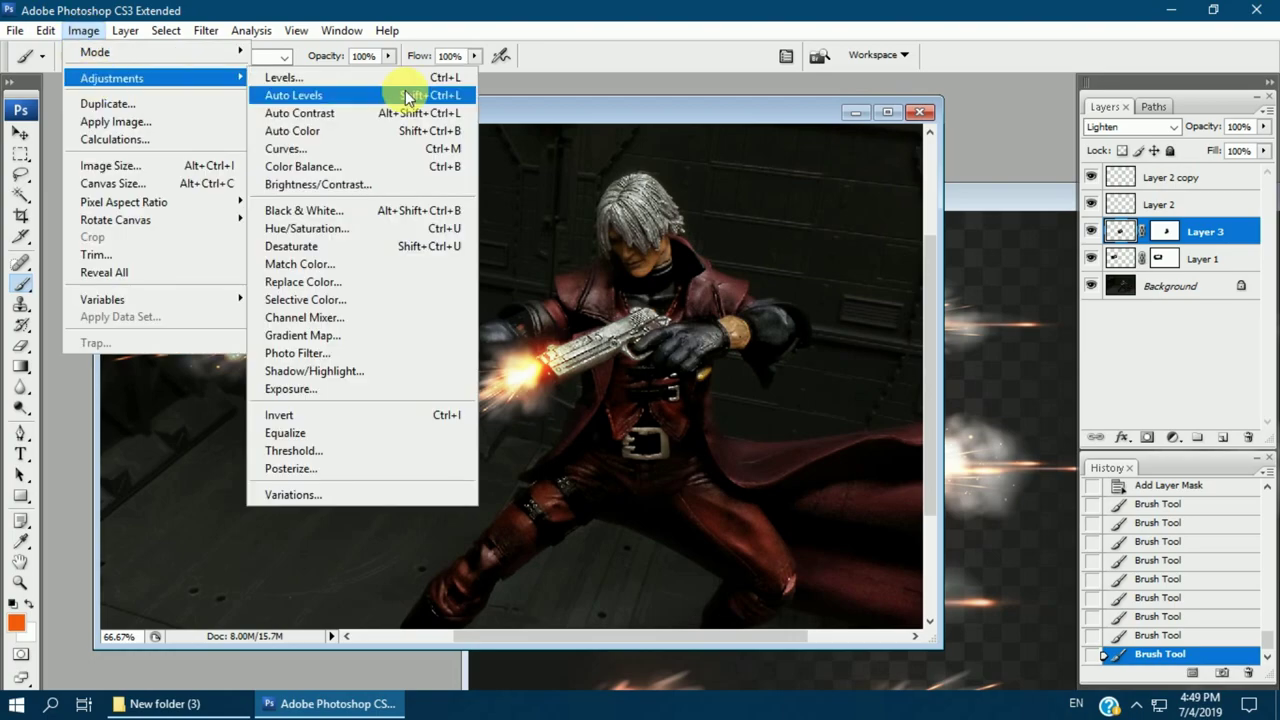
pyautogui.click(320, 184)
pyautogui.moveTo(844, 178); pyautogui.dragTo(812, 180)
pyautogui.press('Return')
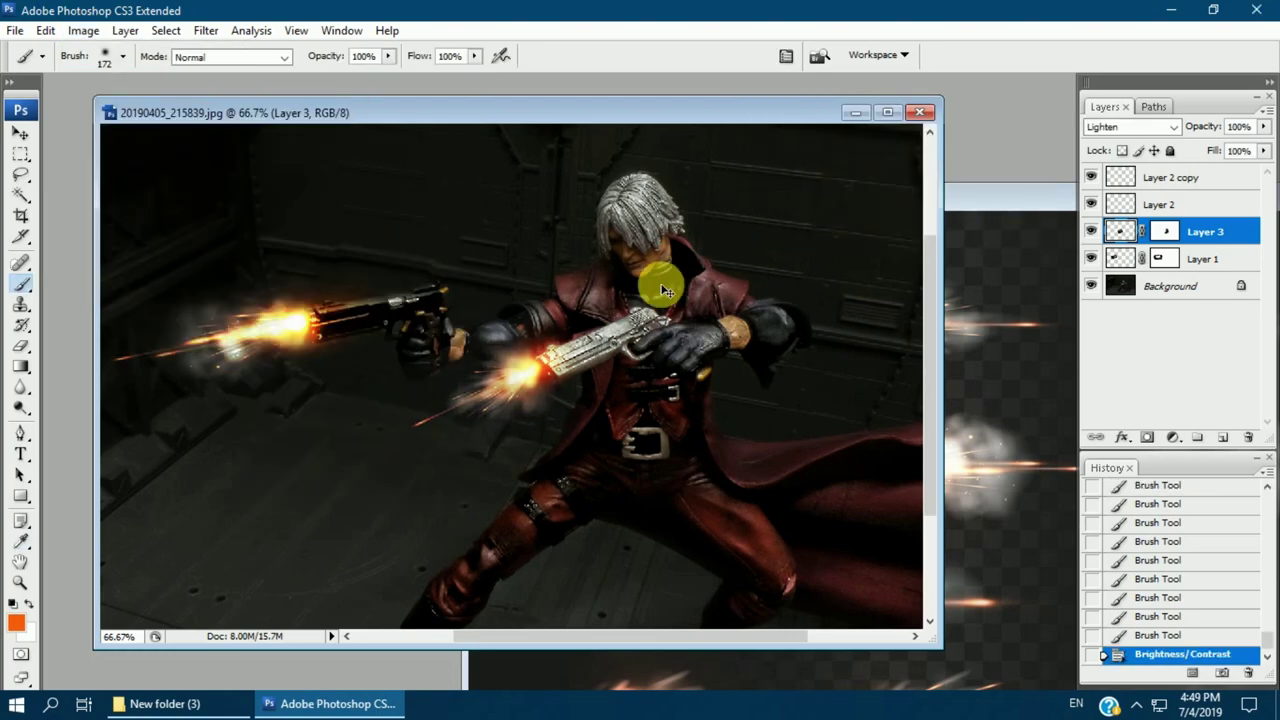
pyautogui.hotkey('ctrl', '-')
pyautogui.hotkey('ctrl', '-')
pyautogui.press('v')
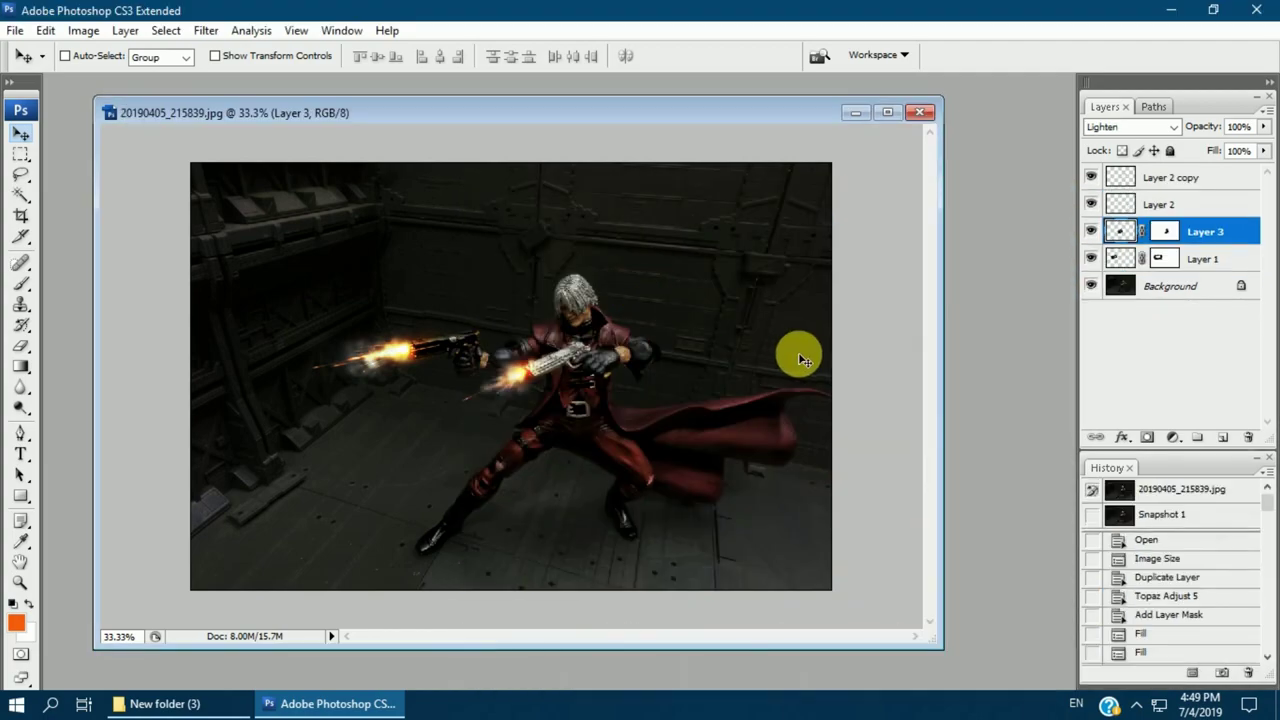
# Bring the fireworks sparks image into the photo as Layer 4 with Lighten blending
pyautogui.click(168, 703)
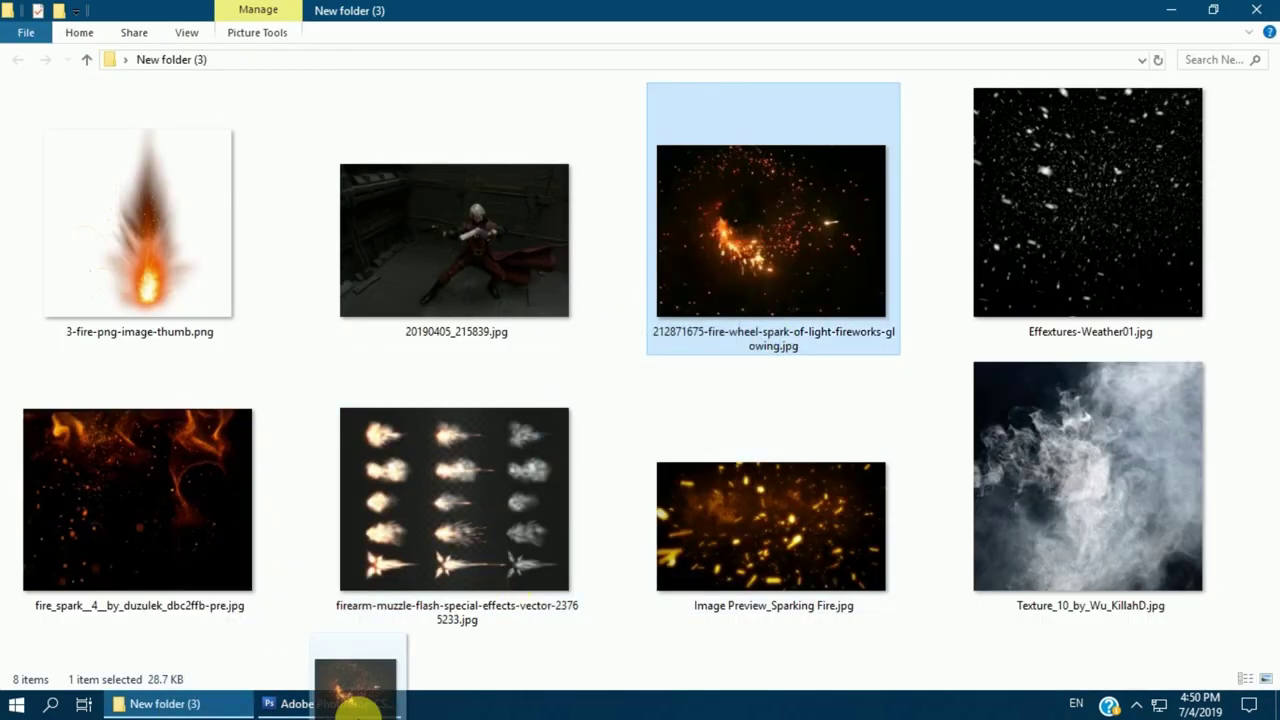
pyautogui.moveTo(755, 256); pyautogui.dragTo(701, 357)
pyautogui.click(760, 357)
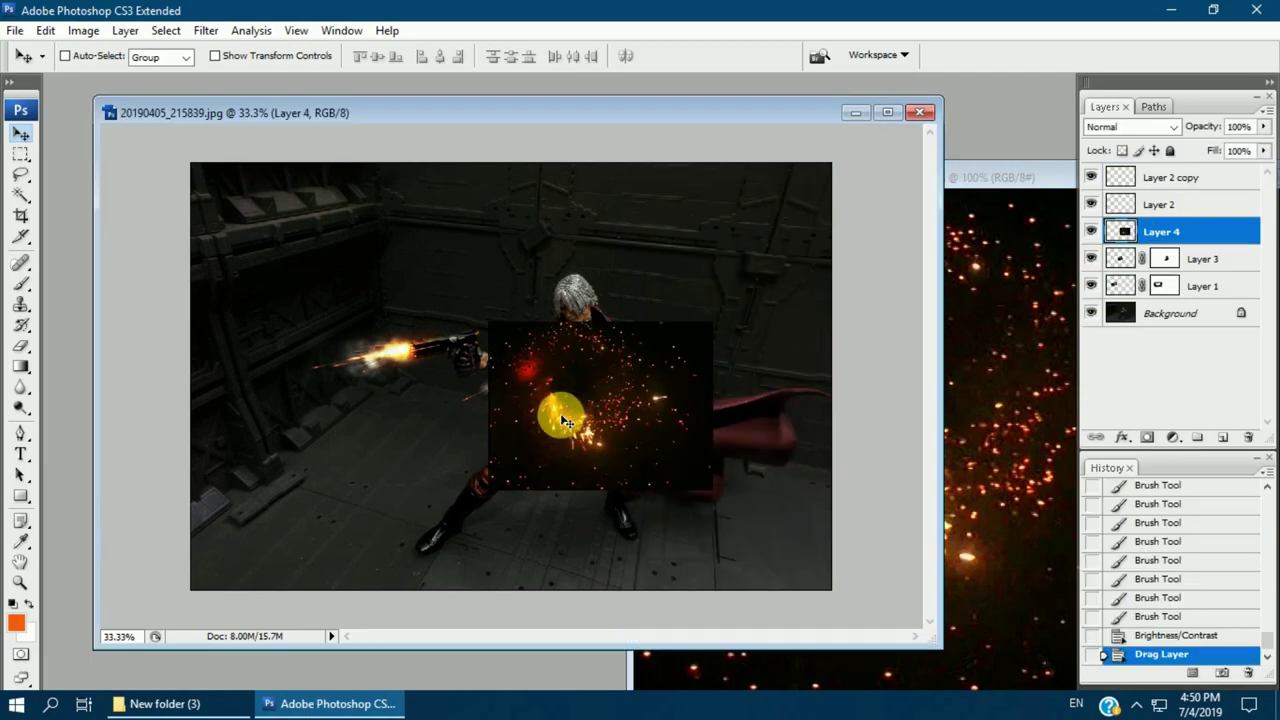
pyautogui.click(1130, 127)
pyautogui.click(1130, 200)
pyautogui.press('Down')
pyautogui.press('Down')
pyautogui.press('Down')
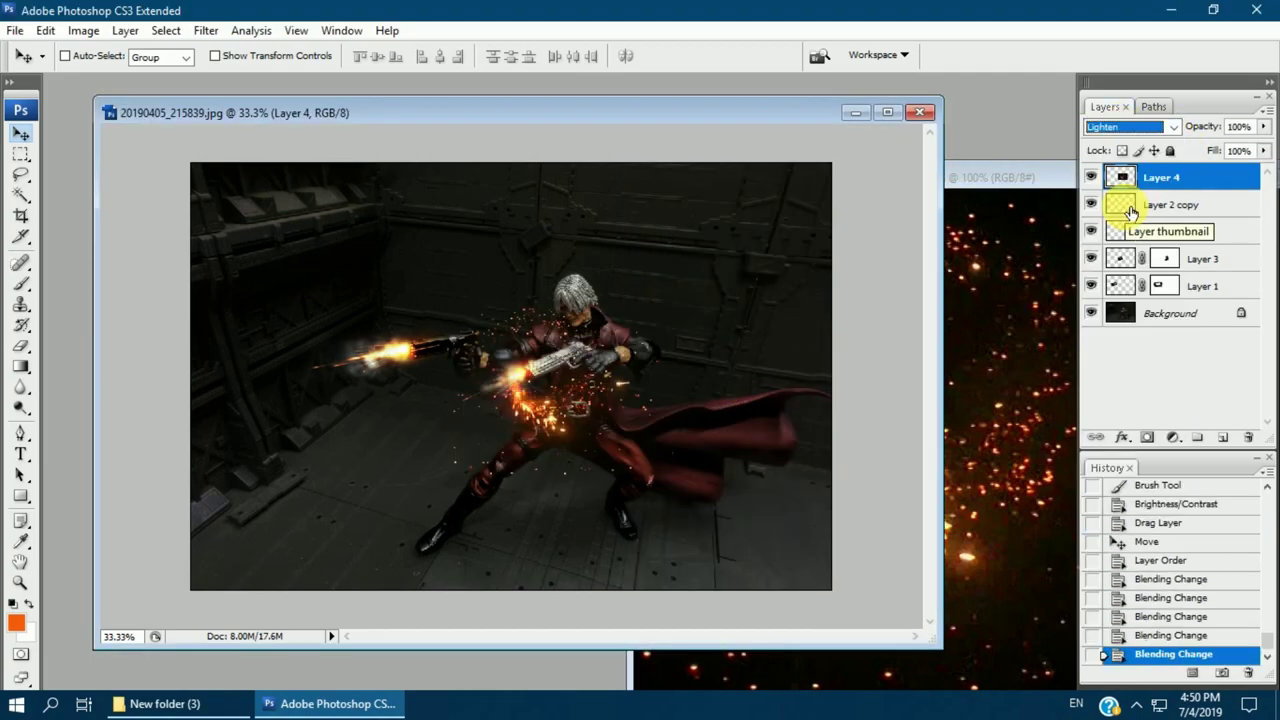
# Scale the sparks to about 45%, rotate them onto the front muzzle, and add a layer mask
pyautogui.hotkey('ctrl', '+')
pyautogui.hotkey('ctrl', 't')
pyautogui.moveTo(814, 251); pyautogui.dragTo(671, 329)
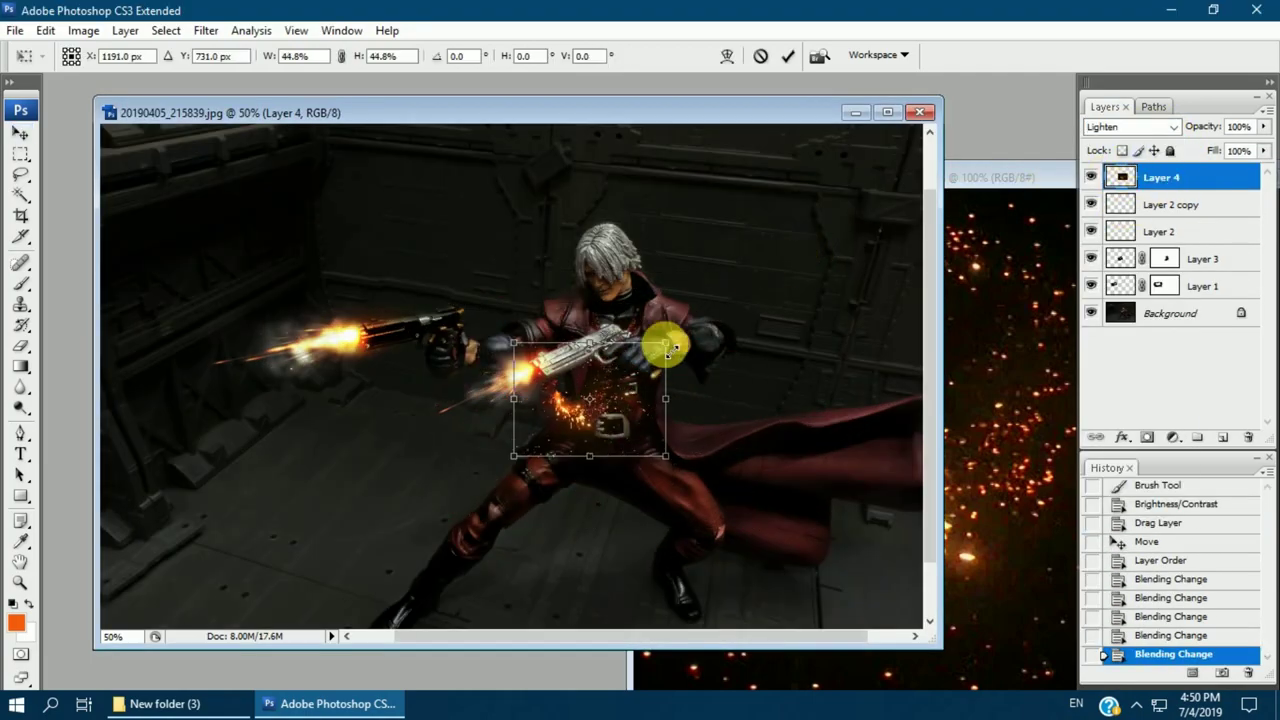
pyautogui.moveTo(829, 343); pyautogui.dragTo(710, 552)
pyautogui.moveTo(610, 400); pyautogui.dragTo(524, 379)
pyautogui.moveTo(600, 425); pyautogui.dragTo(829, 357)
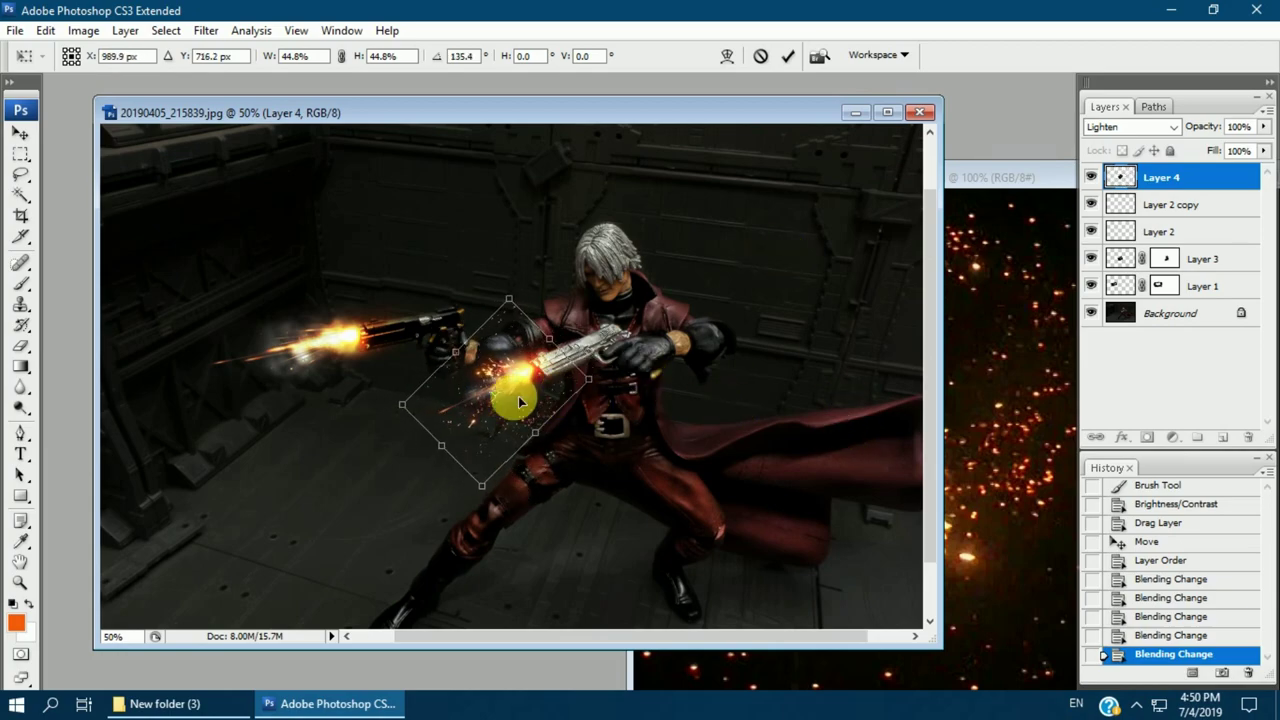
pyautogui.press('Return')
pyautogui.hotkey('ctrl', '+')
pyautogui.press('Up')
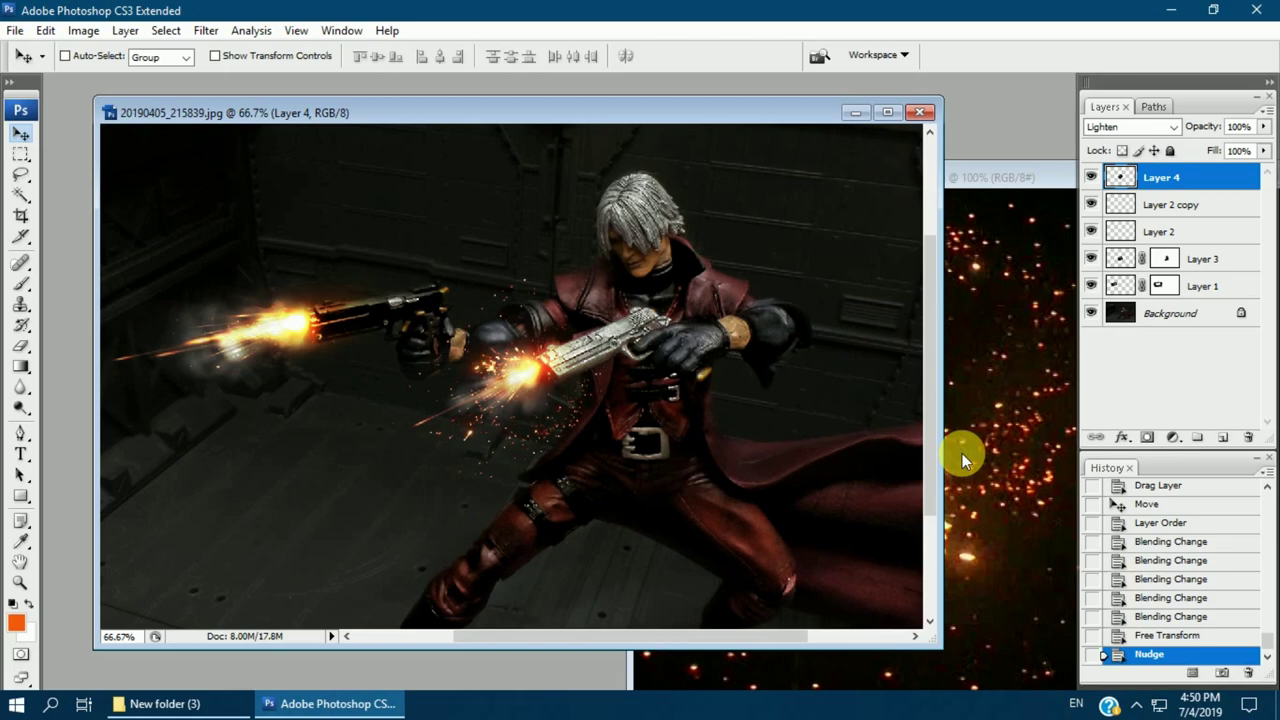
pyautogui.click(1147, 437)
# Paint away unwanted sparks on the Layer 4 mask
pyautogui.click(20, 283)
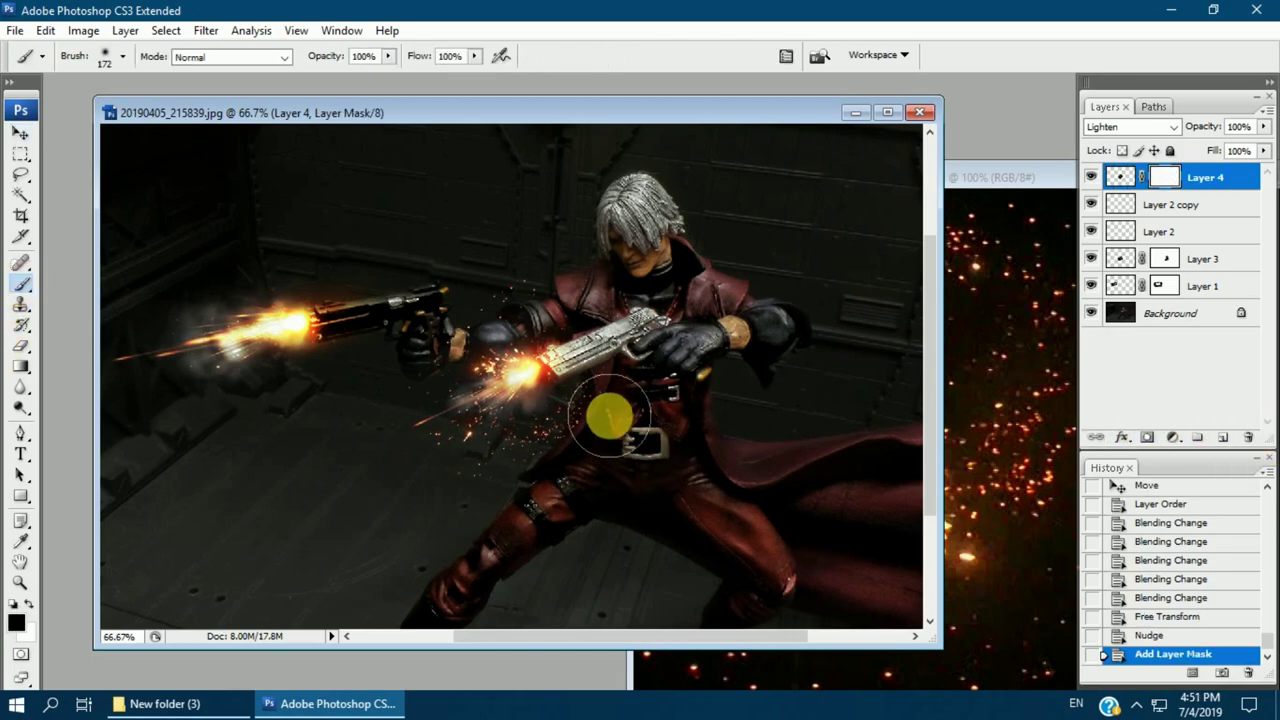
pyautogui.moveTo(611, 415)
pyautogui.mouseDown()
pyautogui.moveTo(569, 423)
pyautogui.moveTo(543, 449)
pyautogui.moveTo(523, 277)
pyautogui.mouseUp()
pyautogui.click(122, 56)
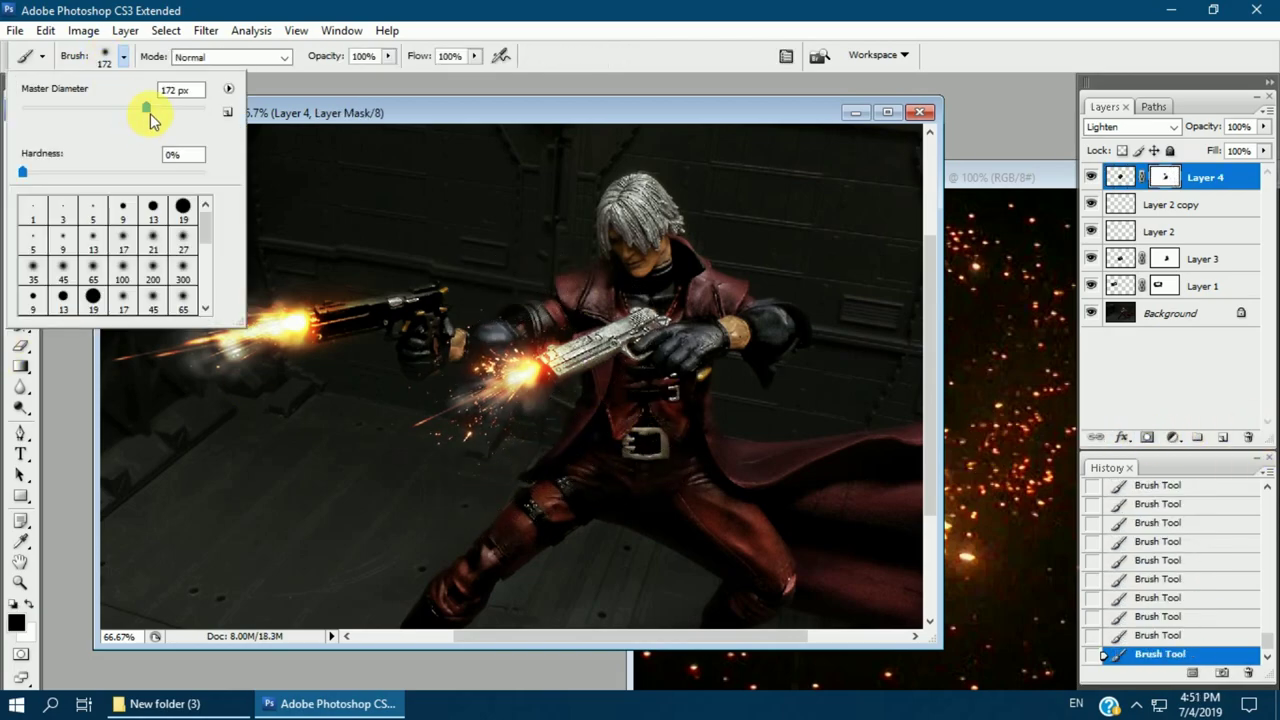
pyautogui.click(512, 468)
pyautogui.press('v')
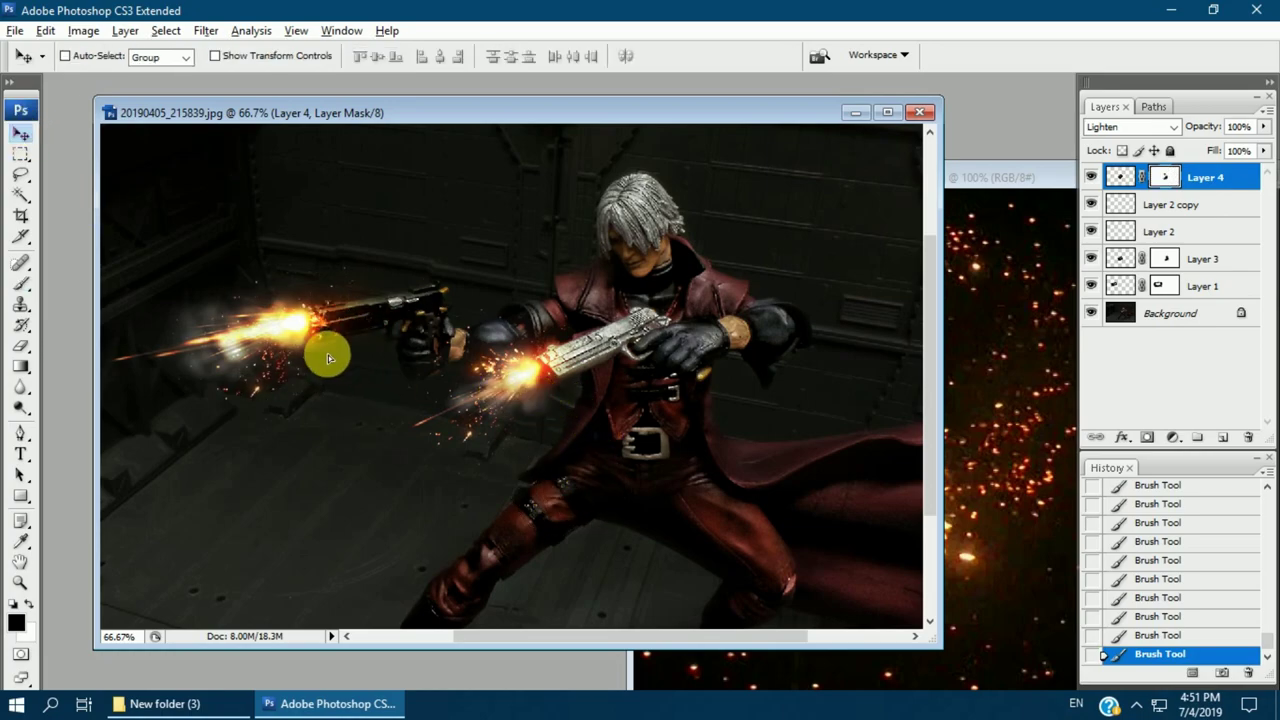
# Duplicate the sparks to the rear pistol, flipped and rotated to match its barrel
pyautogui.moveTo(320, 375); pyautogui.dragTo(391, 329)
pyautogui.hotkey('ctrl', 't')
pyautogui.click(45, 30)
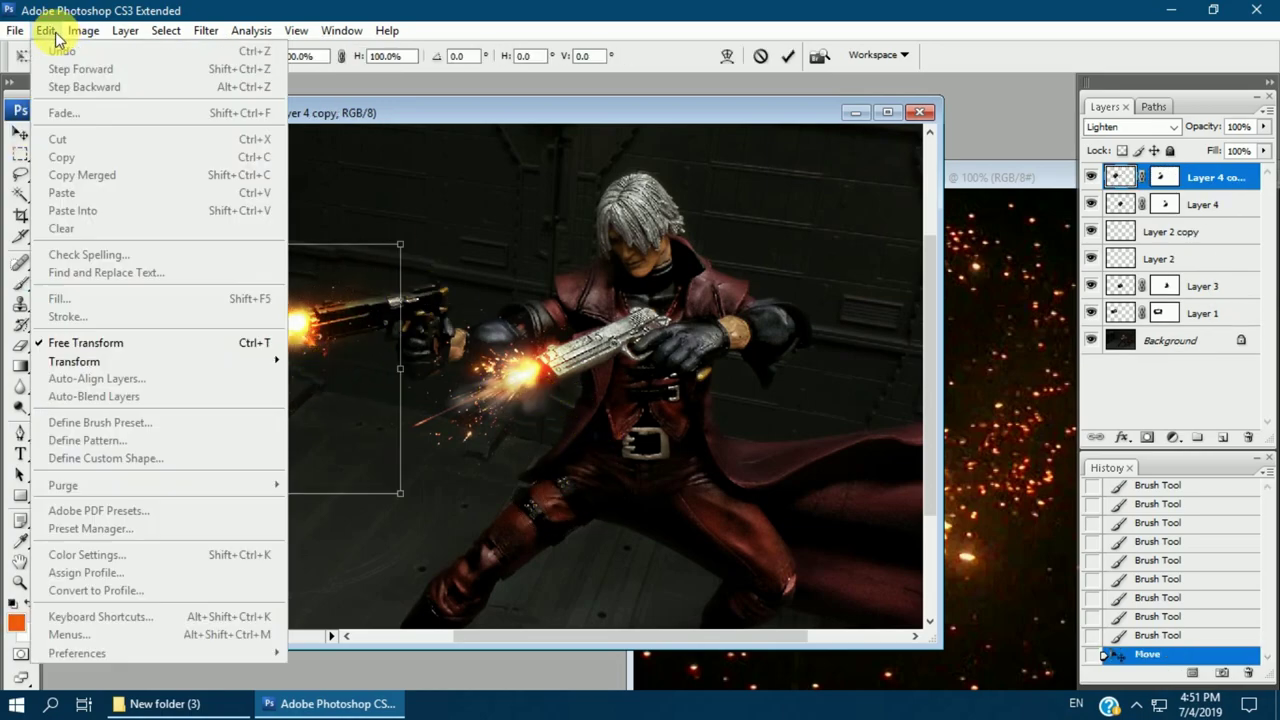
pyautogui.click(390, 580)
pyautogui.moveTo(390, 580); pyautogui.dragTo(468, 342)
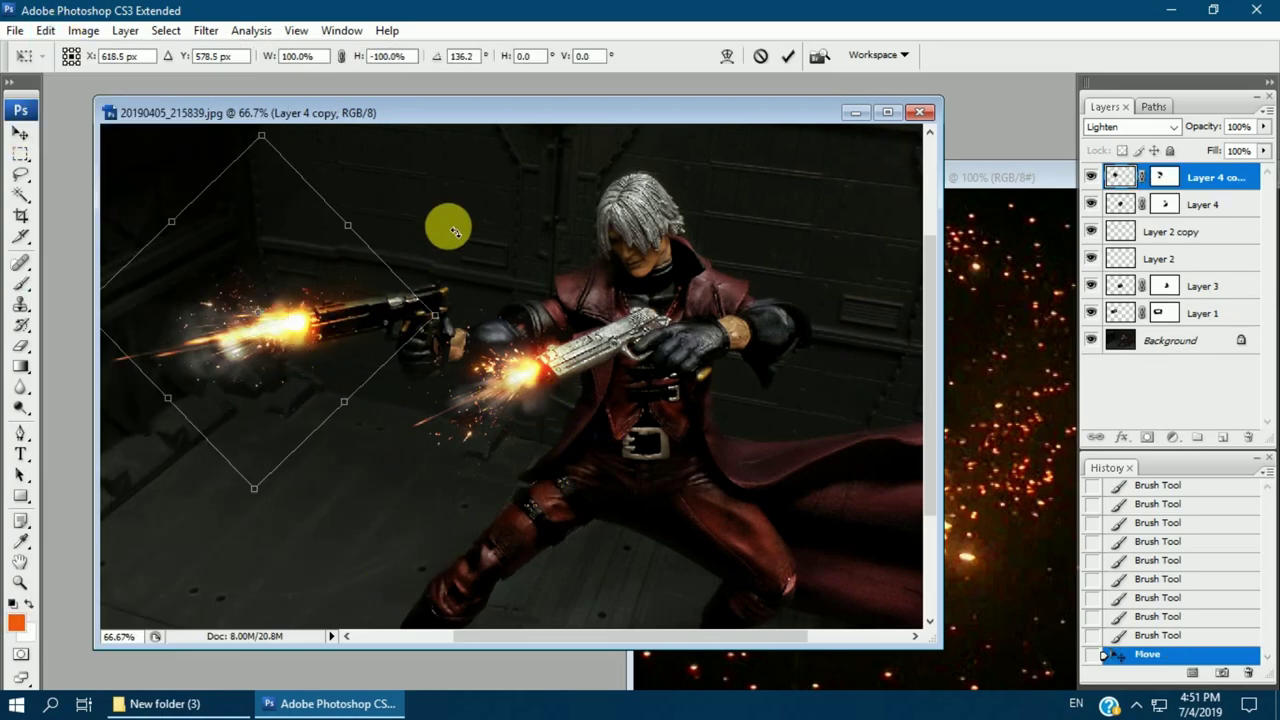
pyautogui.press('Return')
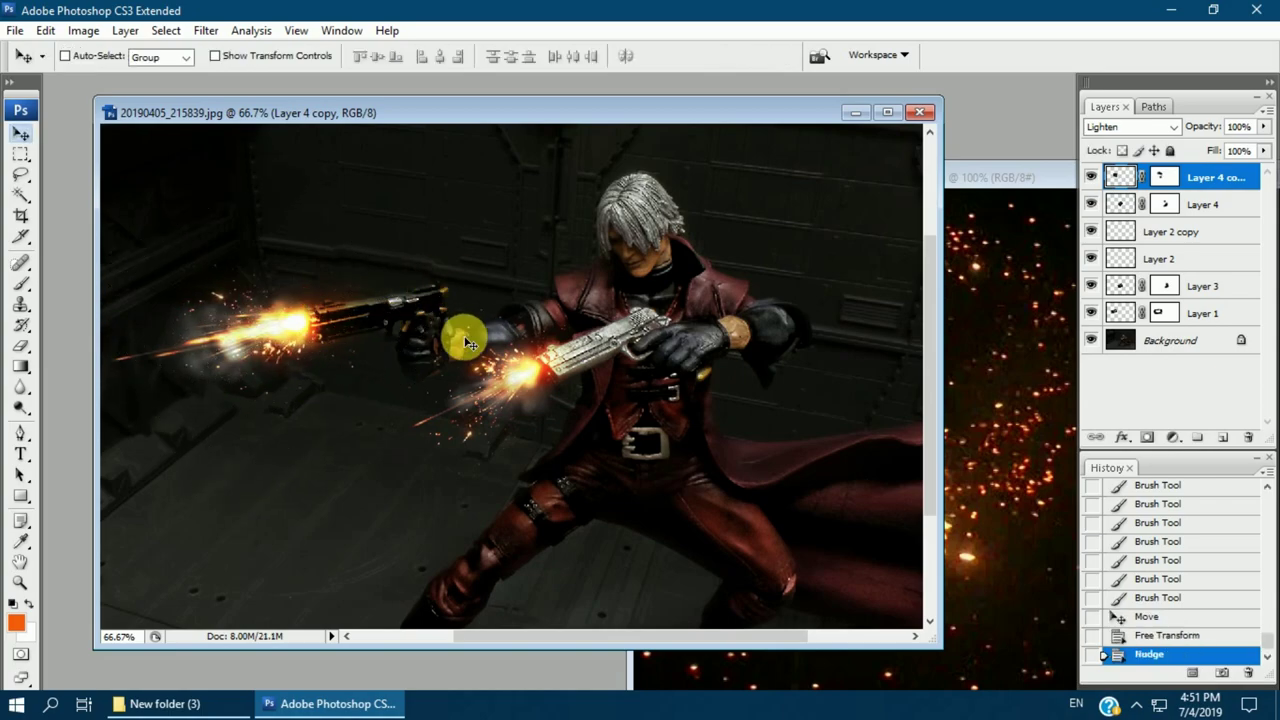
pyautogui.hotkey('ctrl', '-')
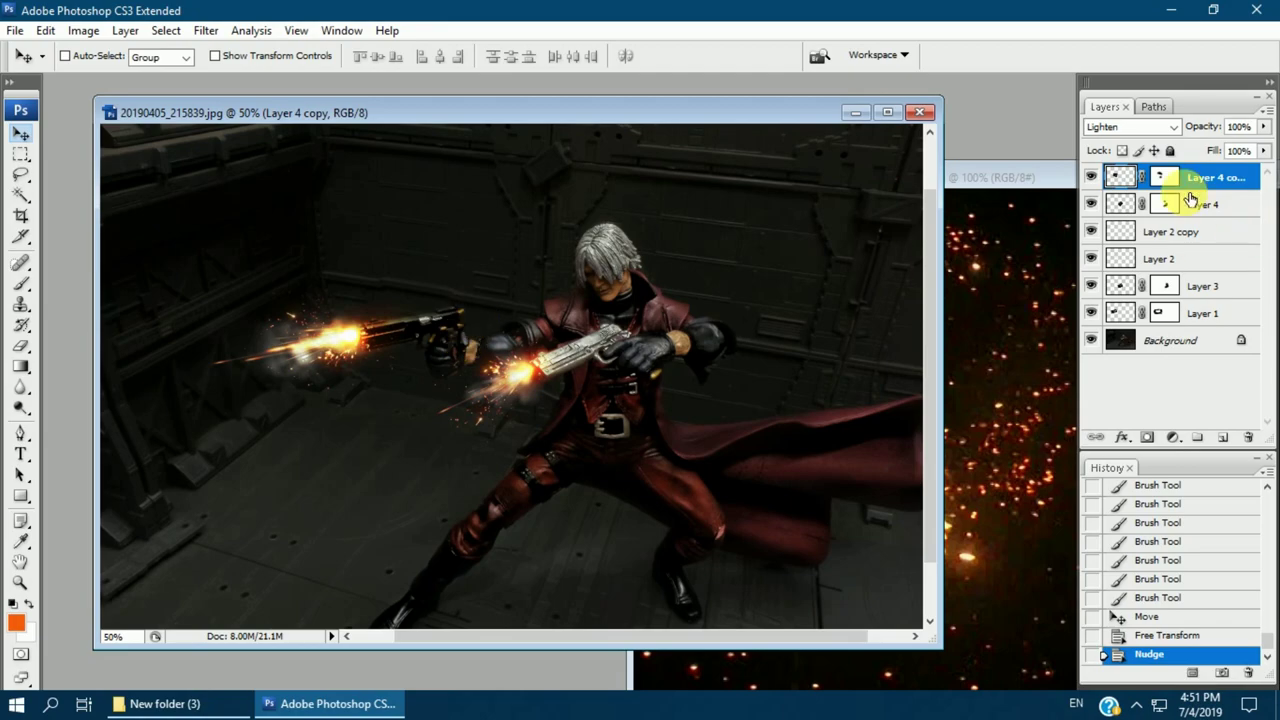
# Shrink the original Layer 4 sparks to 86.5%
pyautogui.click(1190, 200)
pyautogui.hotkey('ctrl', 't')
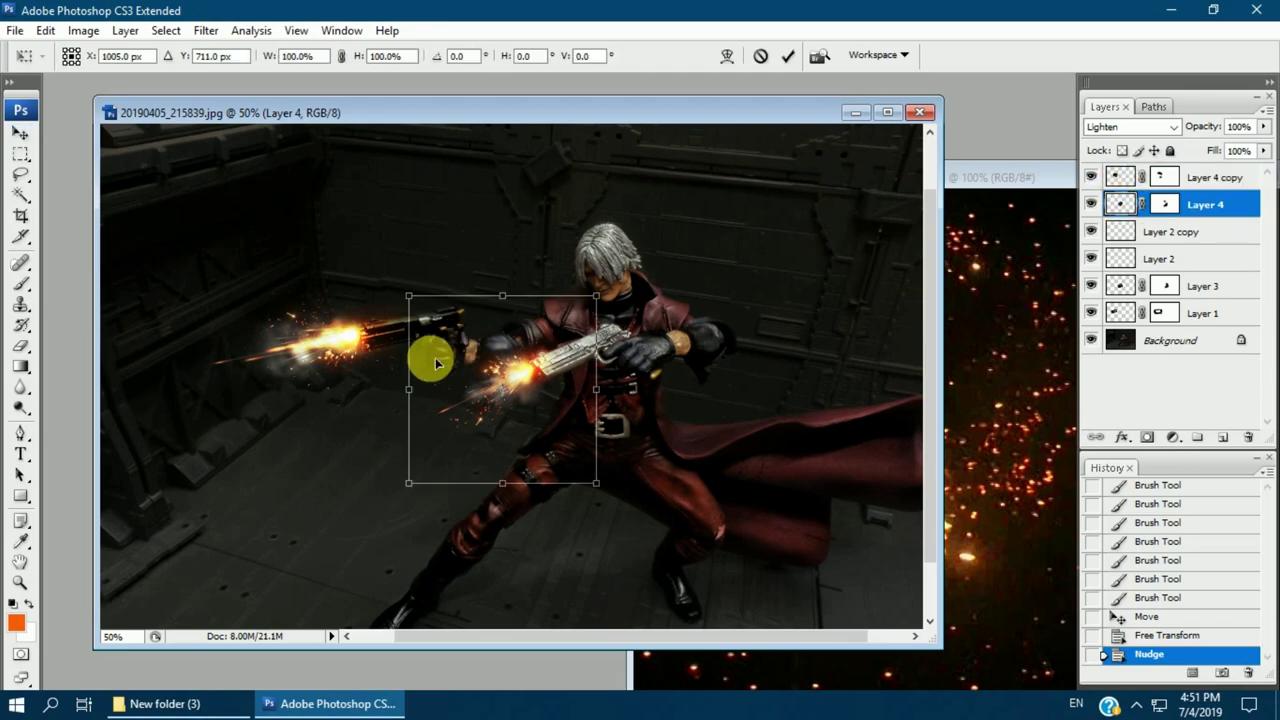
pyautogui.moveTo(423, 300); pyautogui.dragTo(428, 308)
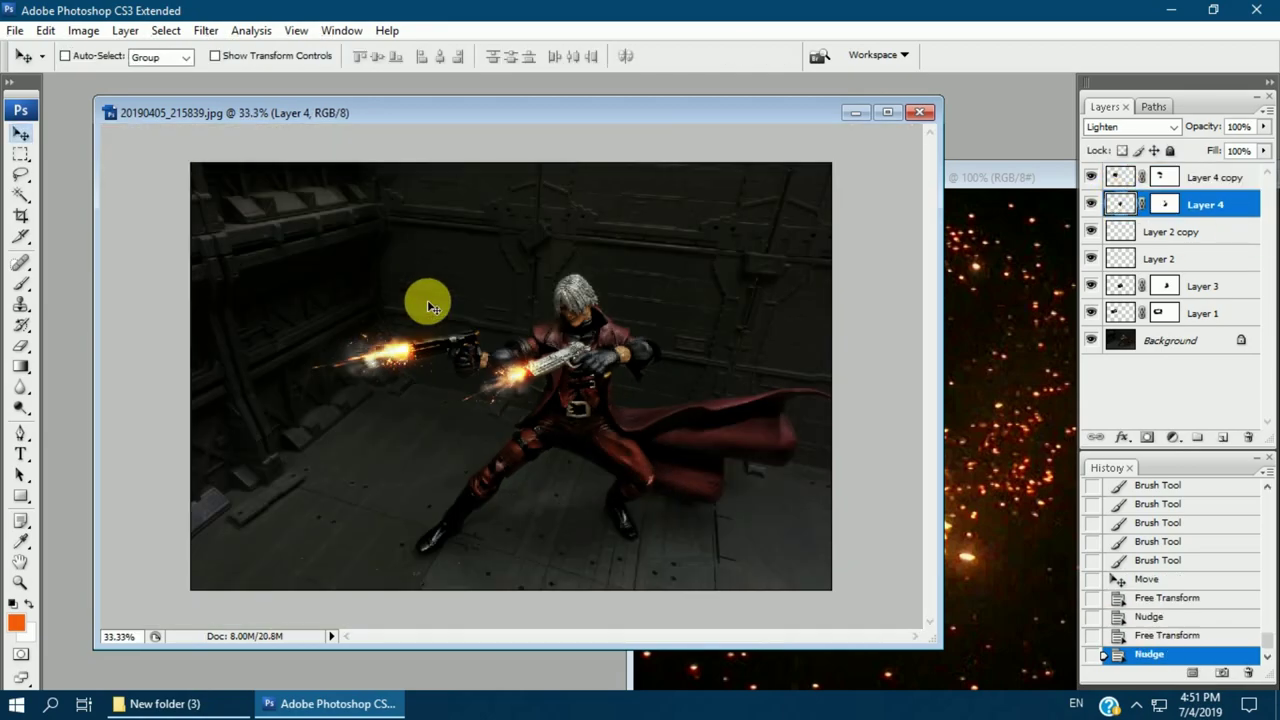
pyautogui.hotkey('ctrl', '-')
# Close the fire-wheel image and bring the fire_spark image into the photo
pyautogui.click(995, 314)
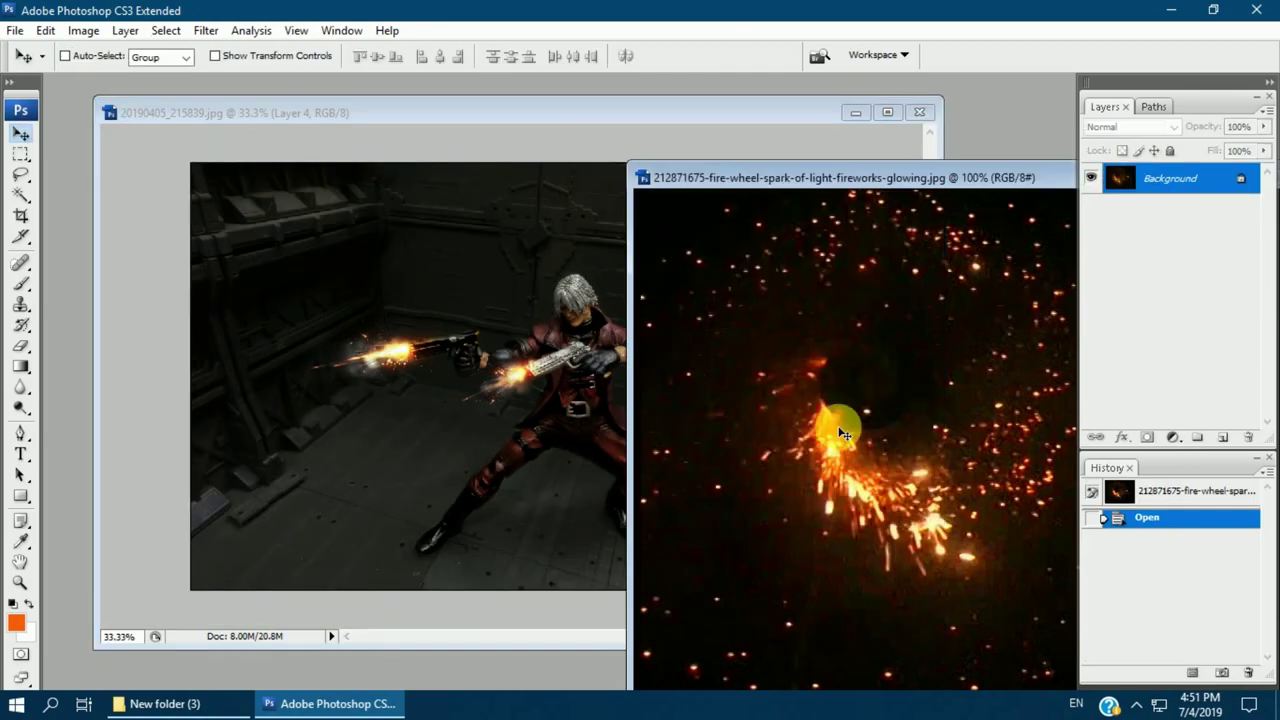
pyautogui.hotkey('ctrl', 'w')
pyautogui.click(165, 704)
pyautogui.moveTo(138, 500)
pyautogui.mouseDown()
pyautogui.moveTo(316, 706)
pyautogui.moveTo(1023, 389)
pyautogui.mouseUp()
pyautogui.click(734, 354)
pyautogui.moveTo(337, 114); pyautogui.dragTo(790, 155)
pyautogui.click(580, 310)
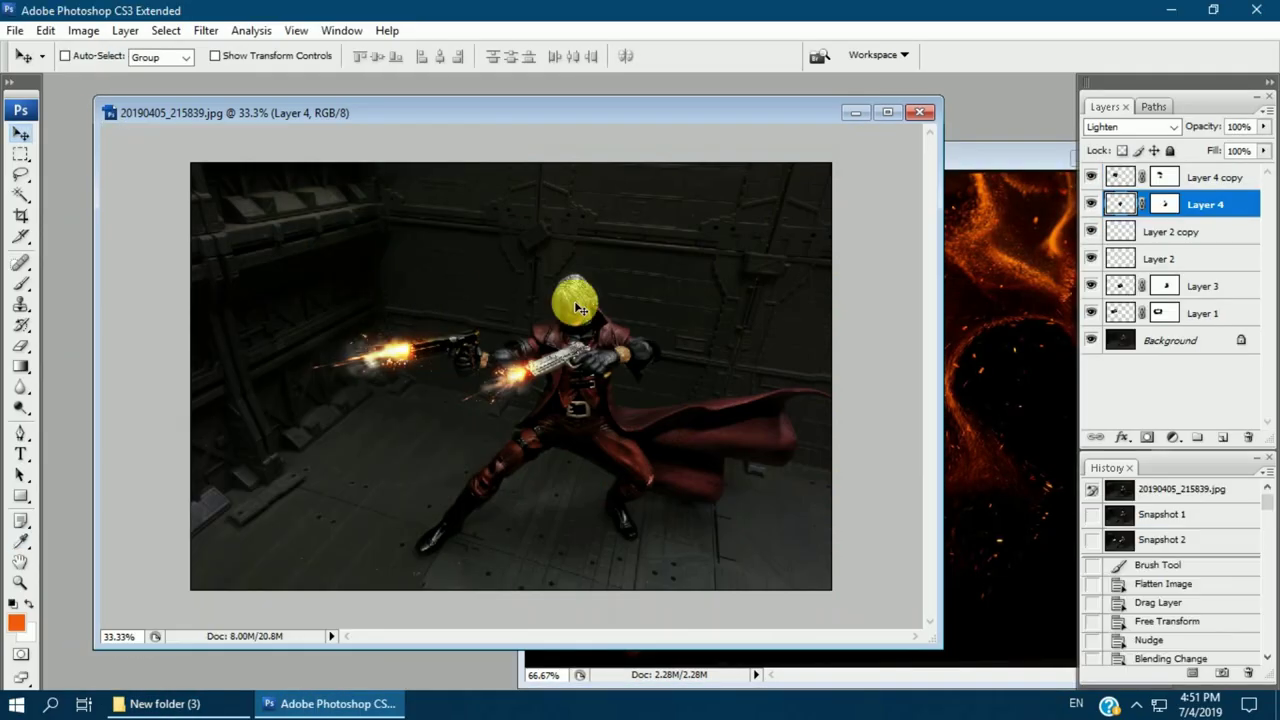
pyautogui.click(966, 268)
pyautogui.moveTo(966, 268); pyautogui.dragTo(545, 305)
# Rotate the fire layer 180°, scale it to fill the canvas, and blend with Screen
pyautogui.hotkey('ctrl', 't')
pyautogui.moveTo(677, 163); pyautogui.dragTo(330, 572)
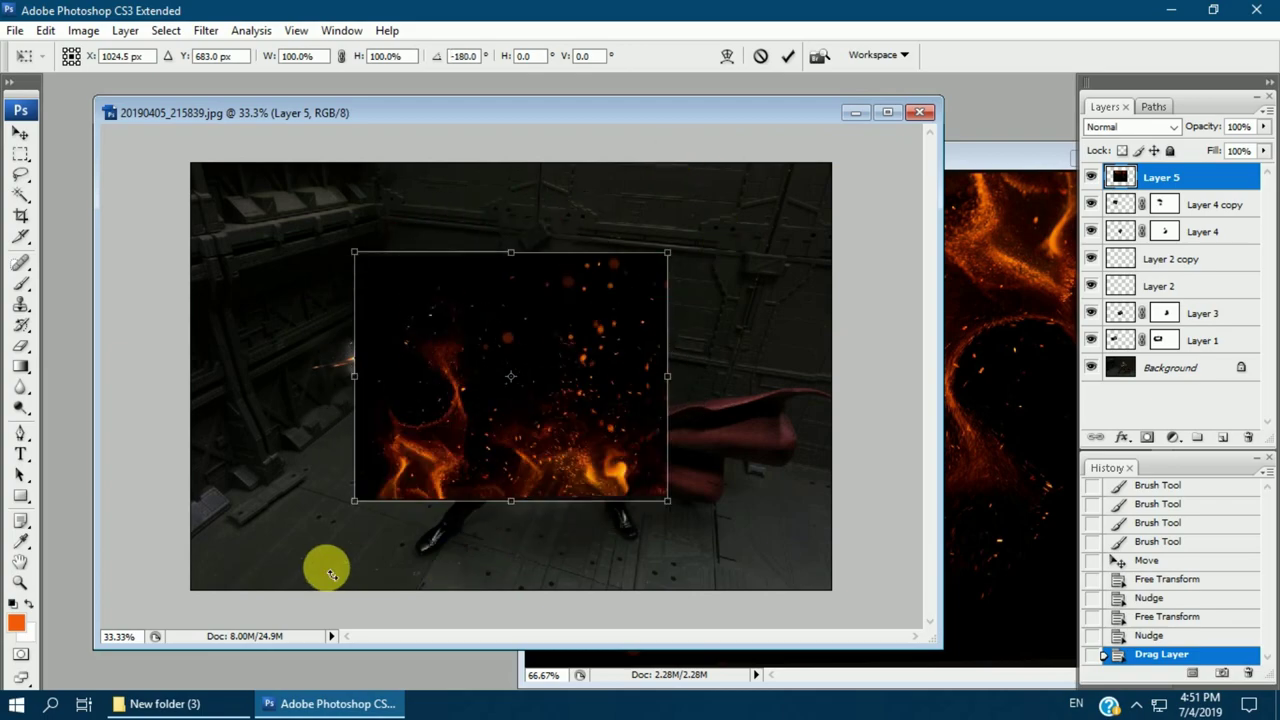
pyautogui.moveTo(667, 252); pyautogui.dragTo(866, 177)
pyautogui.press('Return')
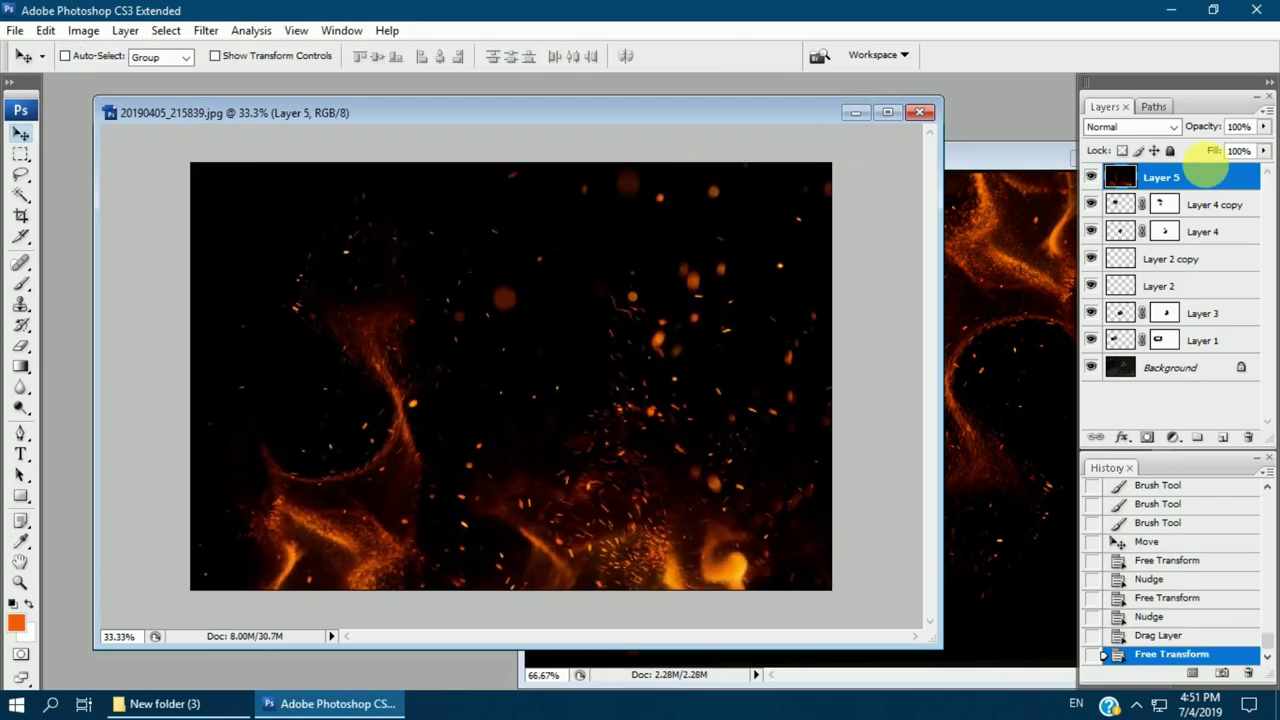
pyautogui.click(1130, 127)
pyautogui.click(1115, 200)
pyautogui.press('Down')
pyautogui.press('Down')
pyautogui.press('Down')
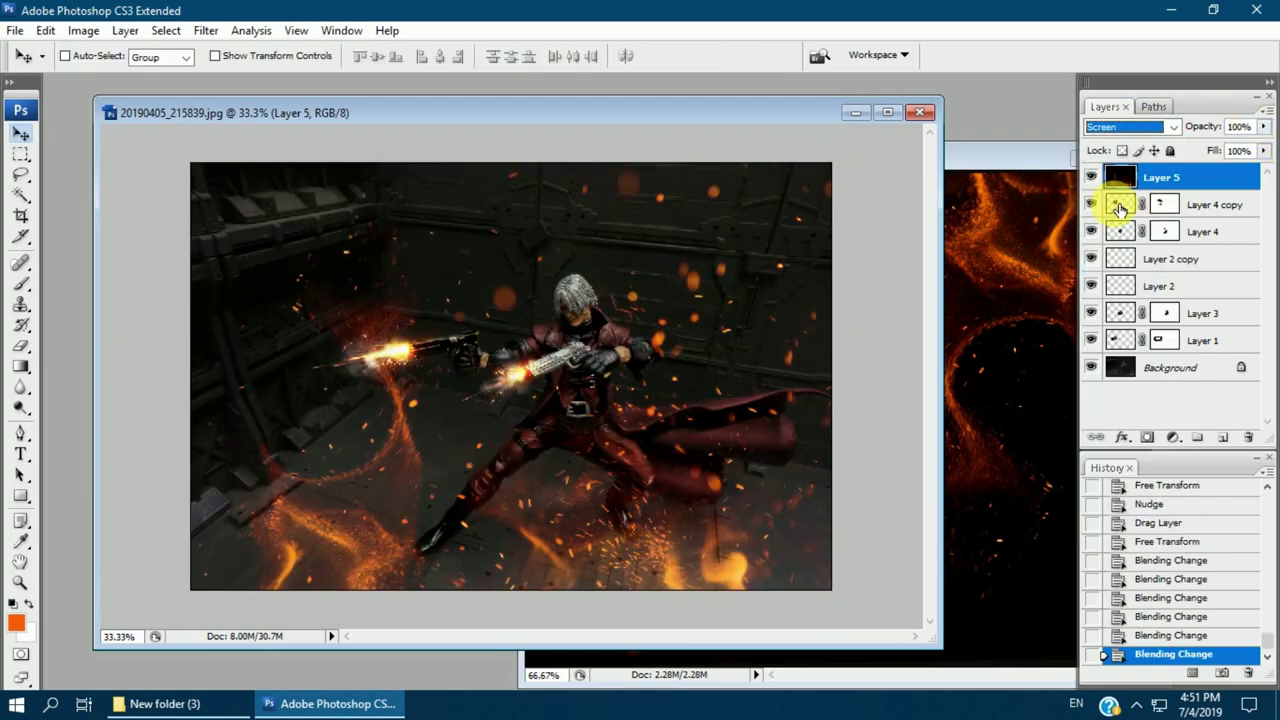
pyautogui.press('Up')
pyautogui.press('Down')
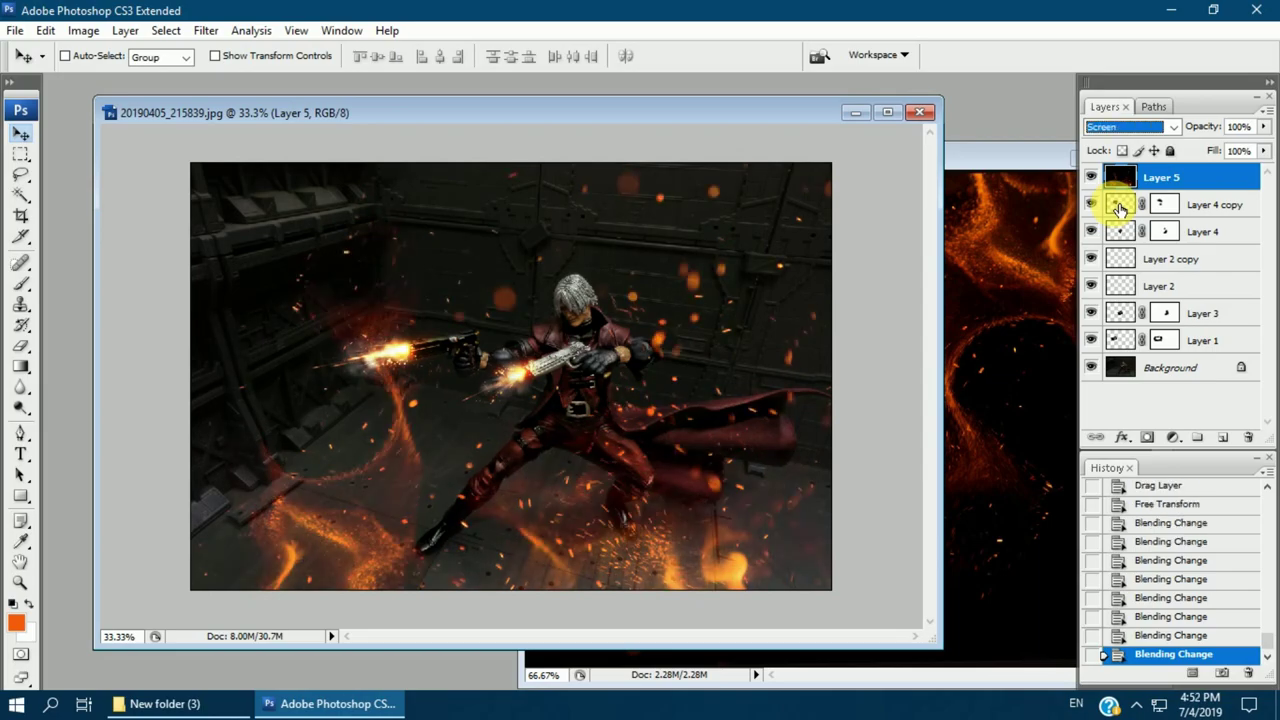
pyautogui.moveTo(486, 420)
pyautogui.mouseDown()
pyautogui.moveTo(531, 490)
pyautogui.moveTo(450, 387)
pyautogui.mouseUp()
# Flip the fire layer horizontally and nudge it up and right
pyautogui.hotkey('ctrl', 't')
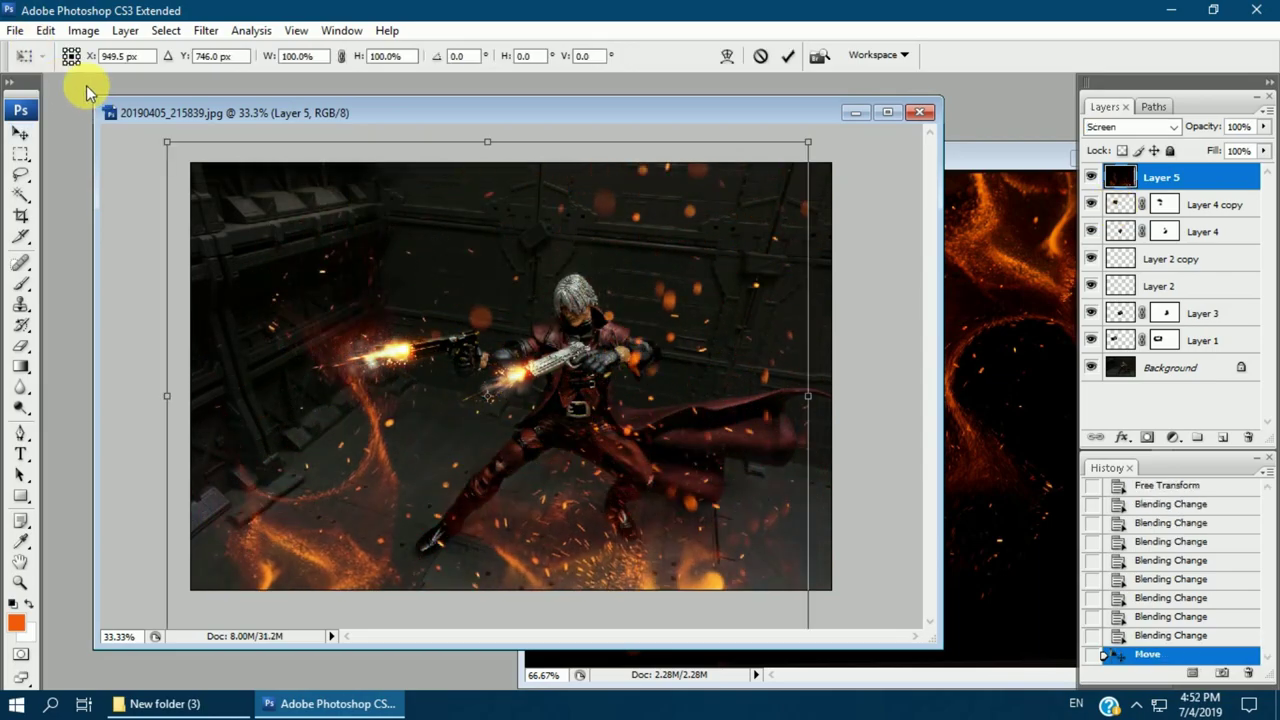
pyautogui.click(45, 30)
pyautogui.click(337, 564)
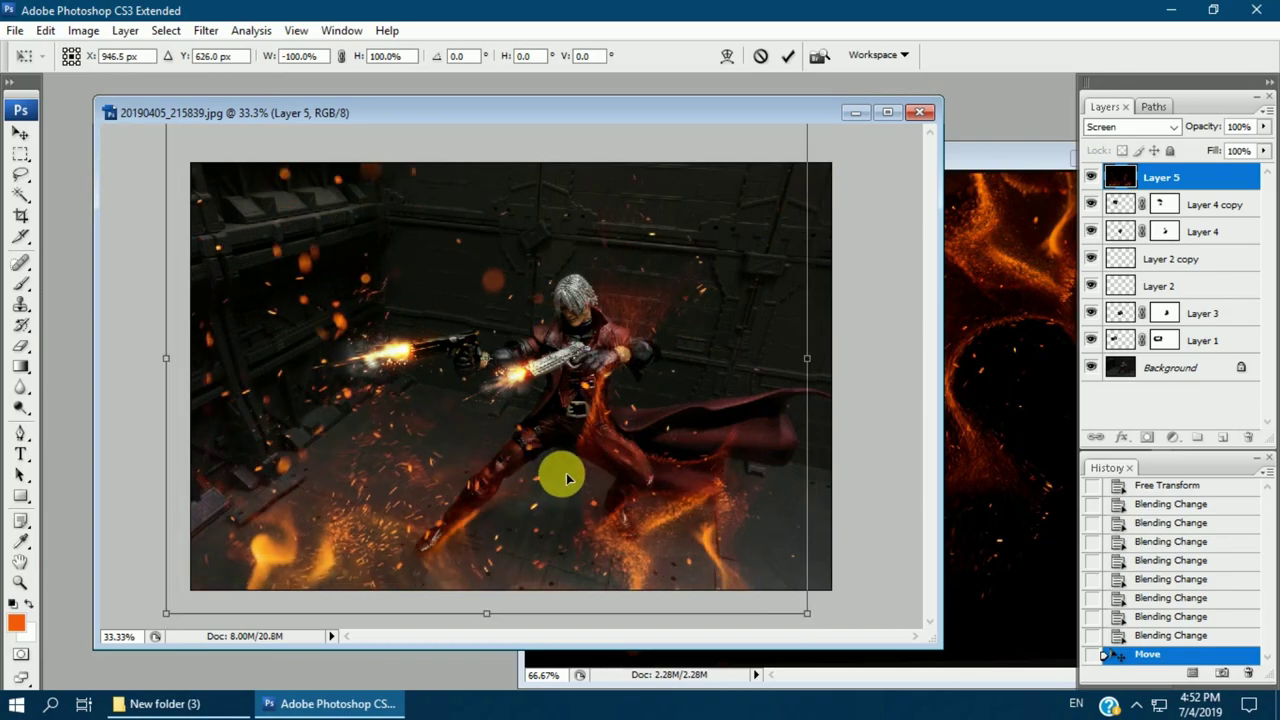
pyautogui.hotkey('shift', 'Up')
pyautogui.hotkey('shift', 'Up')
pyautogui.hotkey('shift', 'Up')
pyautogui.hotkey('shift', 'Right')
pyautogui.press('Right')
pyautogui.press('Right')
pyautogui.press('Right')
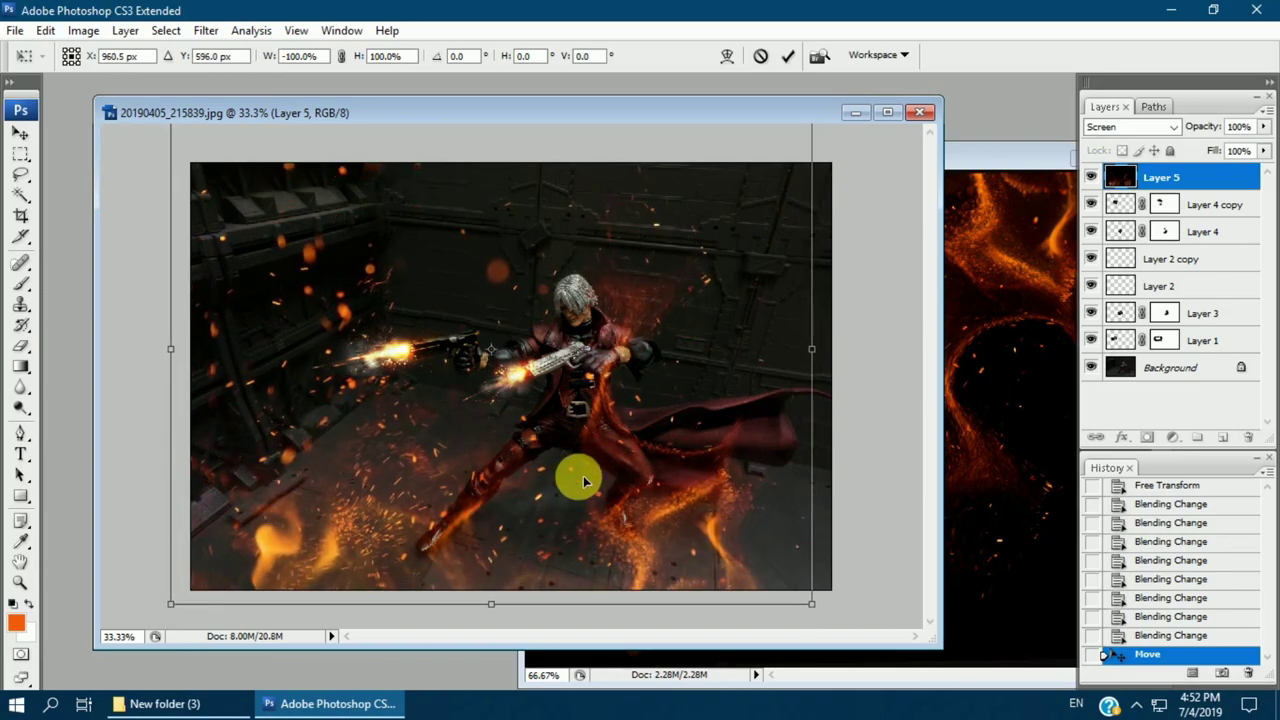
# Scale the fire overlay to about 86.7% and nudge it up slightly
pyautogui.hotkey('ctrl', '-')
pyautogui.moveTo(745, 196); pyautogui.dragTo(700, 214)
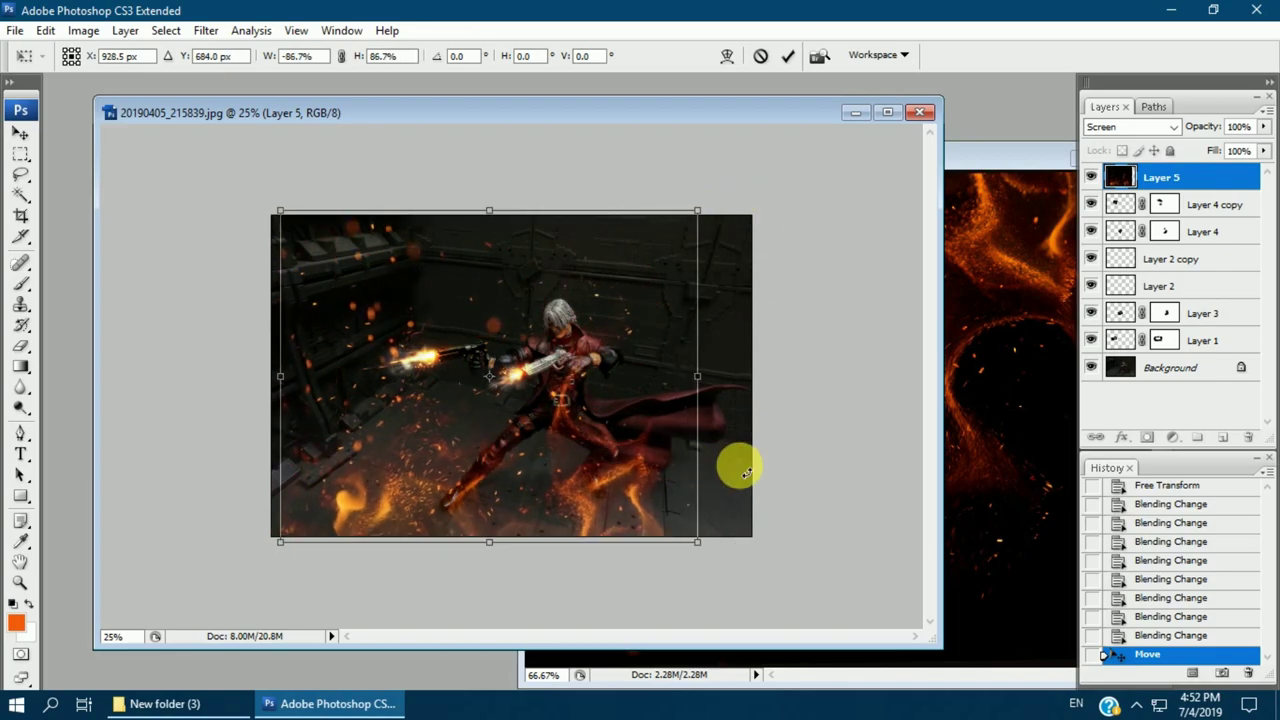
pyautogui.press('Return')
pyautogui.hotkey('ctrl', '+')
pyautogui.press('Up')
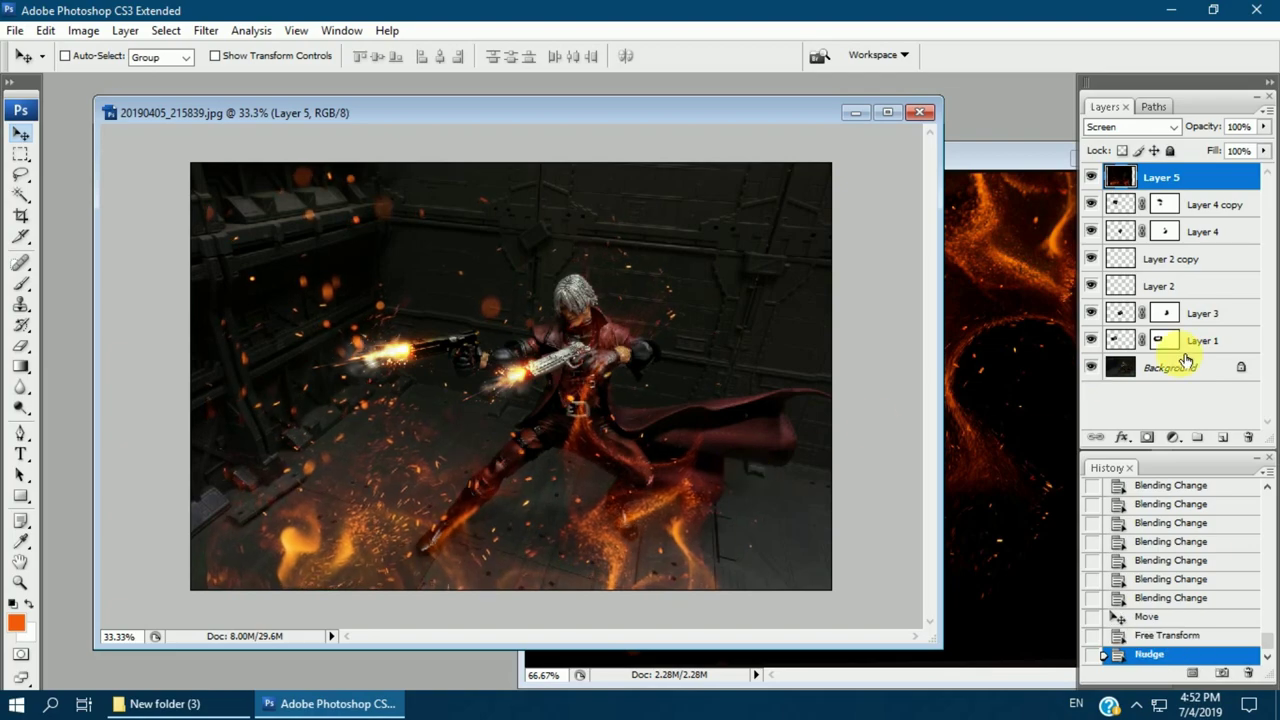
# Add a layer mask to Layer 5 and paint out the fire over the gunman with a large black brush
pyautogui.click(1147, 437)
pyautogui.click(20, 283)
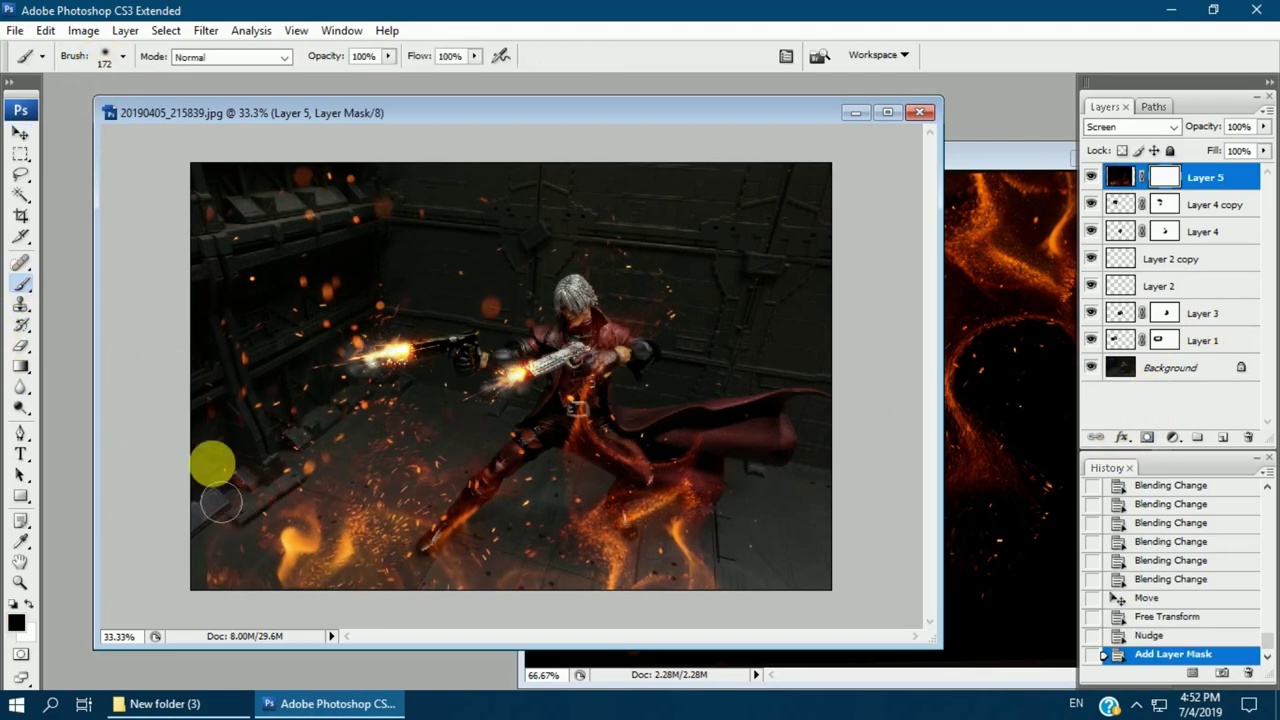
pyautogui.click(123, 56)
pyautogui.click(215, 577)
pyautogui.click(171, 557)
pyautogui.click(594, 372)
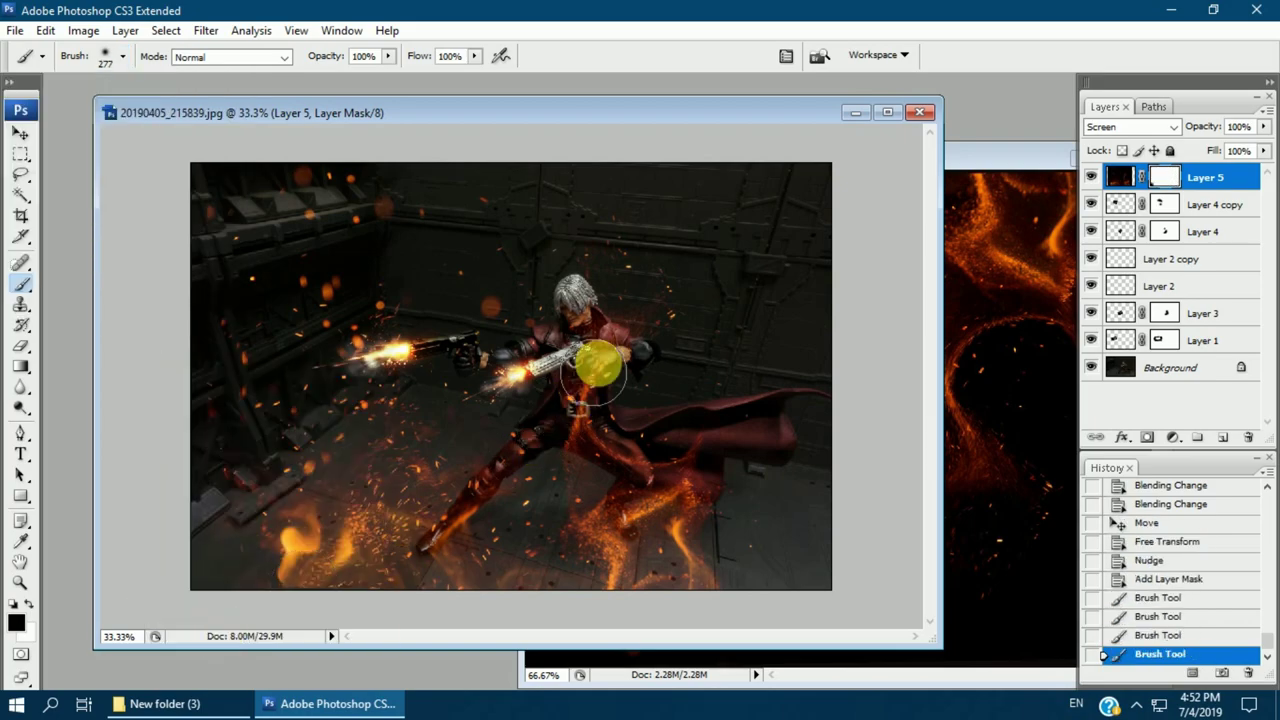
pyautogui.click(591, 400)
pyautogui.click(667, 418)
pyautogui.click(555, 462)
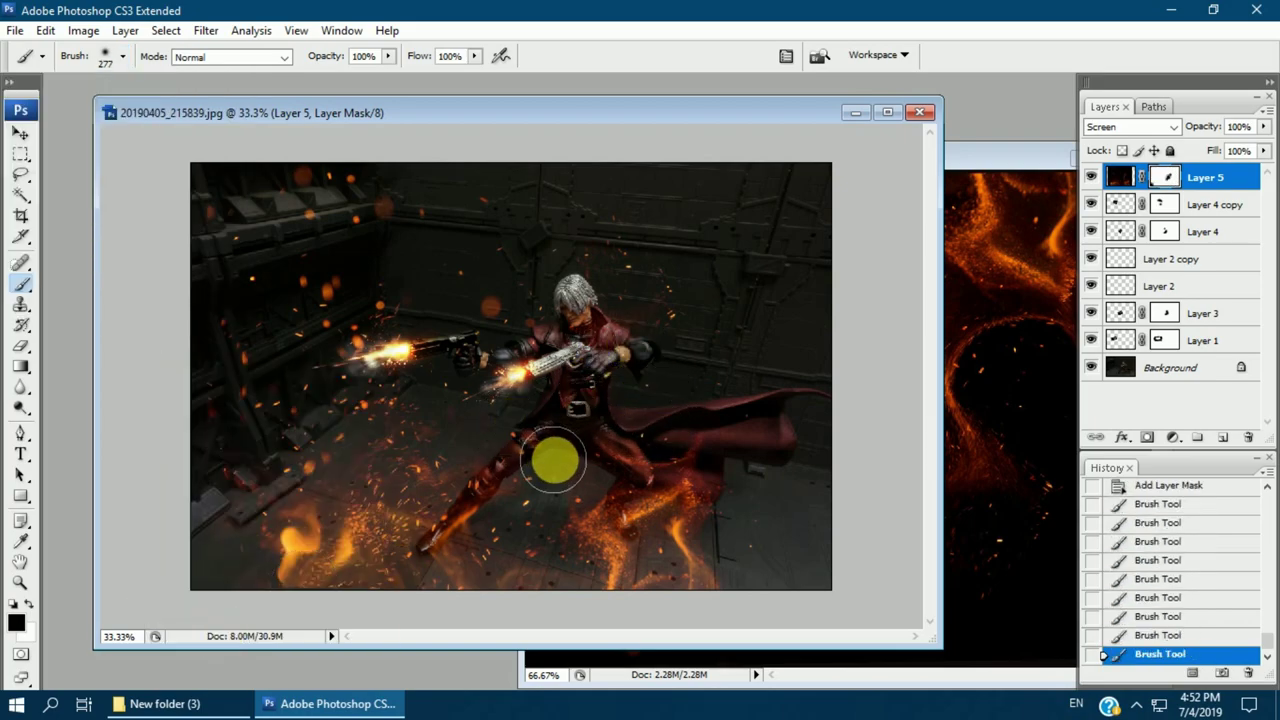
pyautogui.click(577, 451)
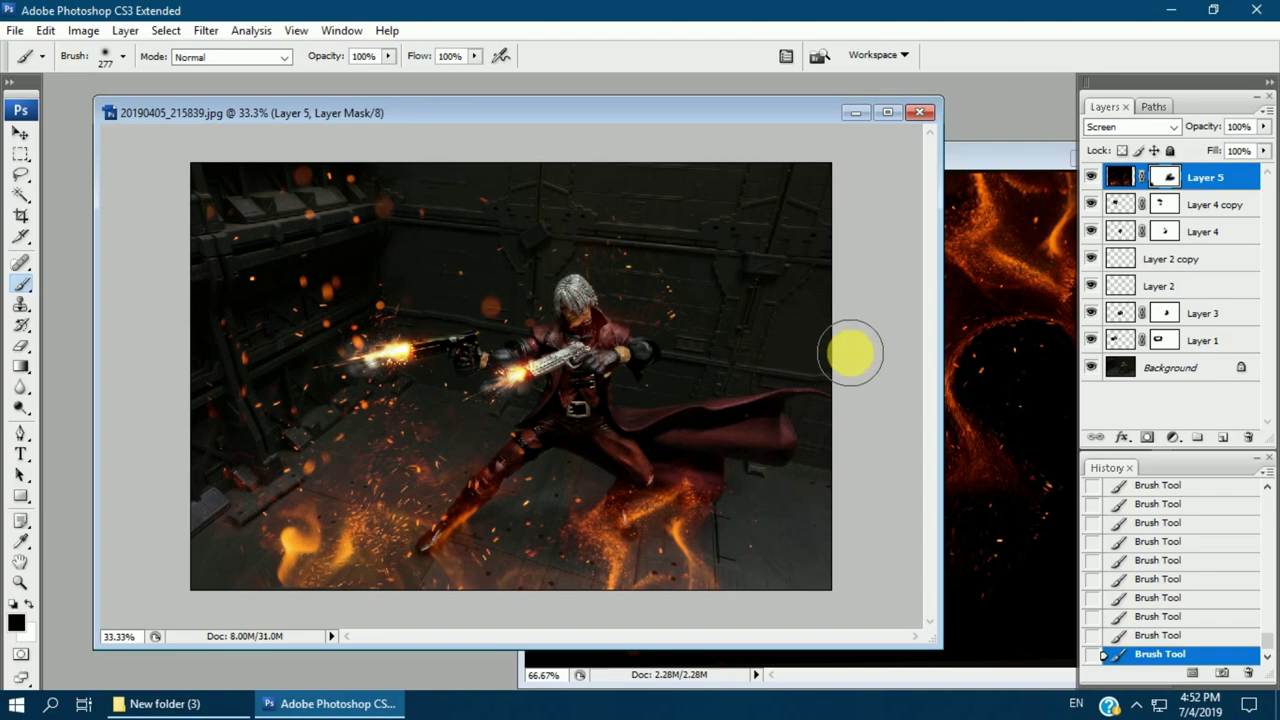
pyautogui.click(582, 349)
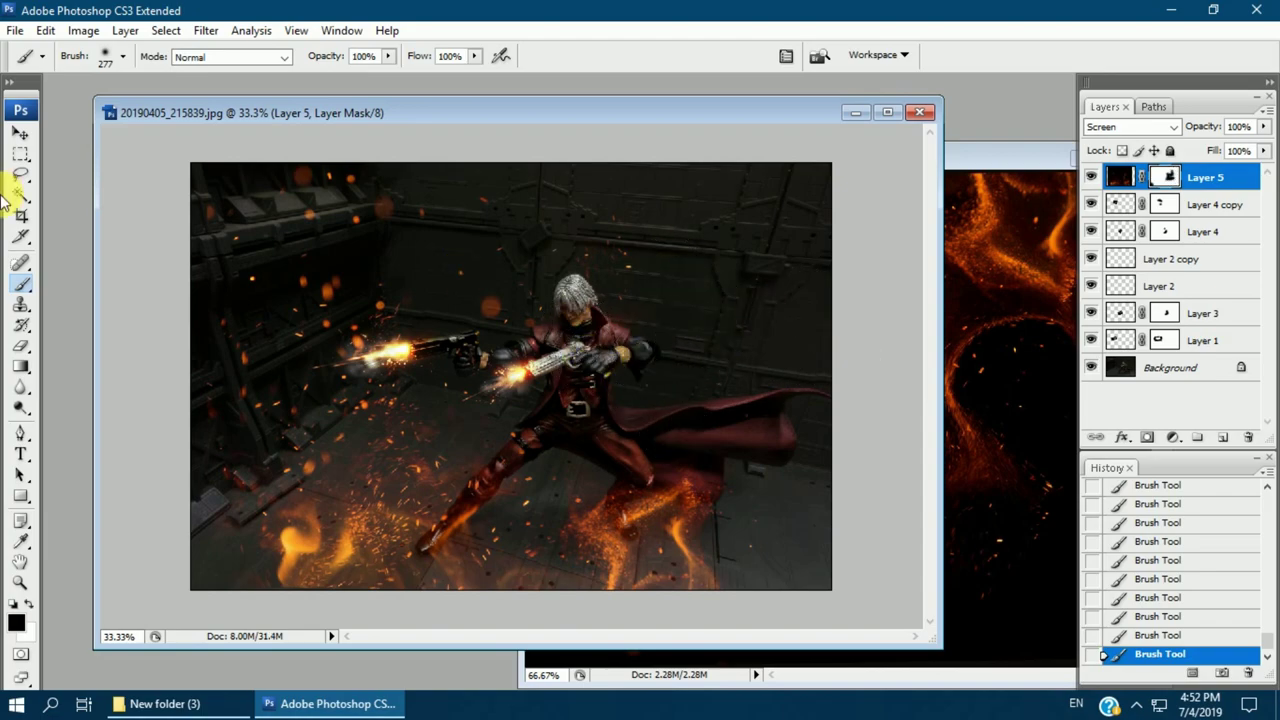
# Check the masking up close and switch the fire layer to Lighten blending
pyautogui.click(20, 134)
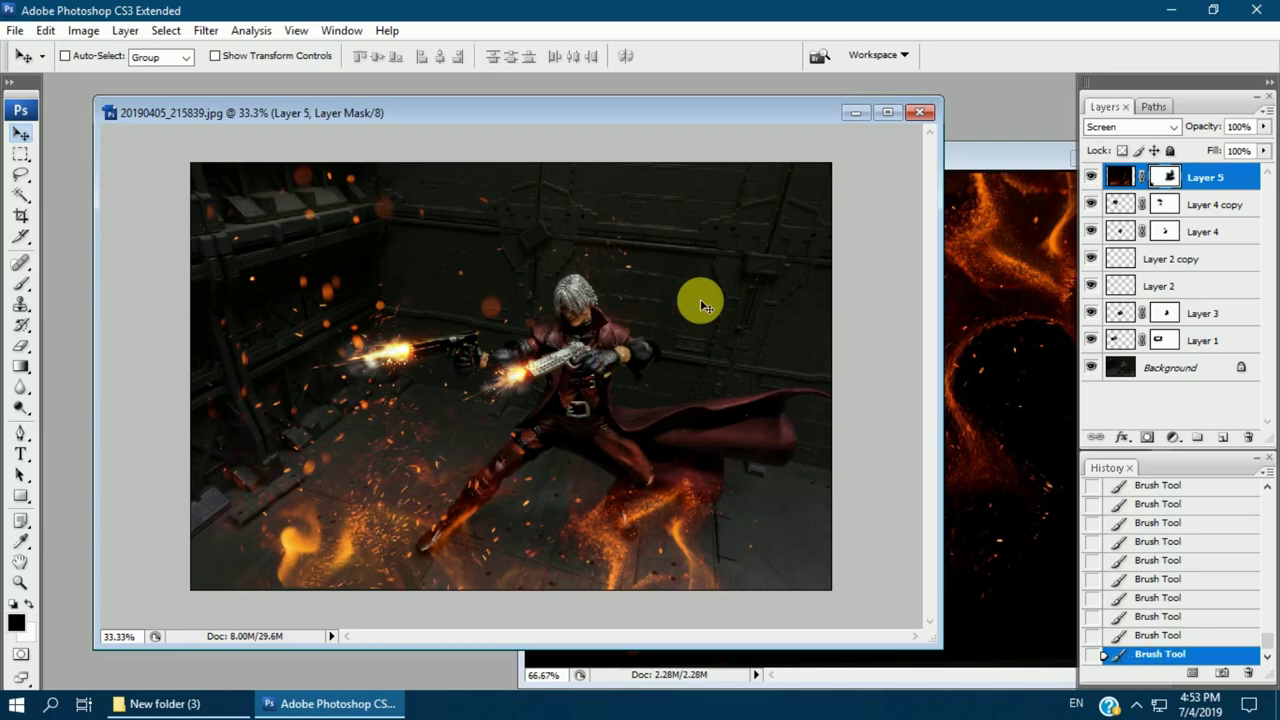
pyautogui.hotkey('ctrl', '+')
pyautogui.hotkey('ctrl', '-')
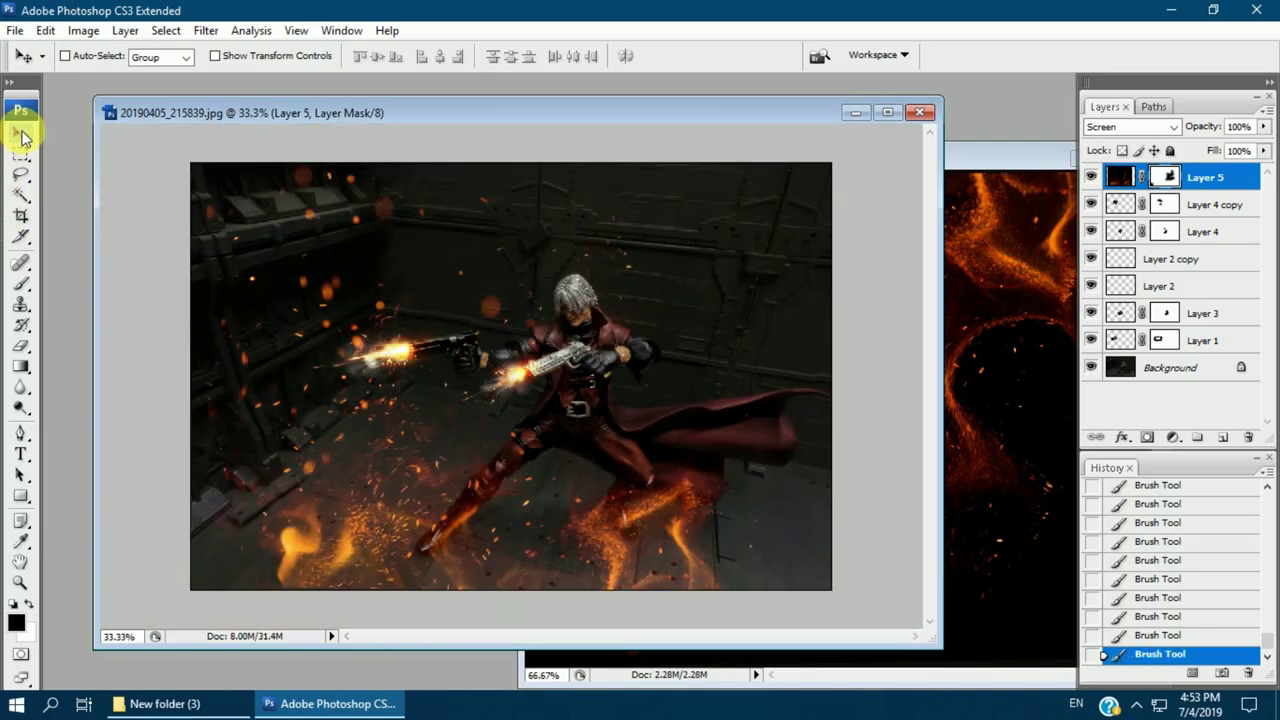
pyautogui.click(1131, 127)
pyautogui.click(1119, 201)
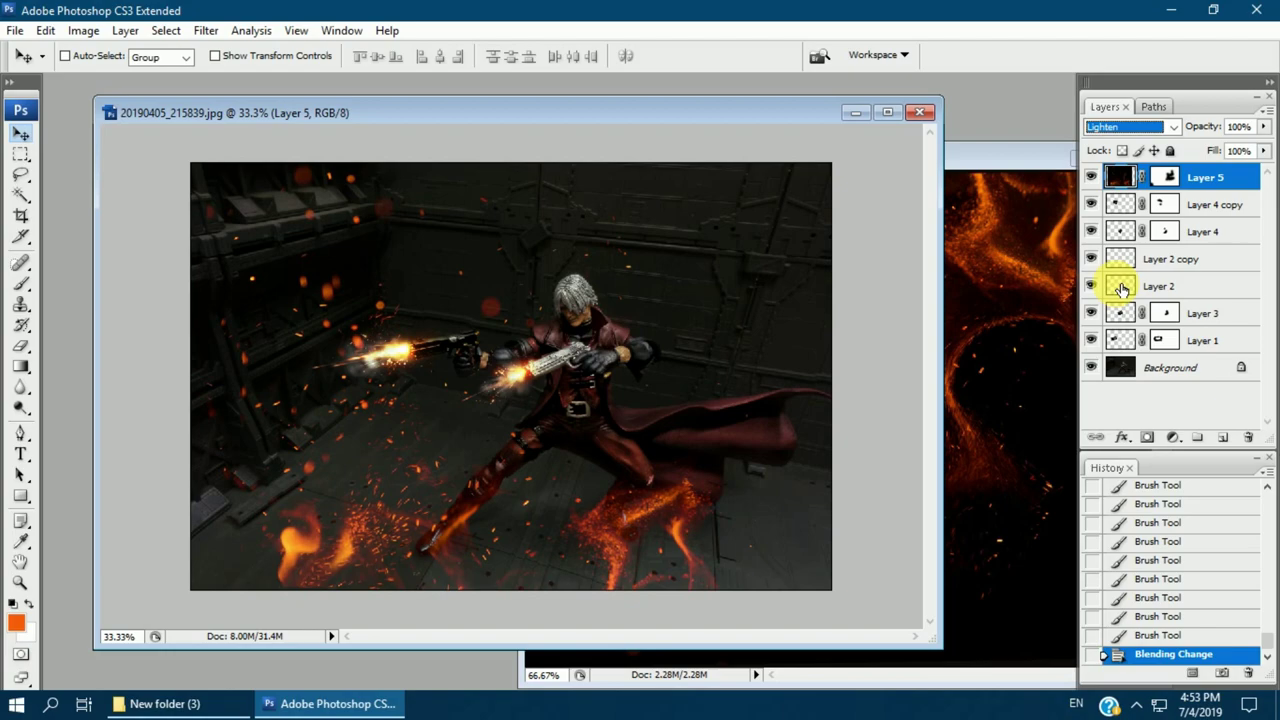
# Return the fire layer to Screen blending, trying then cancelling a brightness change
pyautogui.hotkey('shift', 'alt', 's')
pyautogui.press('Up')
pyautogui.press('Down')
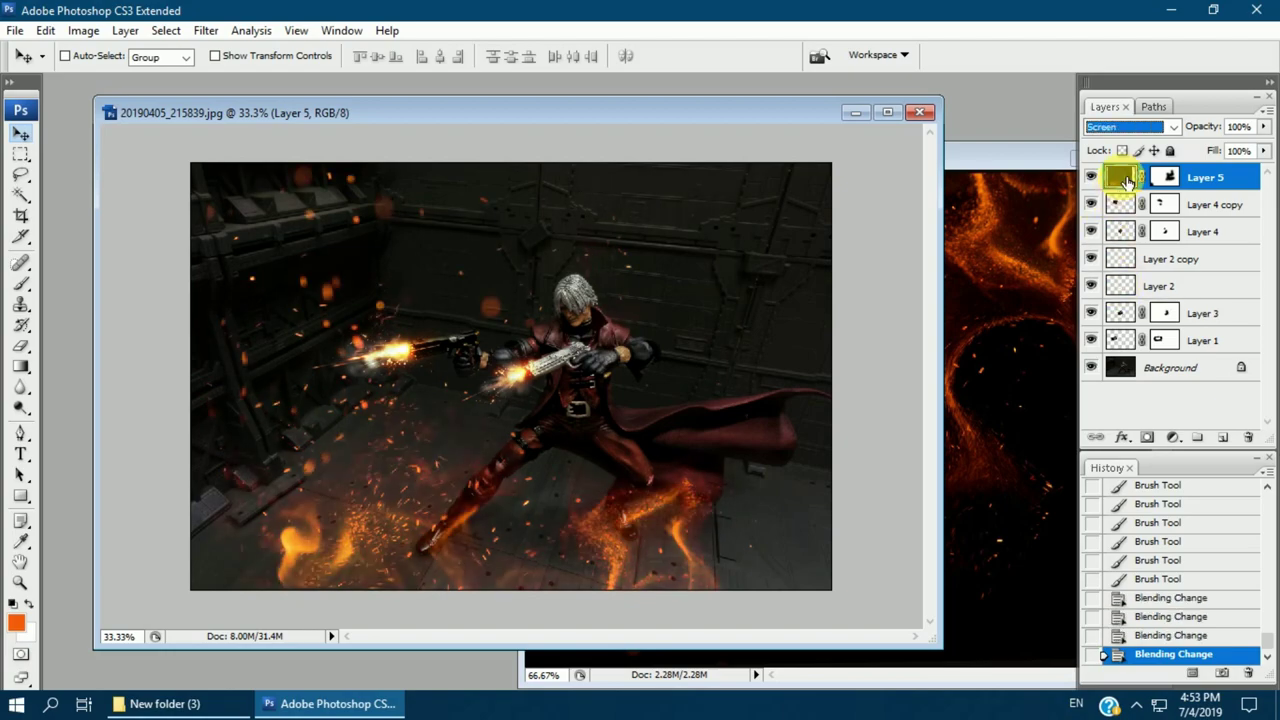
pyautogui.click(91, 35)
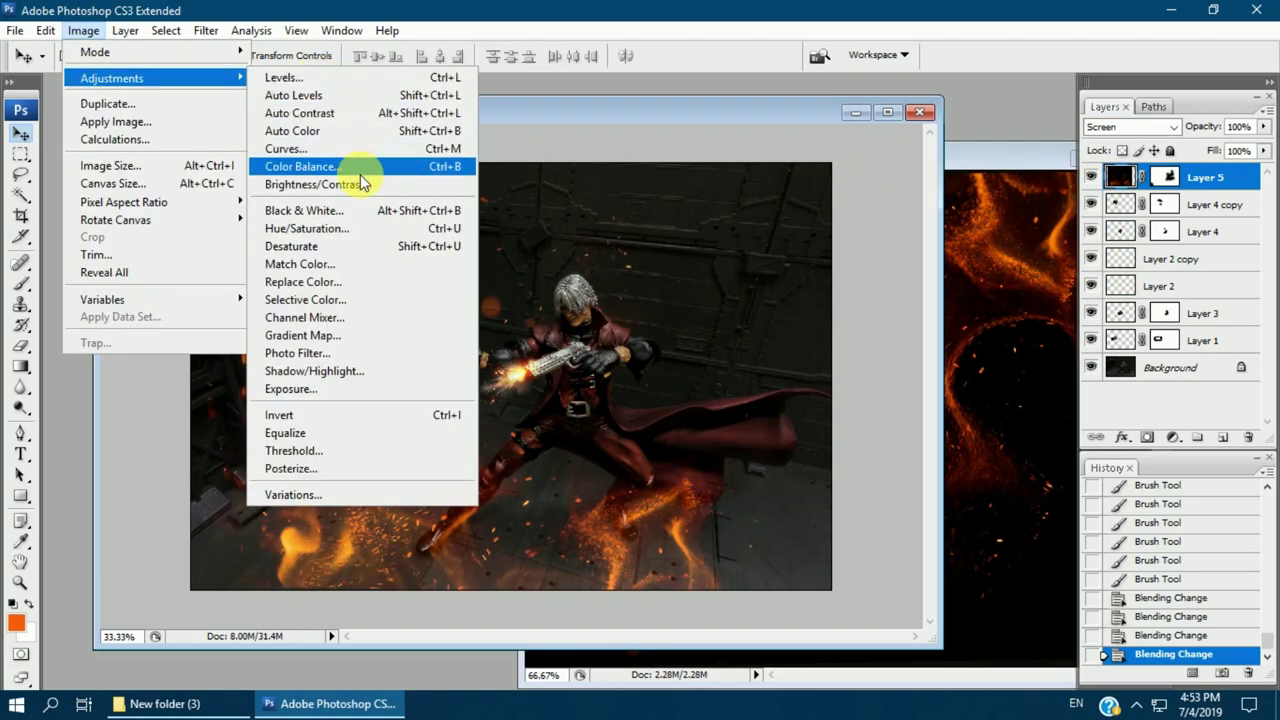
pyautogui.click(400, 184)
pyautogui.moveTo(849, 178)
pyautogui.mouseDown()
pyautogui.moveTo(860, 182)
pyautogui.moveTo(843, 179)
pyautogui.mouseUp()
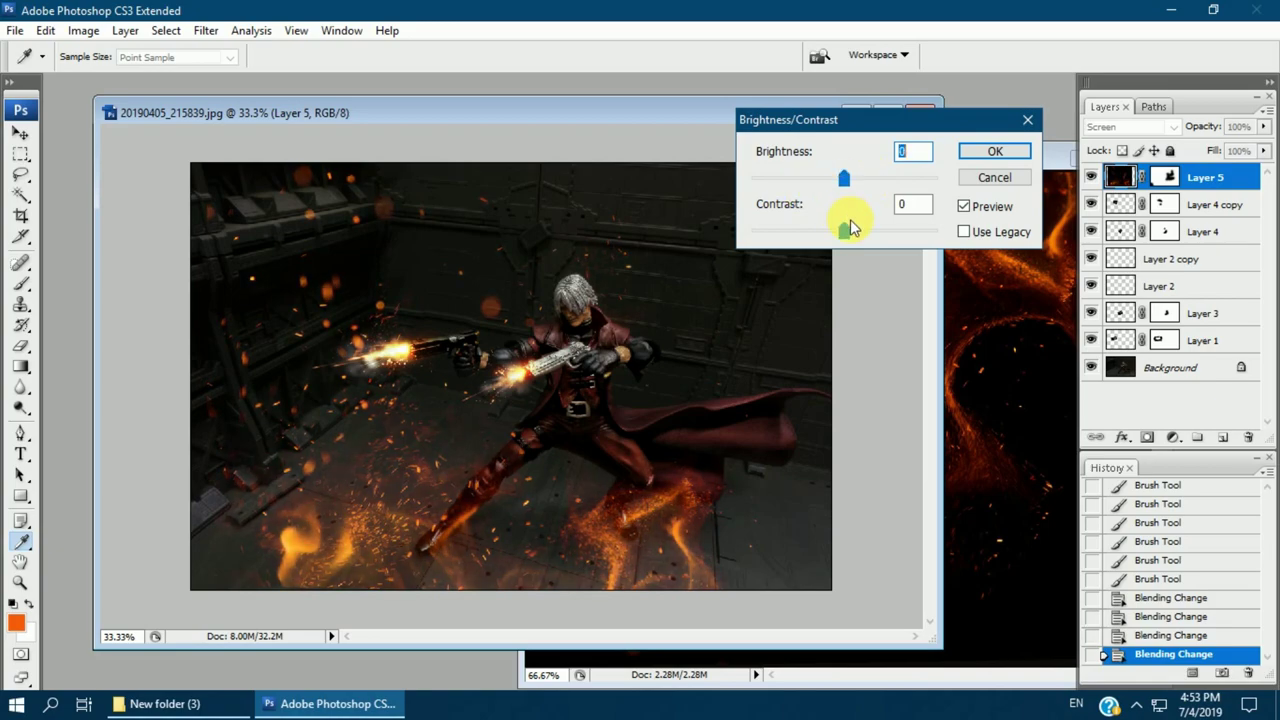
pyautogui.click(845, 230)
pyautogui.click(993, 180)
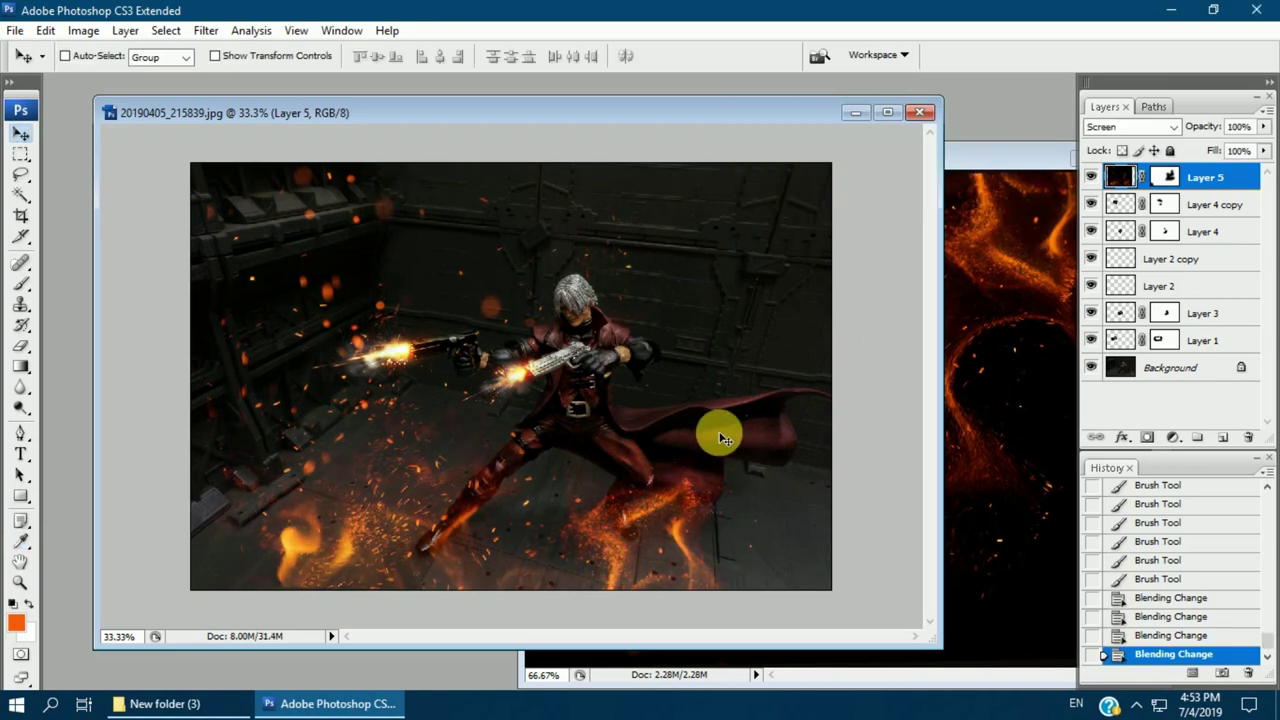
# Enlarge the fire overlay to about 110.4% and nudge it right and down
pyautogui.hotkey('ctrl', 't')
pyautogui.moveTo(194, 599); pyautogui.dragTo(194, 604)
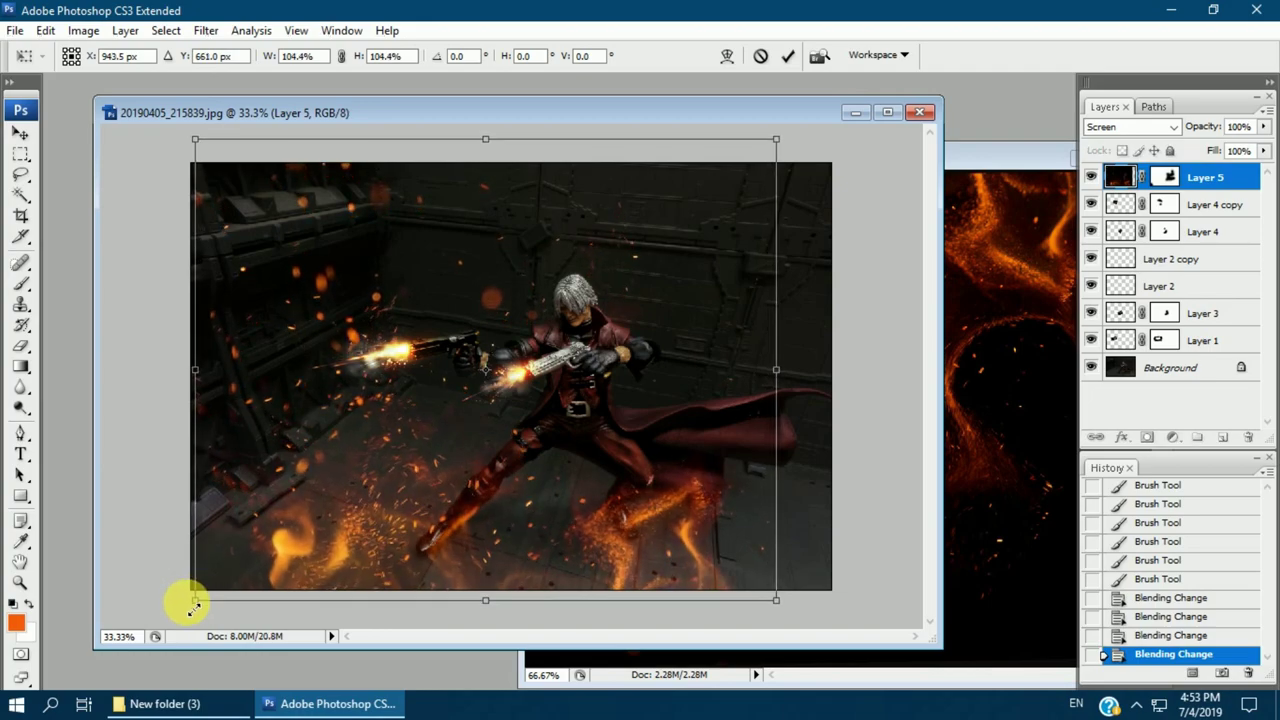
pyautogui.press('Return')
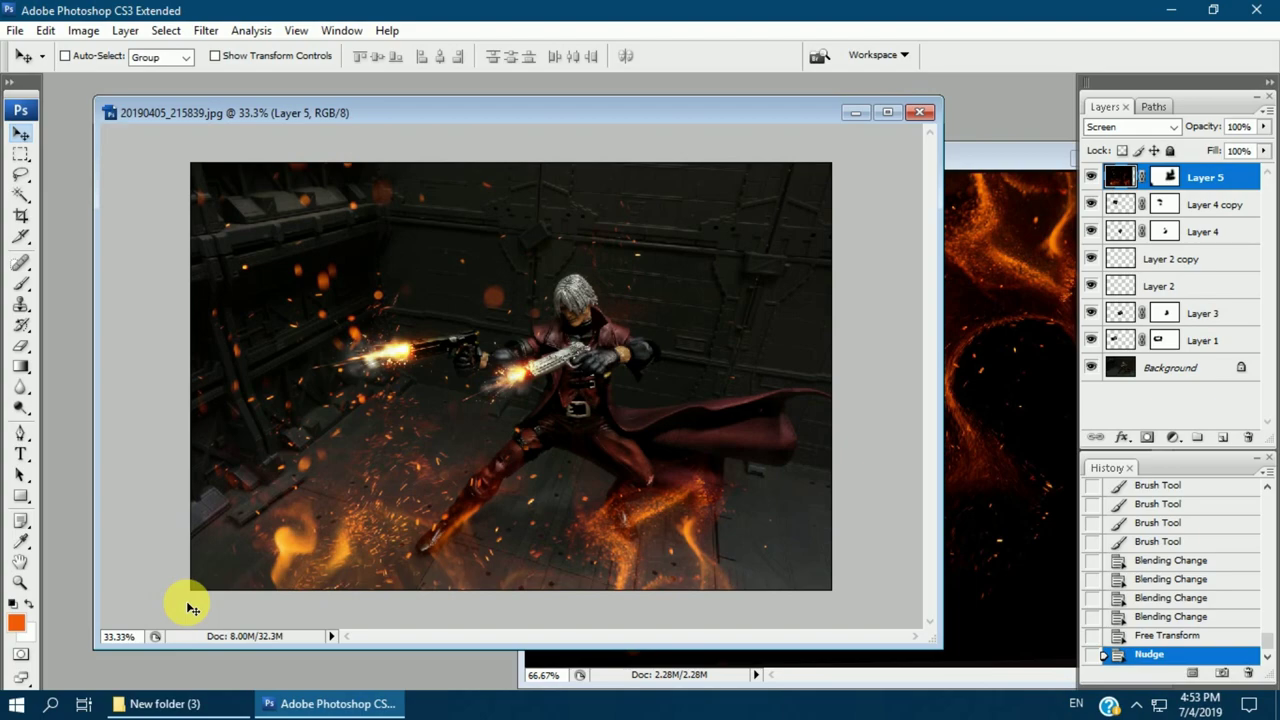
pyautogui.hotkey('ctrl', 't')
pyautogui.moveTo(780, 129); pyautogui.dragTo(810, 128)
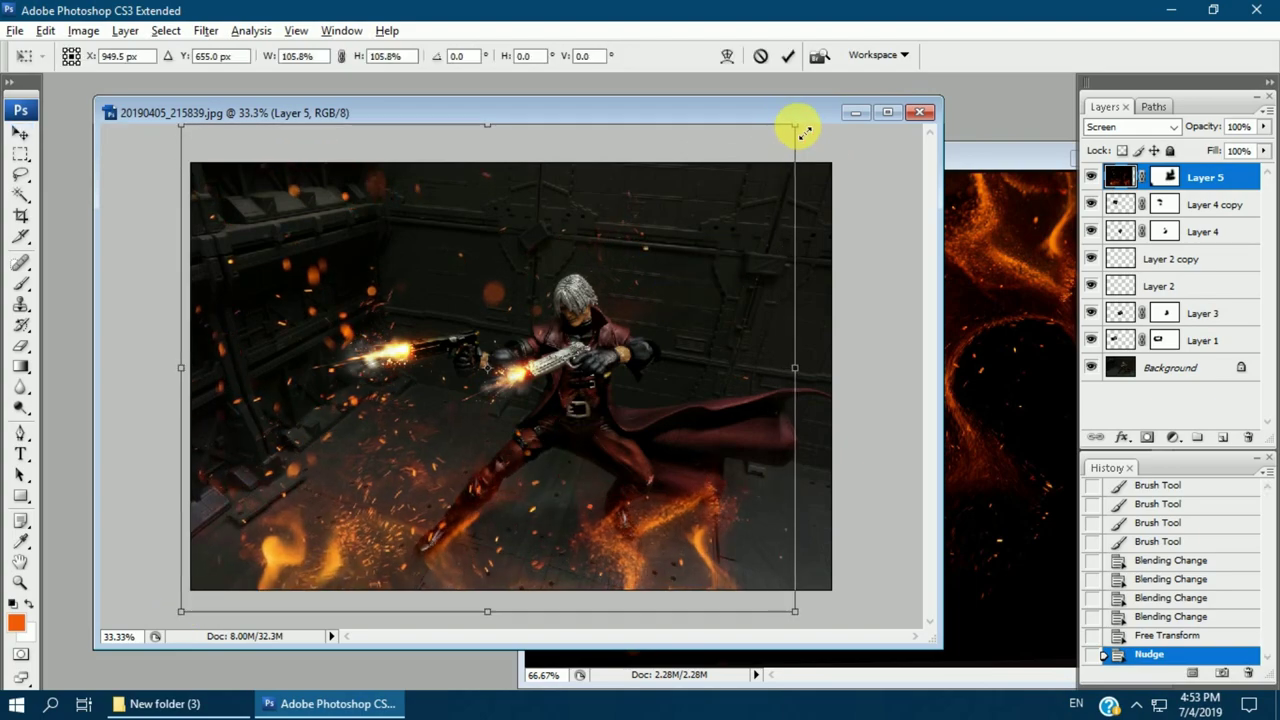
pyautogui.moveTo(737, 391); pyautogui.dragTo(744, 381)
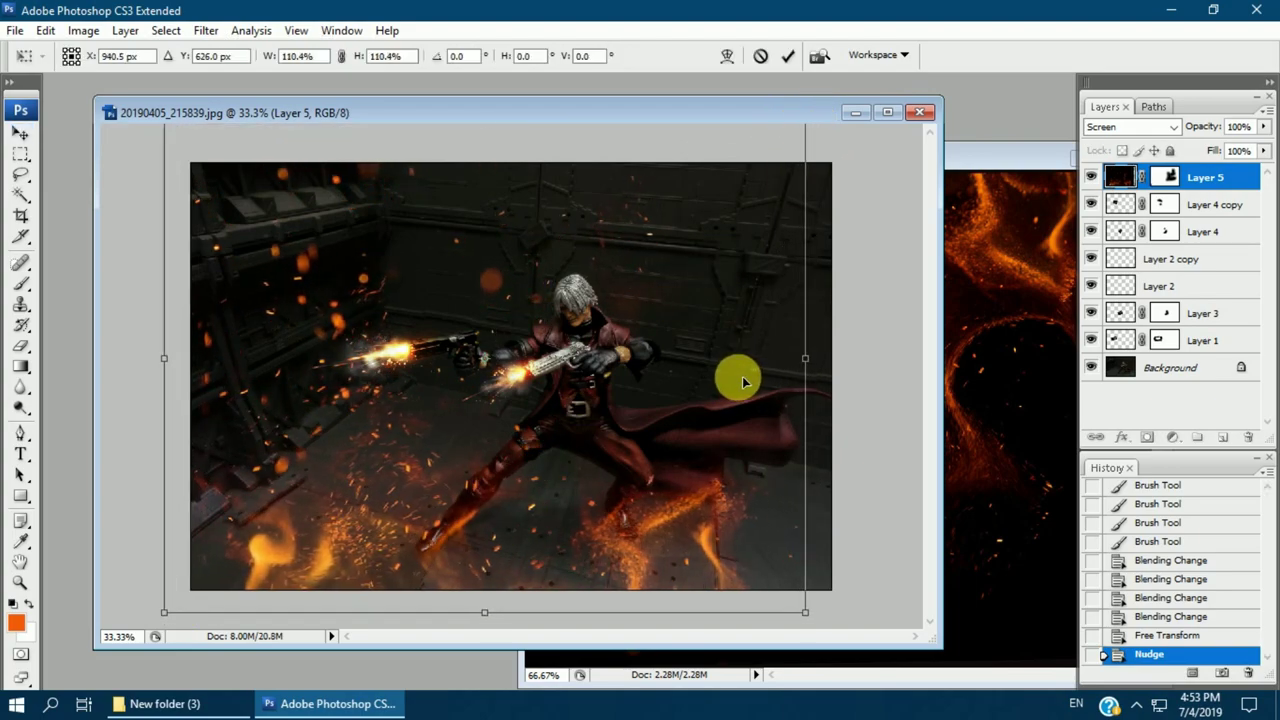
pyautogui.press('Right')
pyautogui.press('Right')
pyautogui.press('Right')
pyautogui.press('Down')
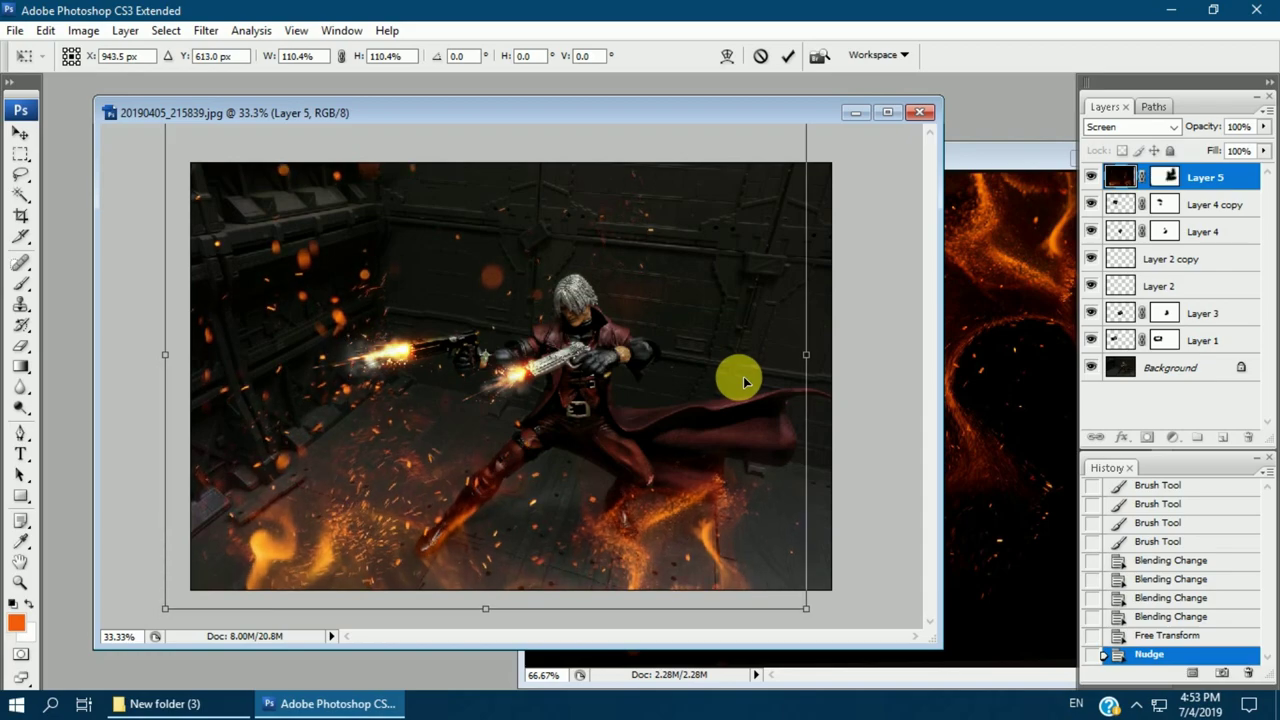
pyautogui.press('Right')
pyautogui.press('Down')
pyautogui.press('Return')
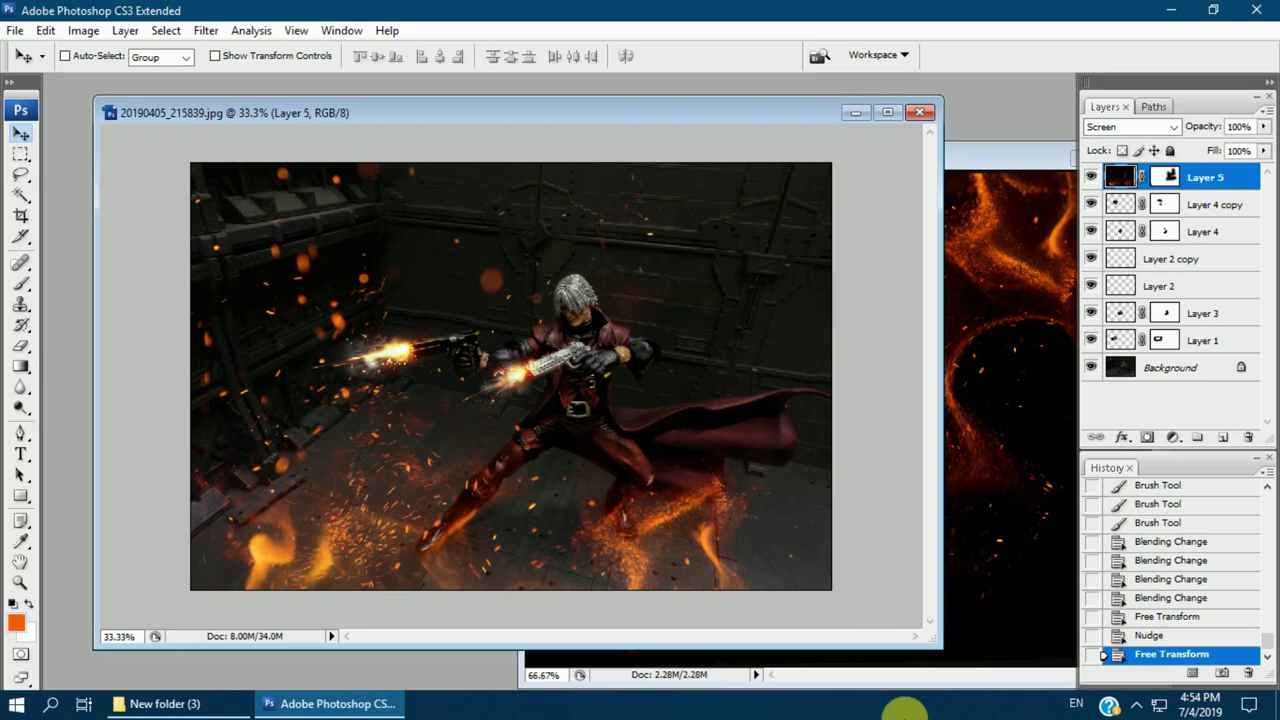
# Create new Layer 6 and paint one large soft orange dab over the gunman
pyautogui.click(991, 263)
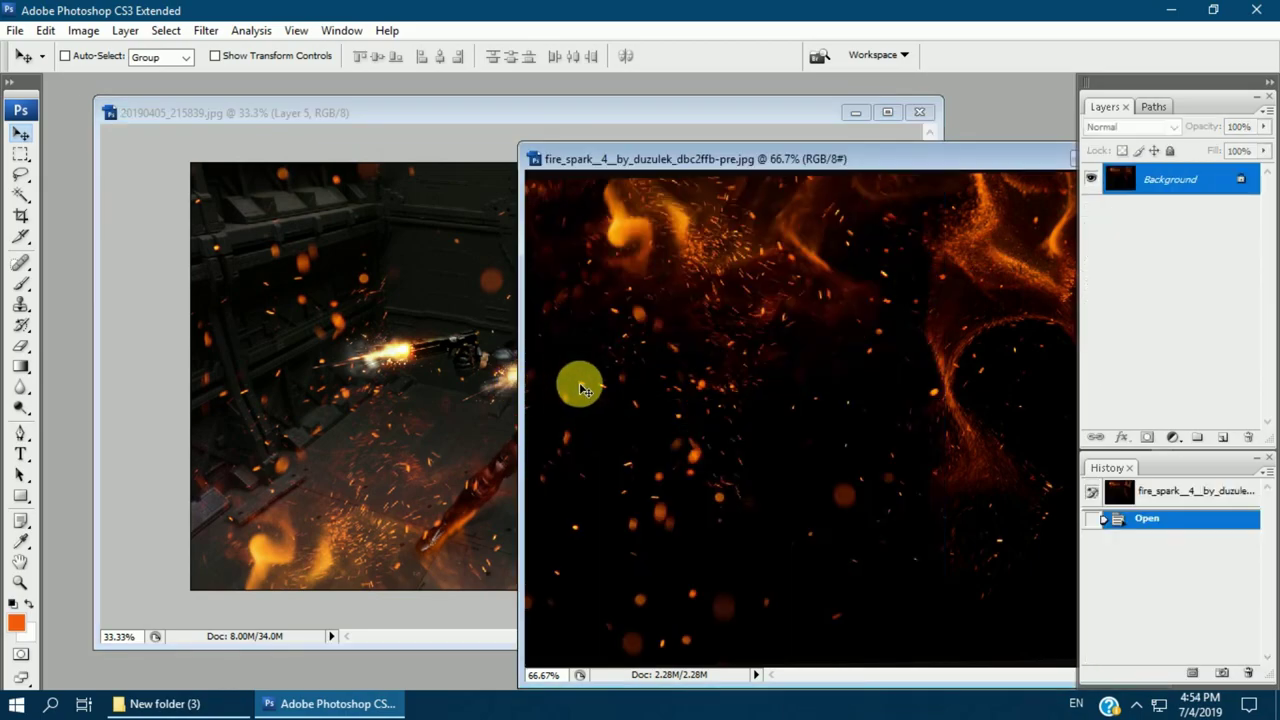
pyautogui.click(505, 390)
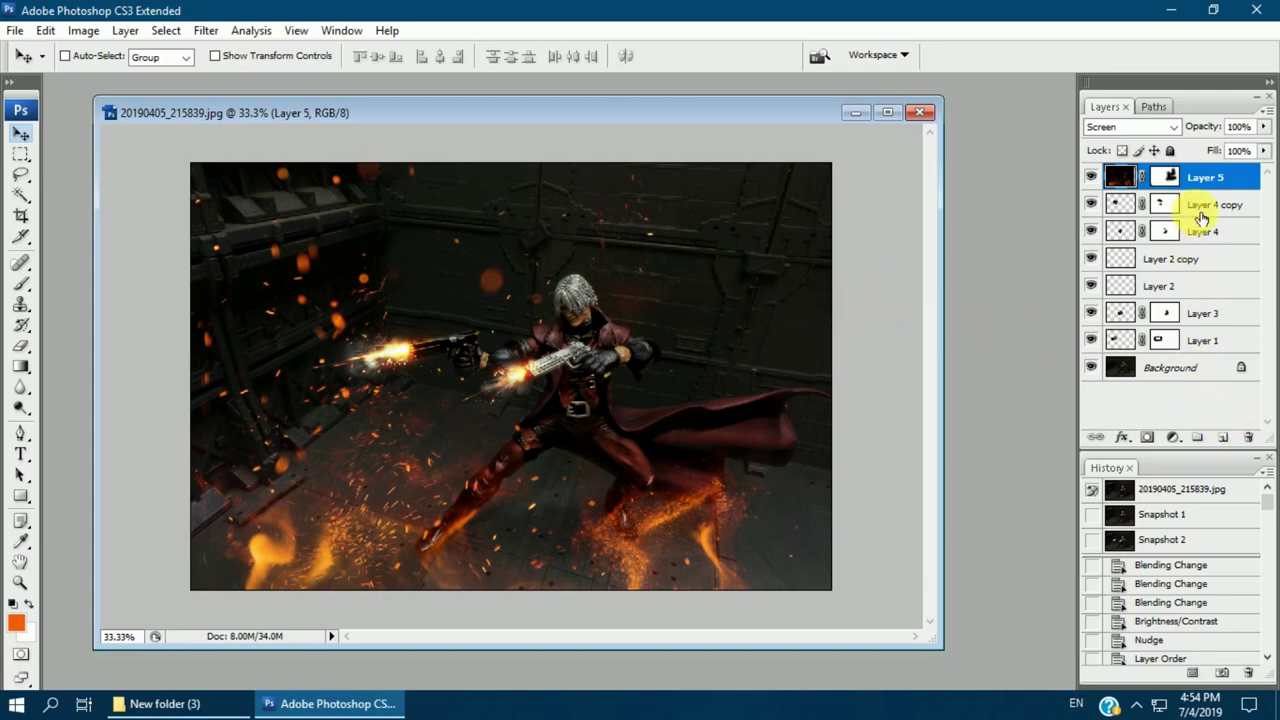
pyautogui.hotkey('ctrl', 'shift', 'alt', 'n')
pyautogui.click(21, 283)
pyautogui.click(103, 57)
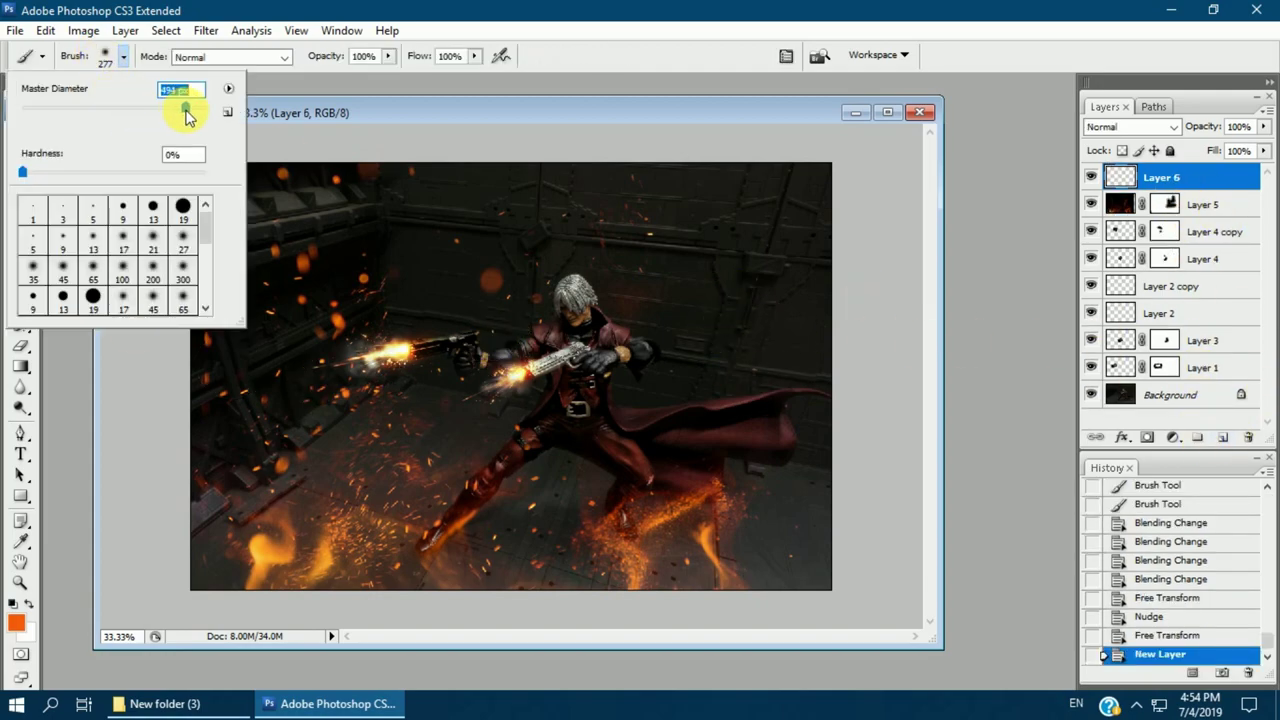
pyautogui.moveTo(186, 115); pyautogui.dragTo(186, 108)
pyautogui.click(506, 300)
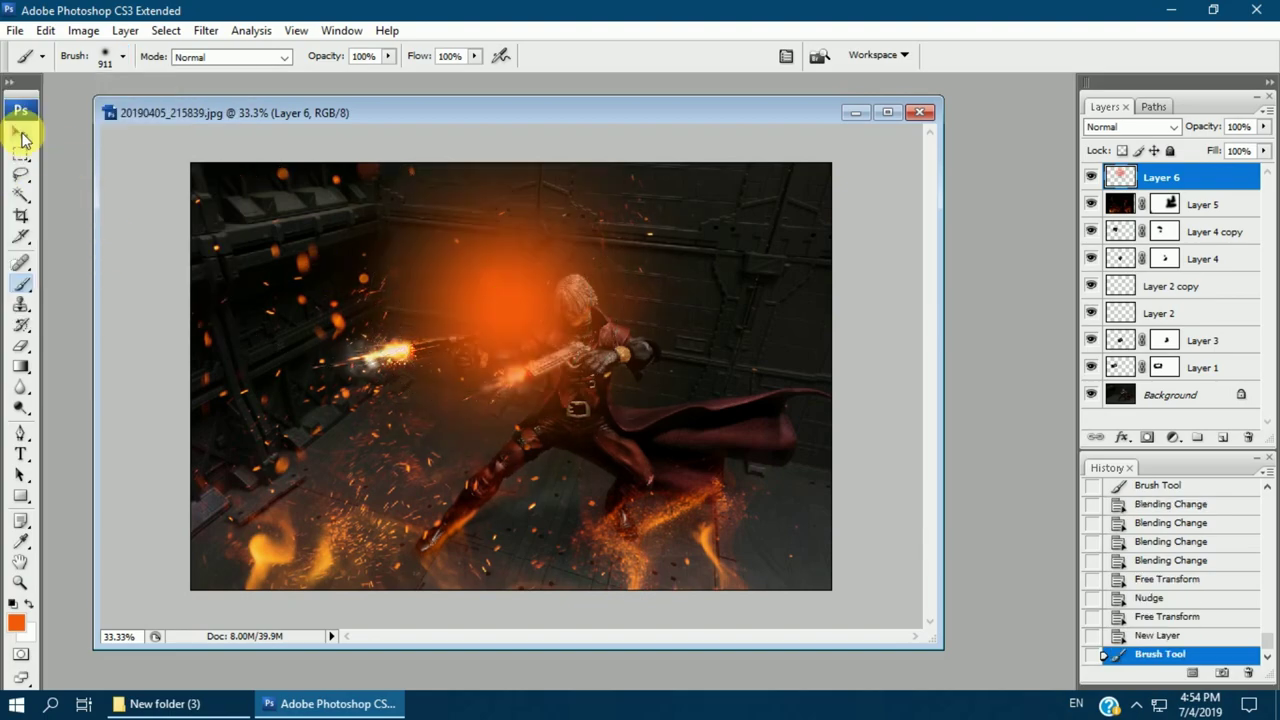
# Set Layer 6 to Color Dodge blend mode and give it a layer mask
pyautogui.click(21, 133)
pyautogui.click(1110, 127)
pyautogui.click(1112, 309)
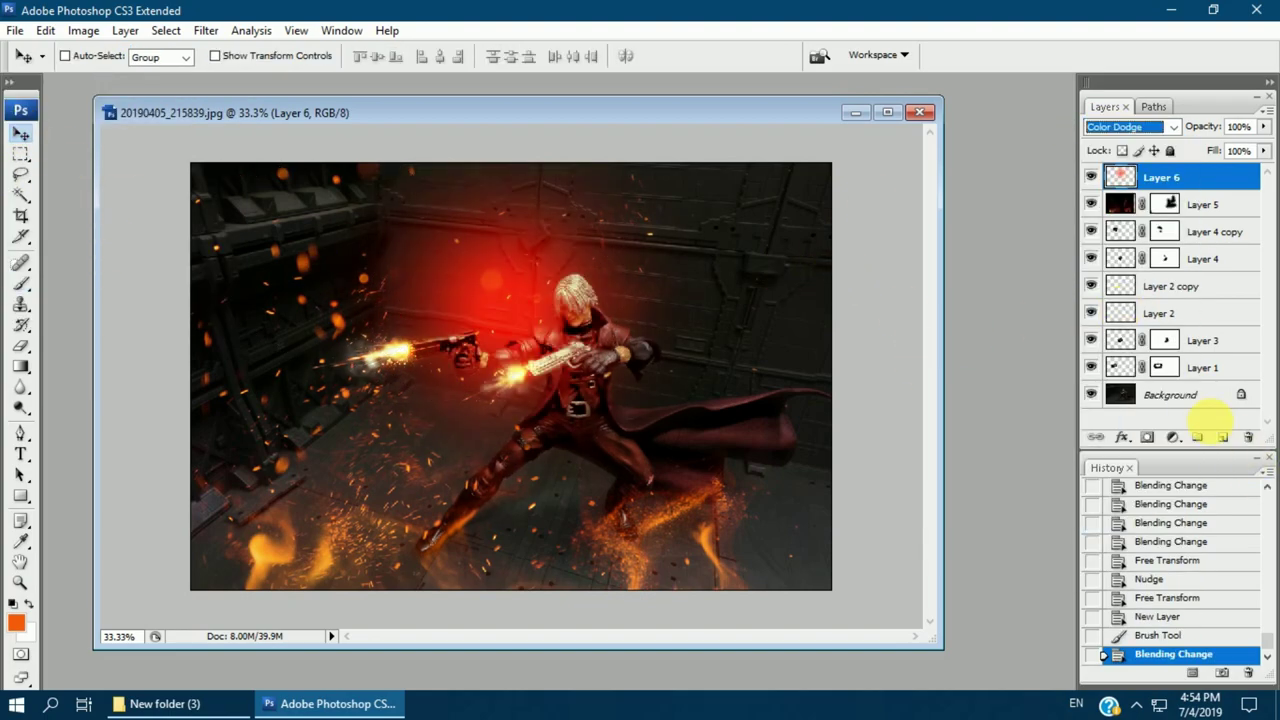
pyautogui.click(1155, 438)
# Paint black on the mask with a 193 px brush to hide excess glow
pyautogui.click(21, 283)
pyautogui.click(465, 280)
pyautogui.rightClick(211, 137)
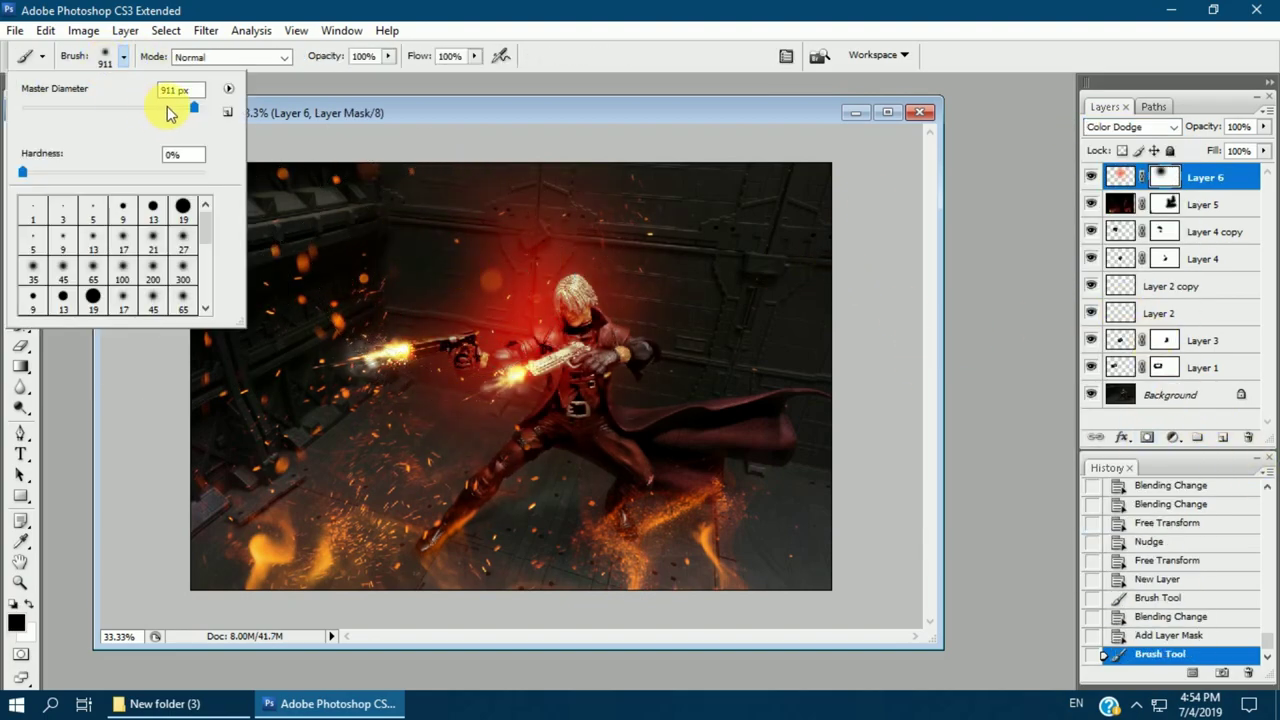
pyautogui.moveTo(510, 265)
pyautogui.mouseDown()
pyautogui.moveTo(634, 251)
pyautogui.moveTo(629, 463)
pyautogui.mouseUp()
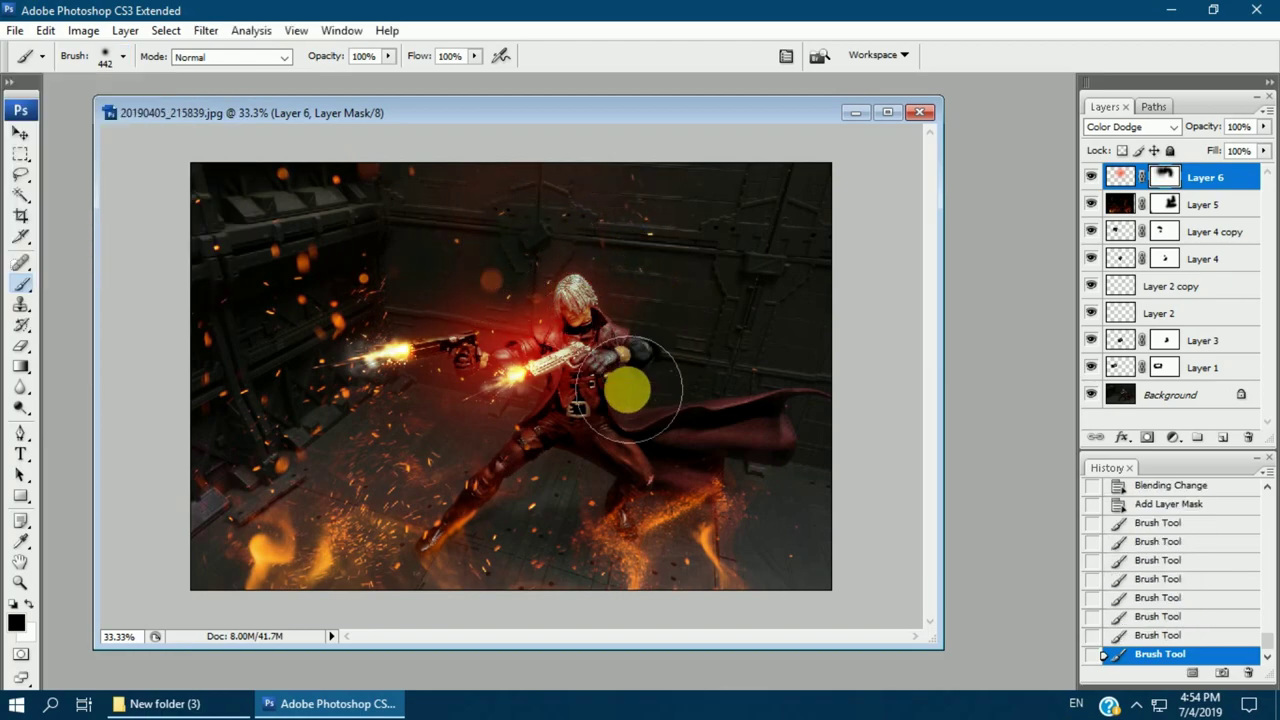
pyautogui.click(123, 57)
pyautogui.press('Return')
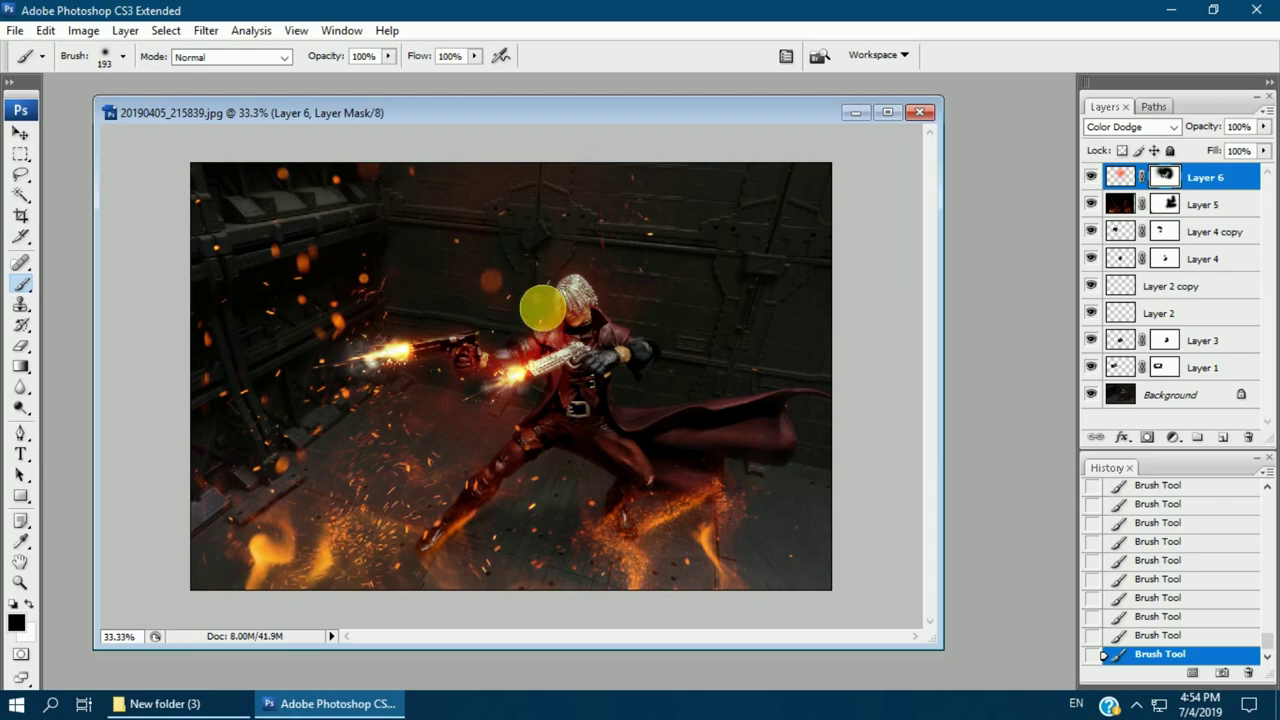
pyautogui.hotkey('ctrl', '+')
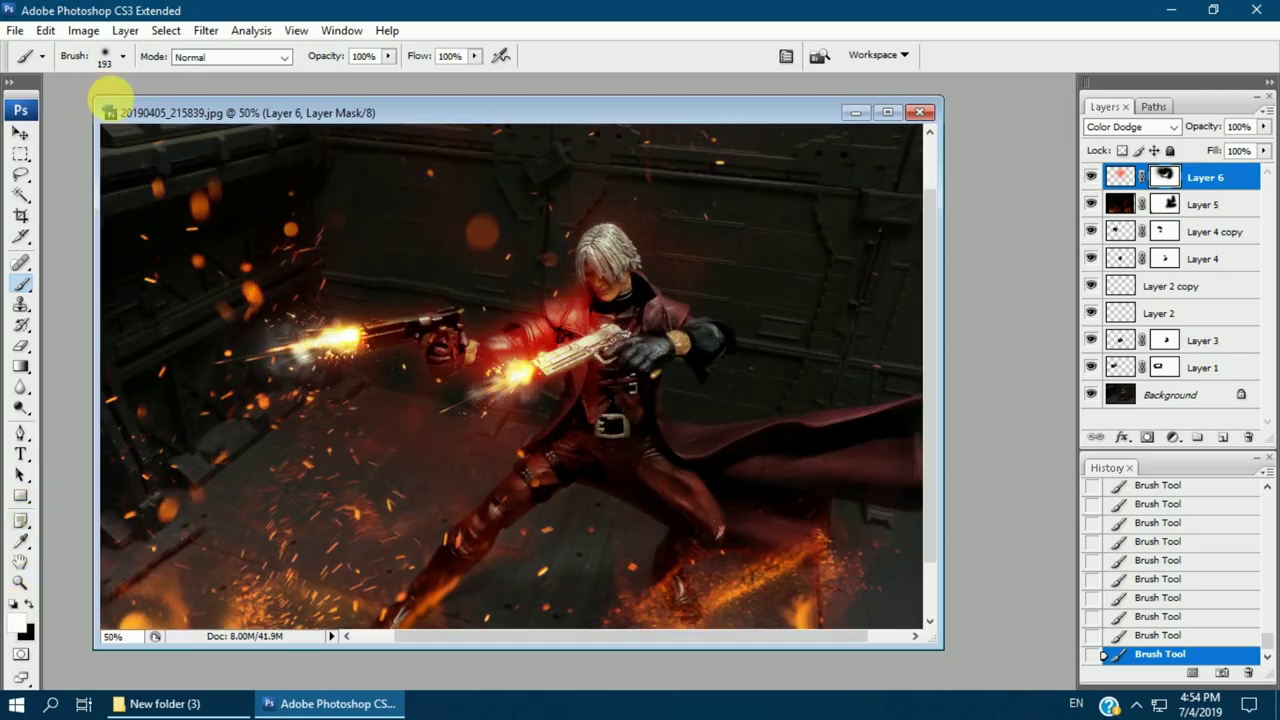
# Undo recent mask strokes and hide glow near the extended arm with a 162 px brush
pyautogui.click(123, 56)
pyautogui.press('Return')
pyautogui.hotkey('ctrl', 'z')
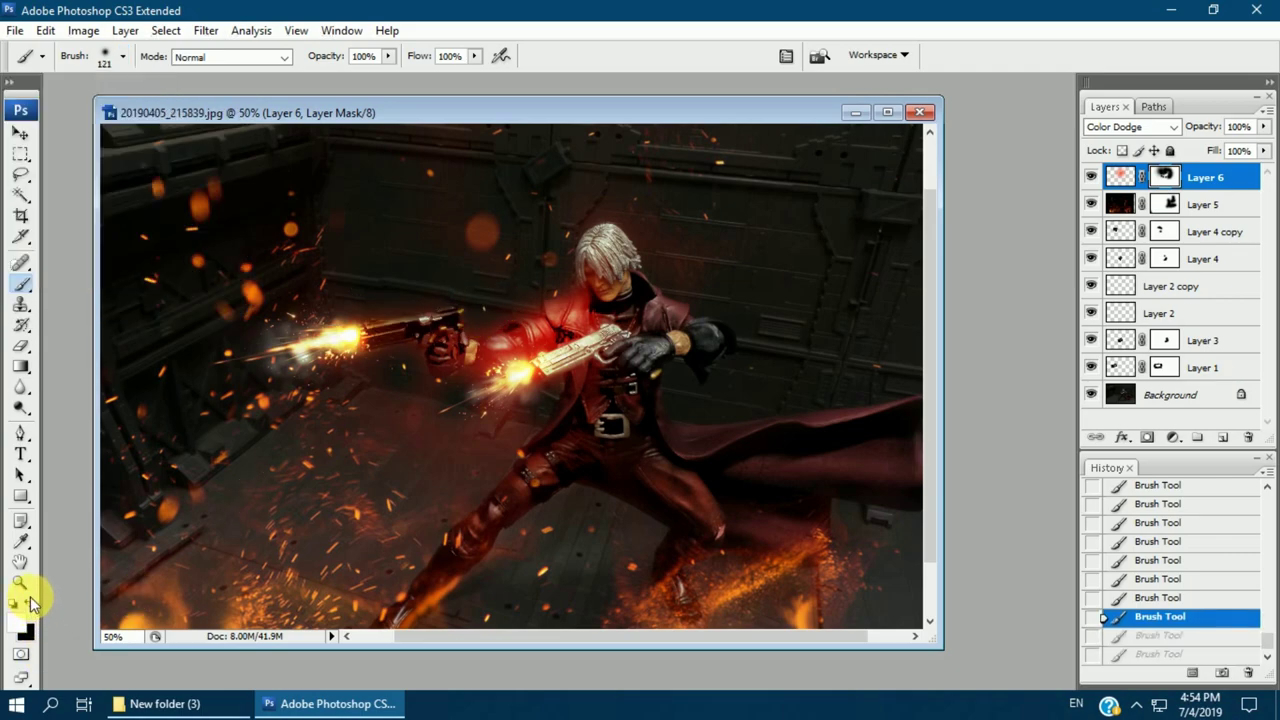
pyautogui.hotkey('ctrl', 'alt', 'z')
pyautogui.click(28, 604)
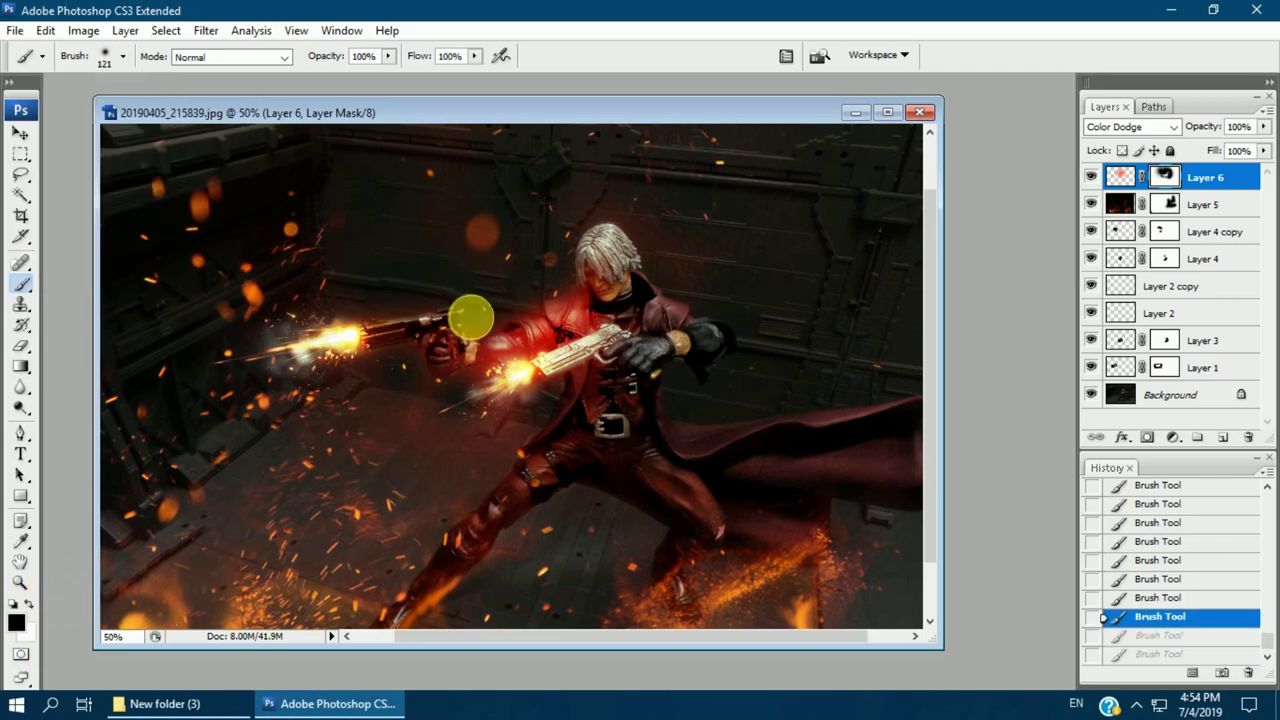
pyautogui.click(486, 318)
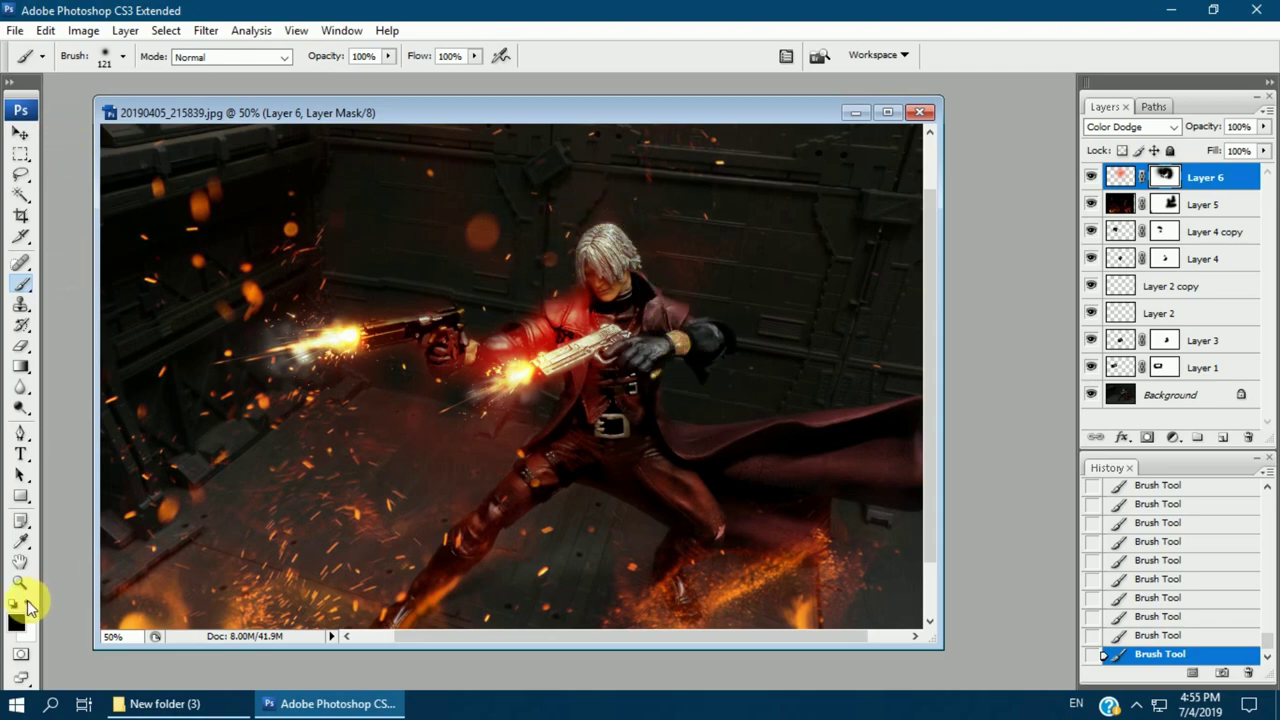
pyautogui.click(107, 64)
pyautogui.click(590, 315)
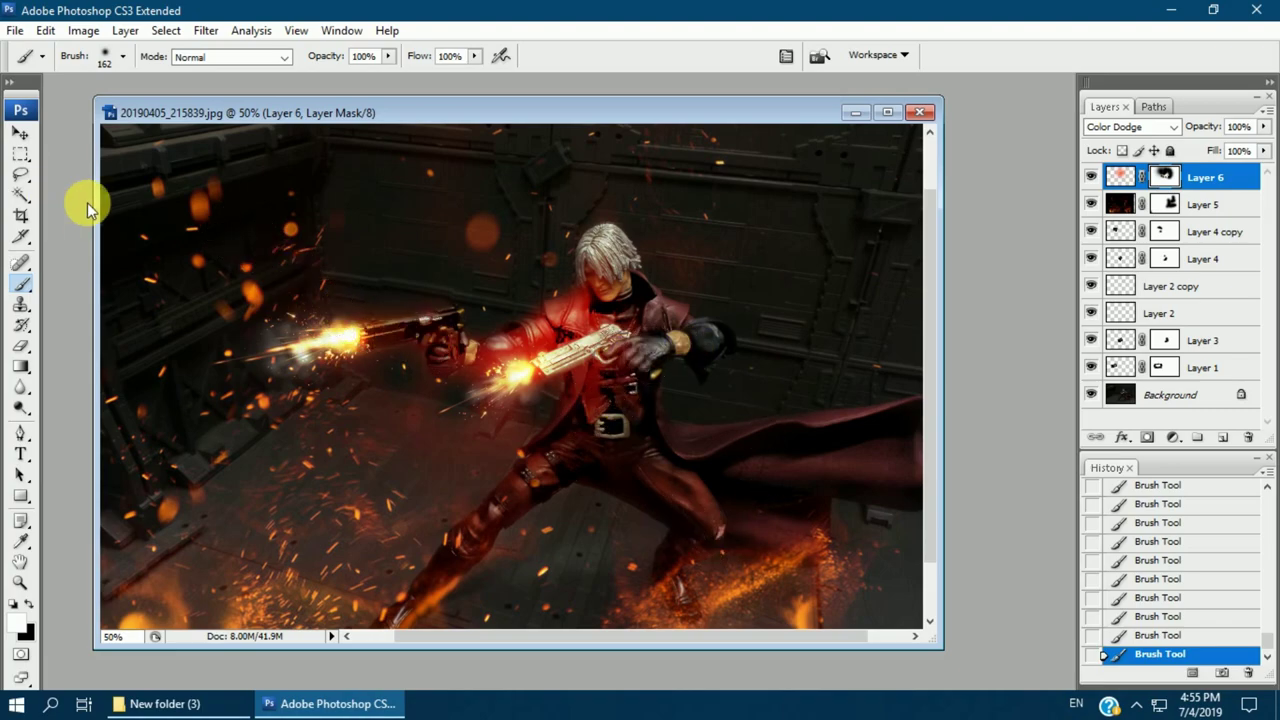
pyautogui.click(28, 604)
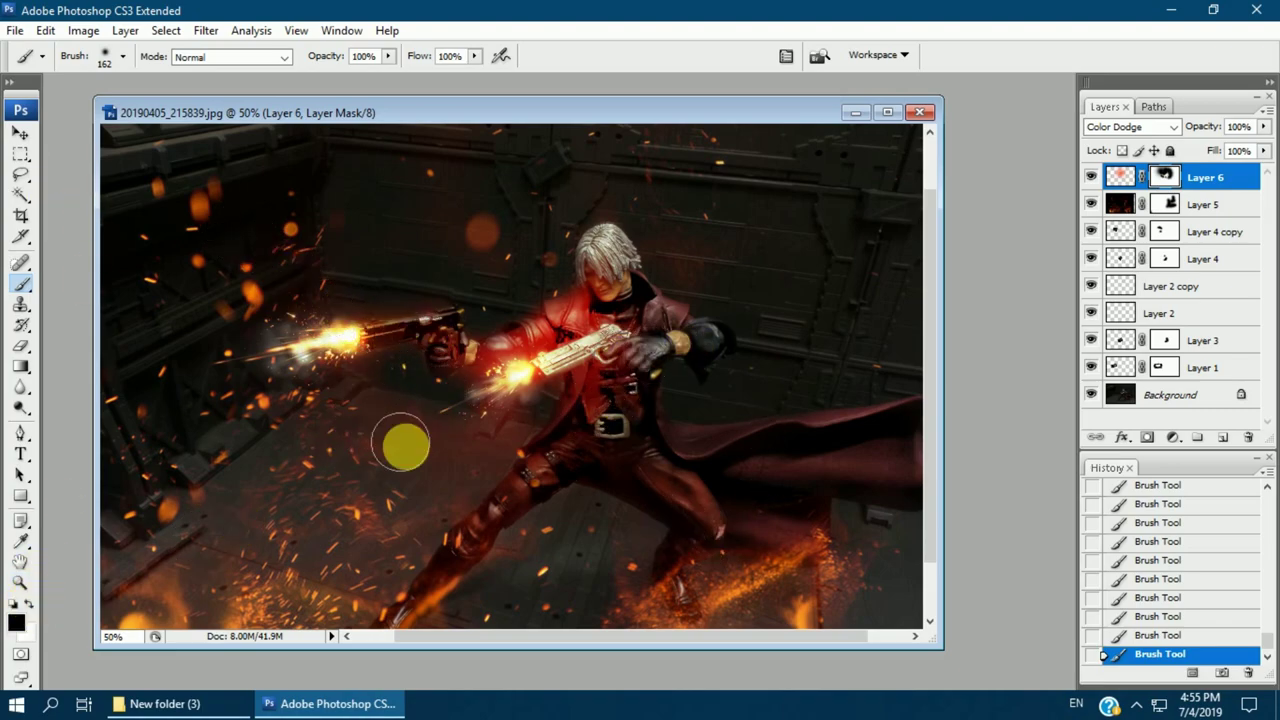
pyautogui.press('x')
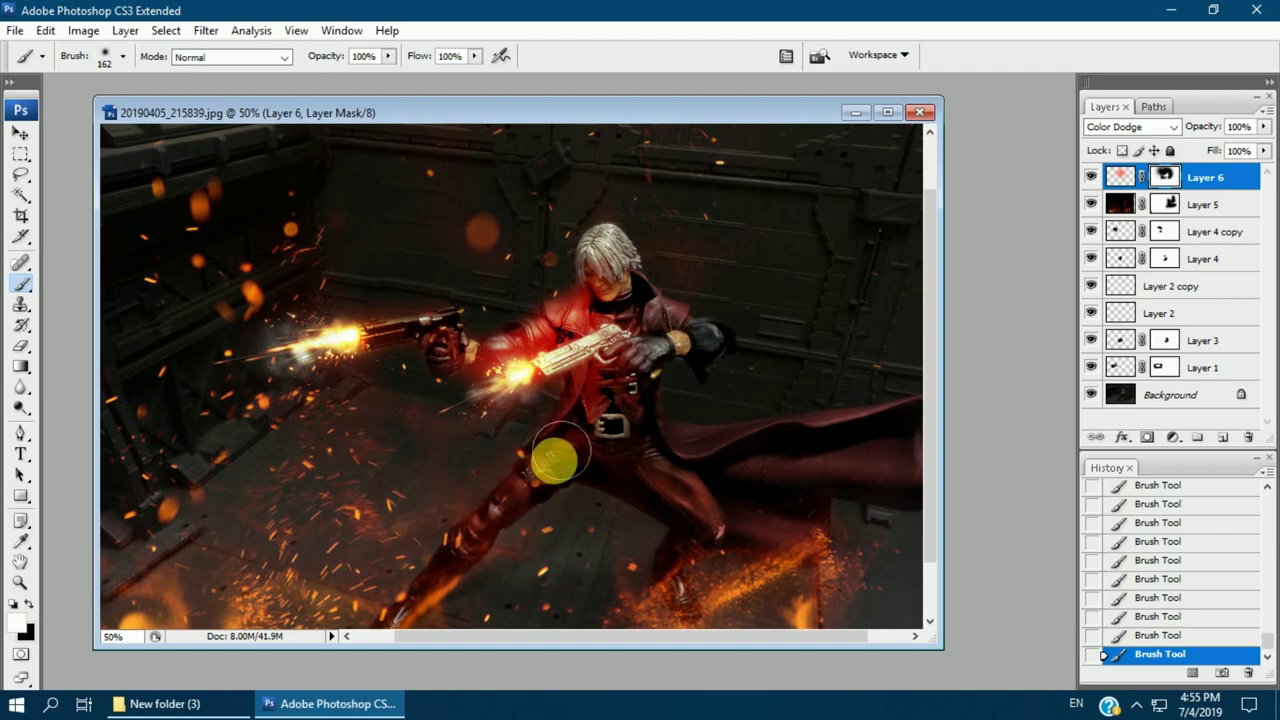
# Repaint the glow mask around the waist and head, hiding glow on the lower-left floor
pyautogui.click(1091, 177)
pyautogui.click(1091, 177)
pyautogui.click(1091, 177)
pyautogui.click(1091, 177)
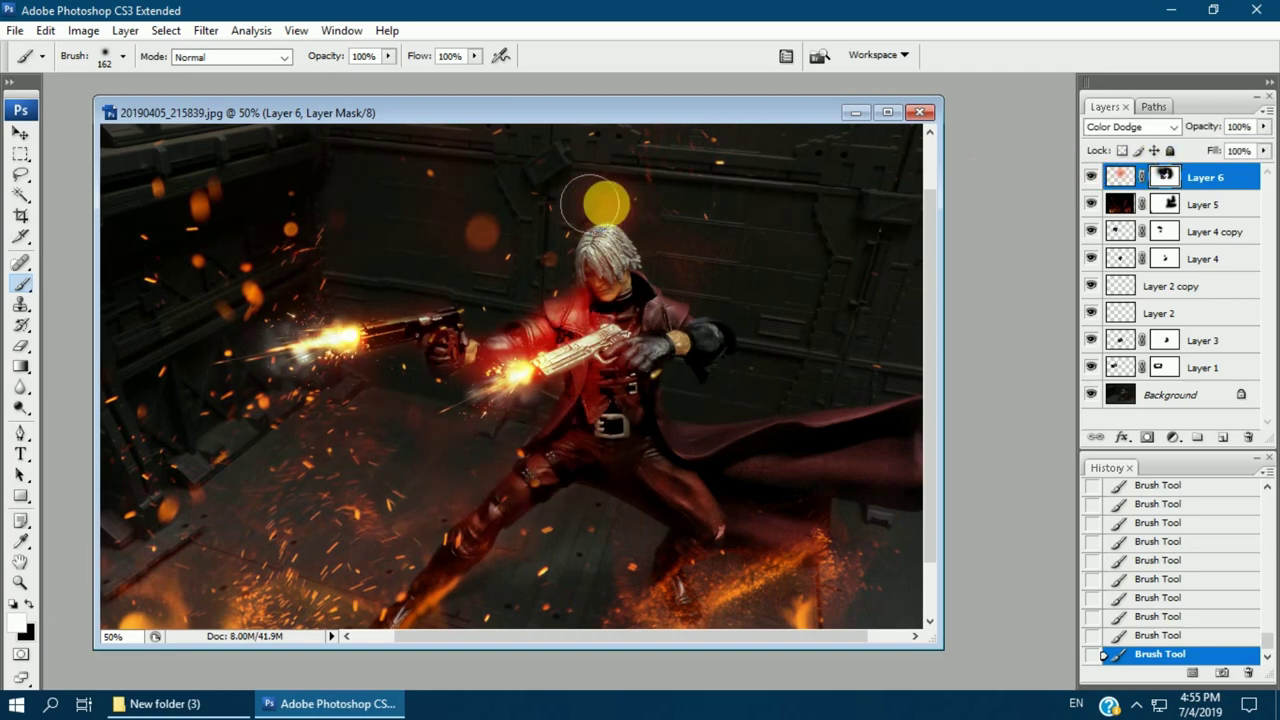
pyautogui.hotkey('ctrl', 'z')
pyautogui.click(28, 604)
pyautogui.click(608, 207)
pyautogui.click(1091, 177)
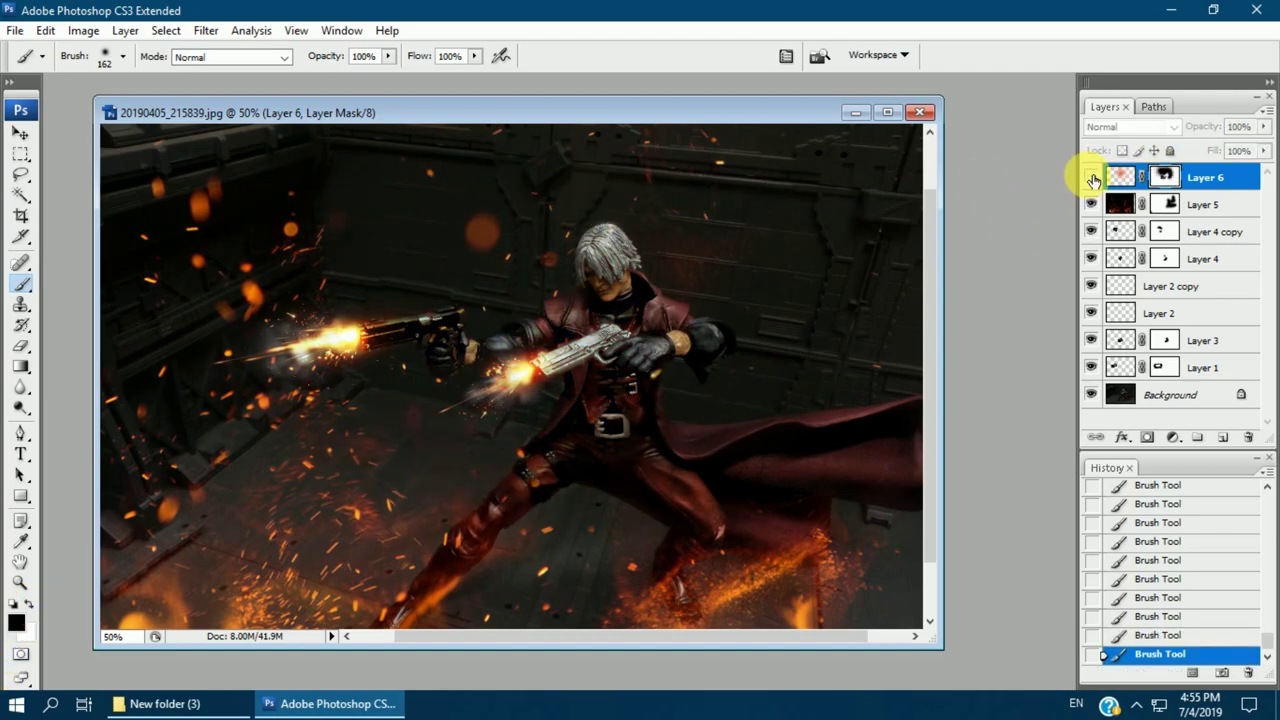
pyautogui.click(1091, 177)
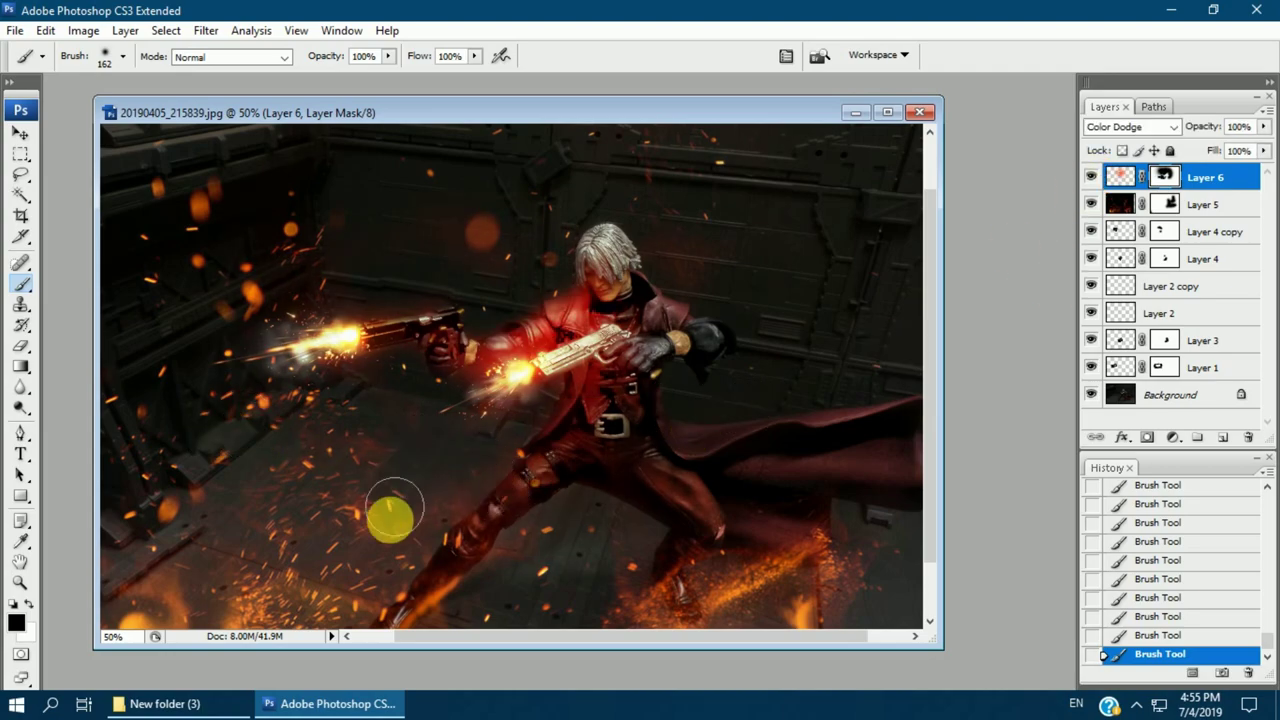
pyautogui.click(394, 516)
# Compare the glow on and off and lower Layer 6's fill to 75%
pyautogui.click(1092, 178)
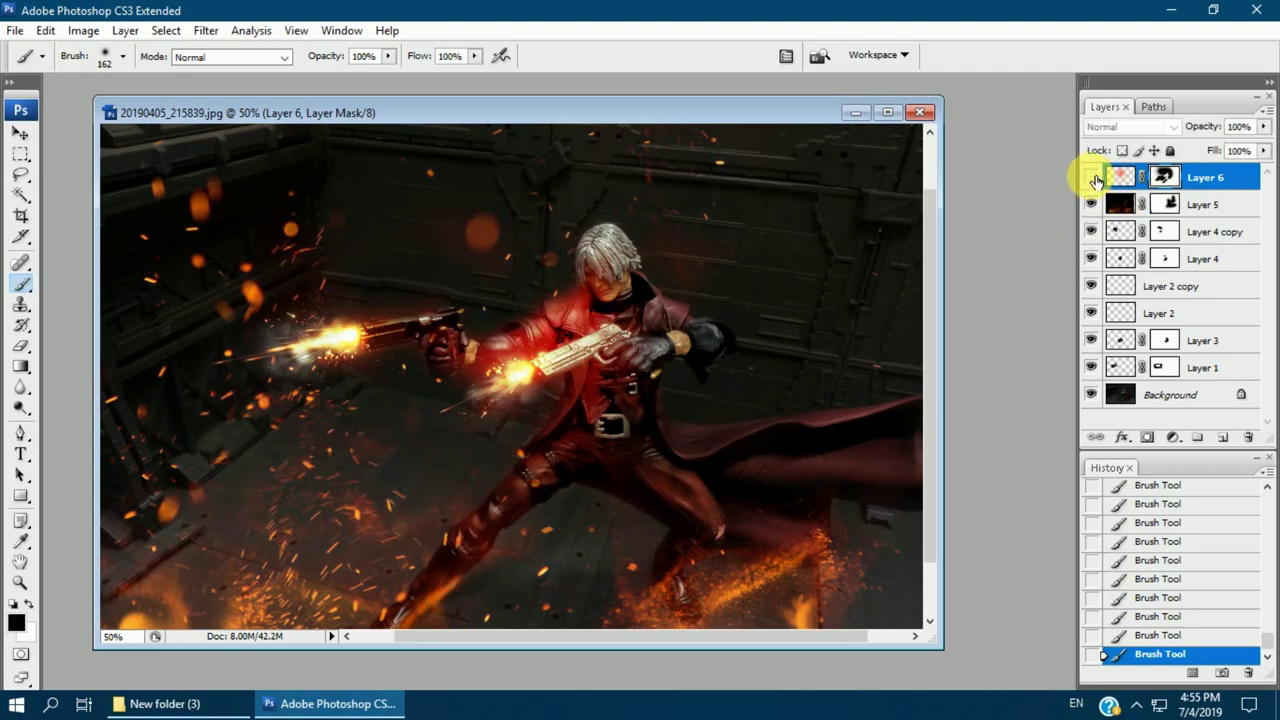
pyautogui.click(1092, 178)
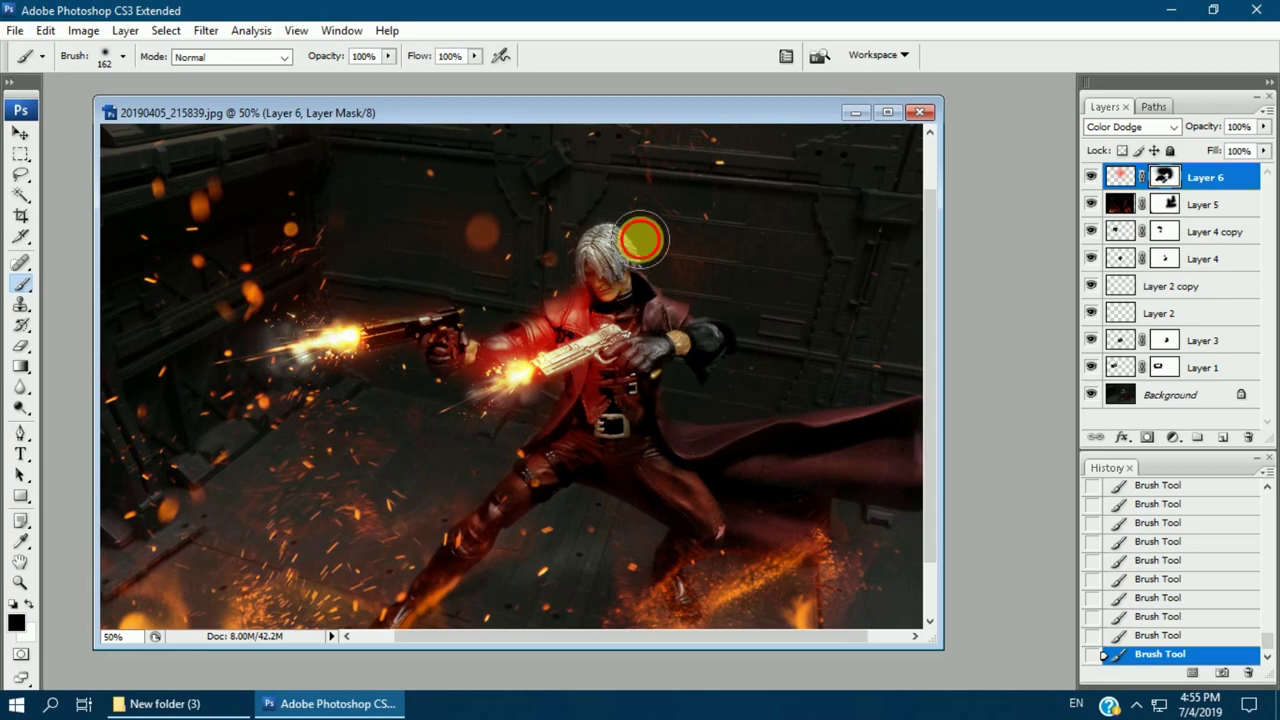
pyautogui.click(1092, 178)
pyautogui.click(1092, 178)
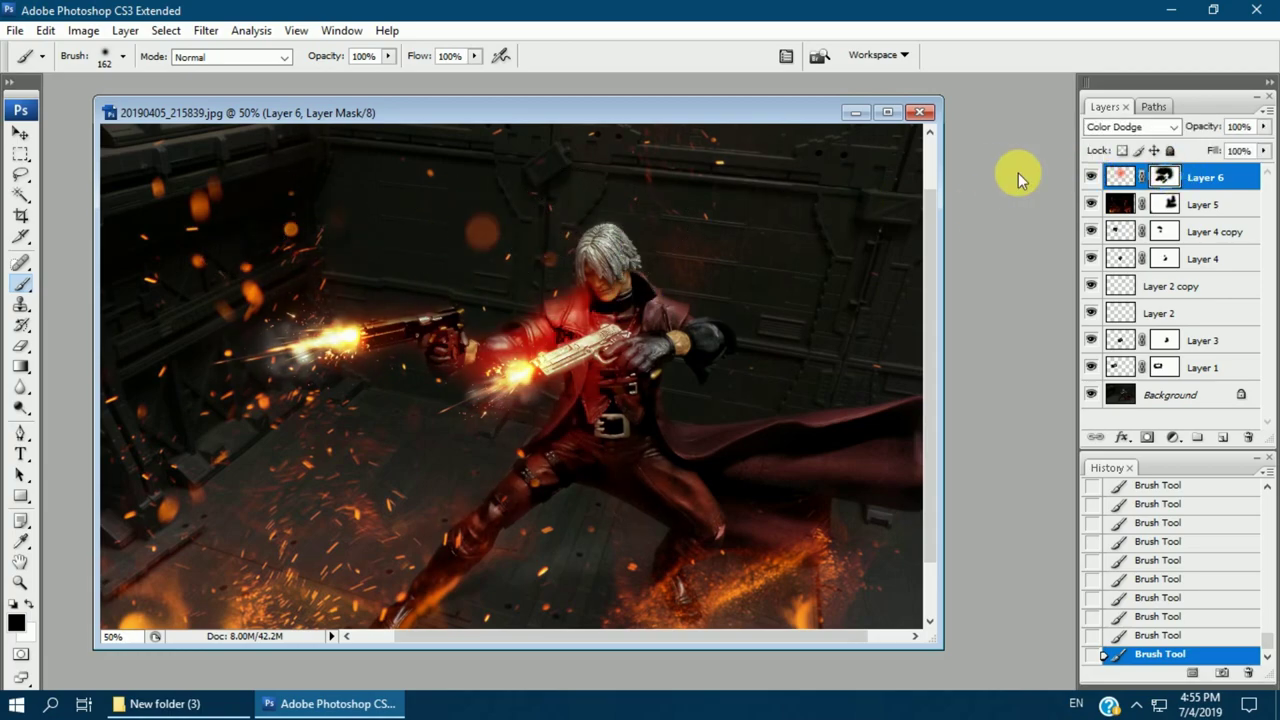
pyautogui.click(1092, 178)
pyautogui.click(1092, 178)
pyautogui.click(1092, 178)
pyautogui.click(1092, 178)
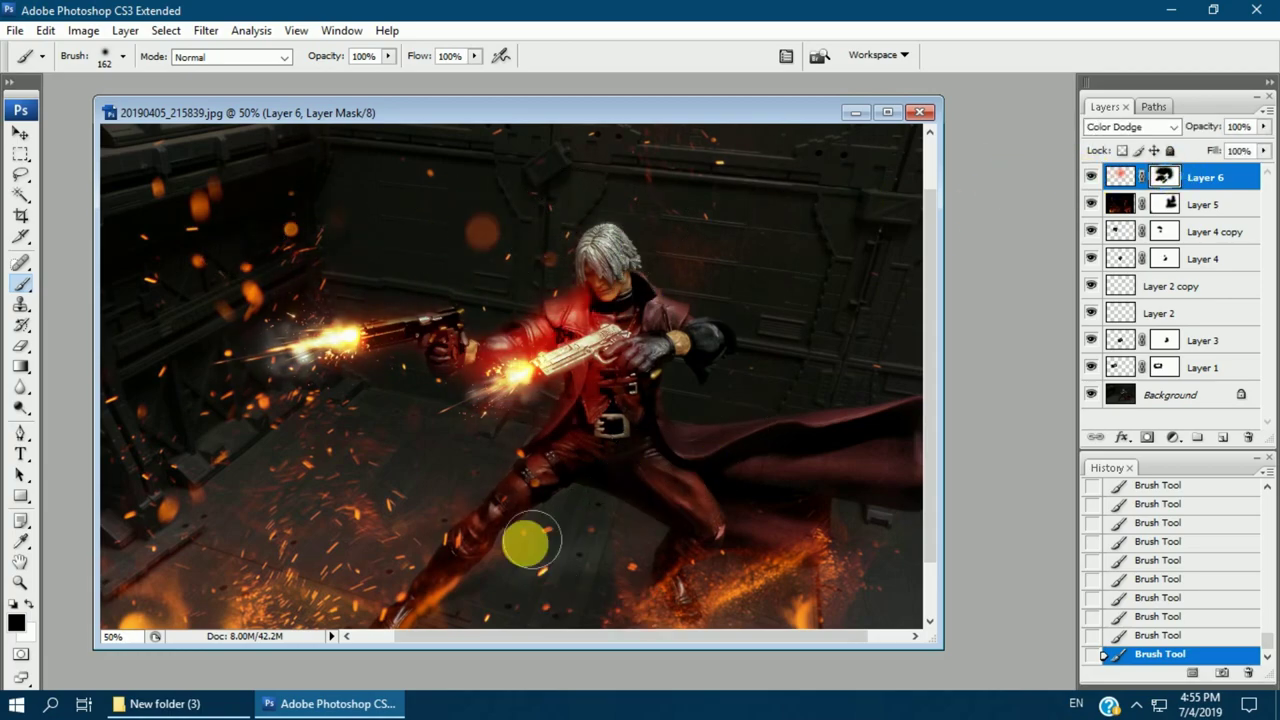
pyautogui.click(1210, 178)
pyautogui.moveTo(1262, 178); pyautogui.dragTo(1229, 178)
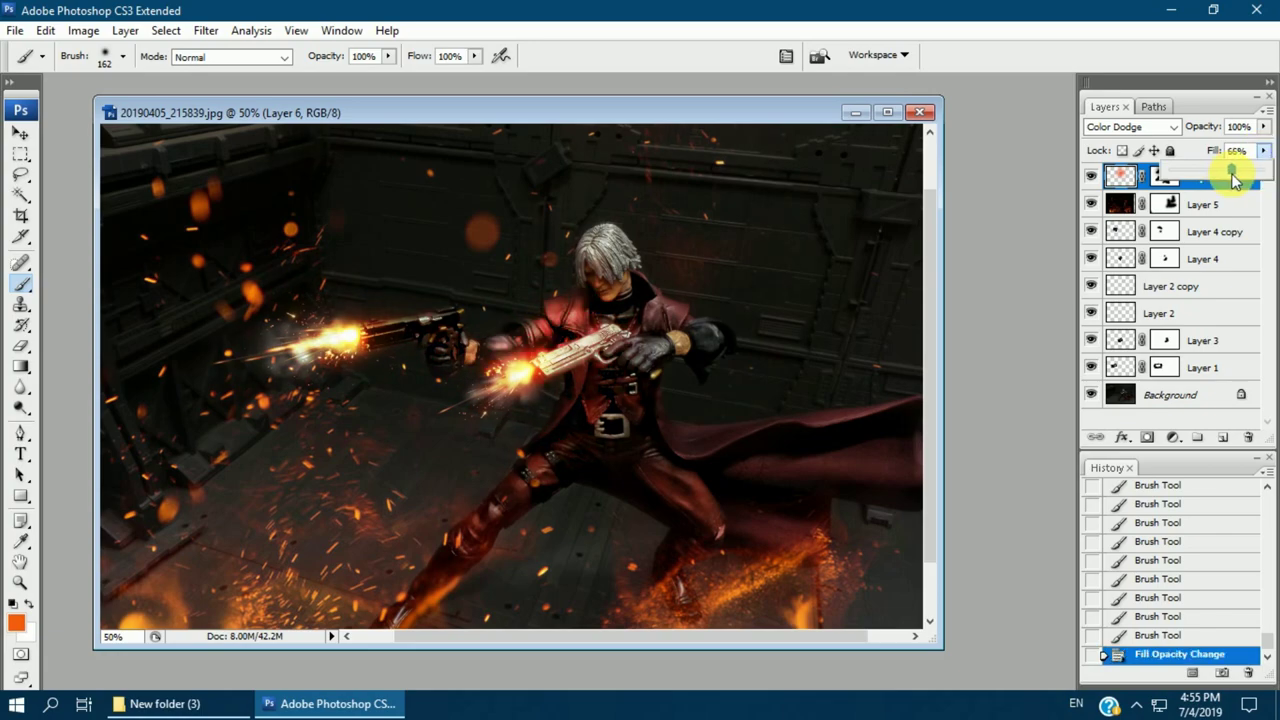
pyautogui.hotkey('ctrl', '-')
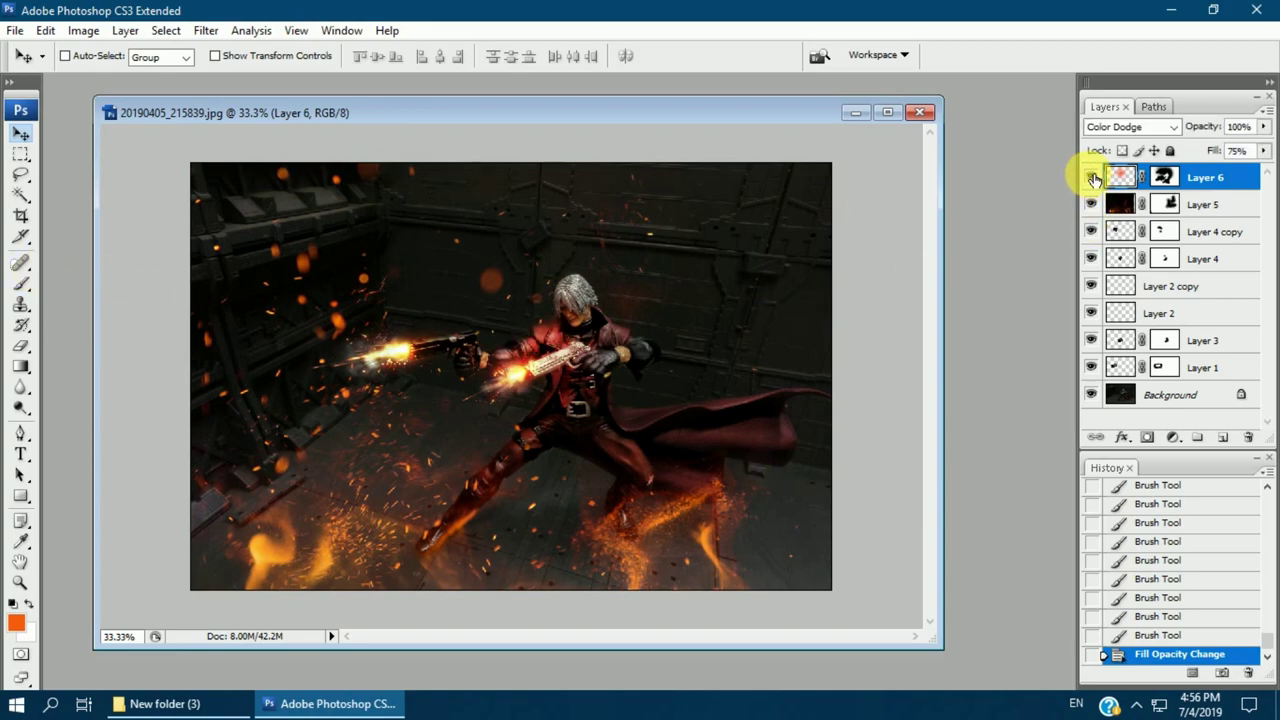
pyautogui.click(1092, 177)
pyautogui.click(1092, 177)
# Refine Layer 6's glow mask around the head and cape
pyautogui.click(1163, 177)
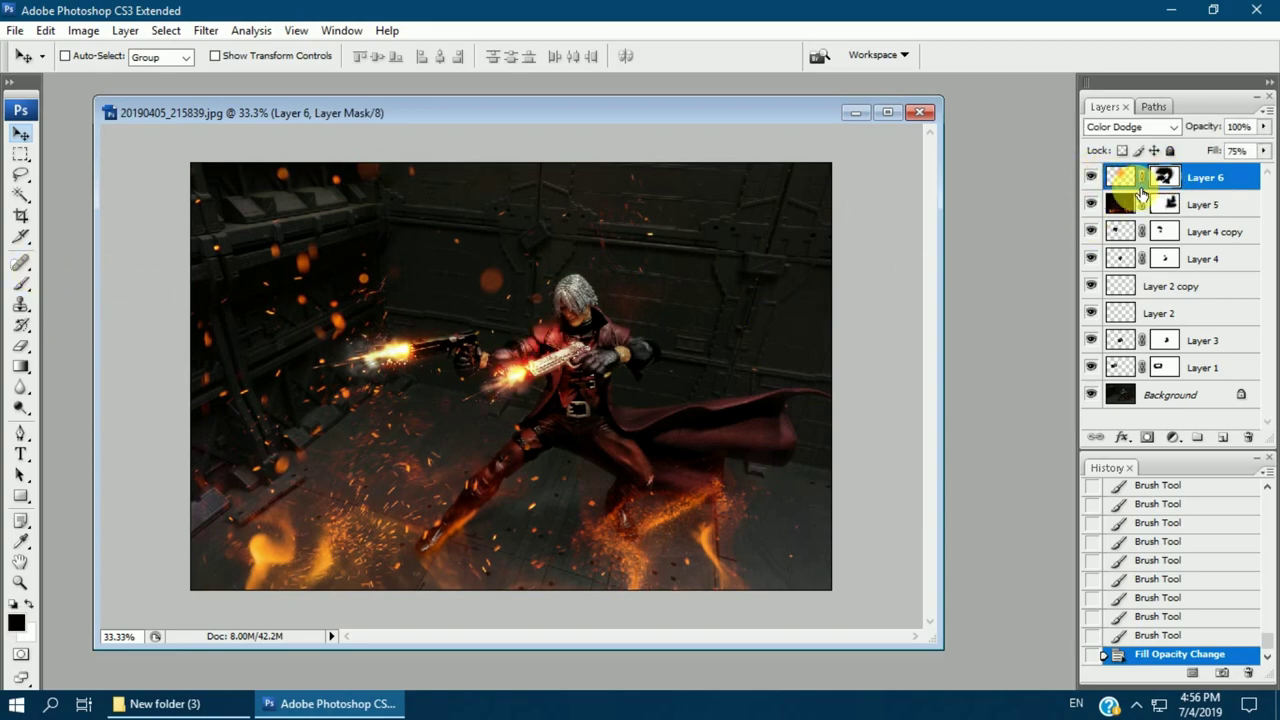
pyautogui.click(20, 283)
pyautogui.moveTo(523, 480)
pyautogui.mouseDown()
pyautogui.moveTo(557, 410)
pyautogui.moveTo(523, 441)
pyautogui.mouseUp()
pyautogui.click(123, 56)
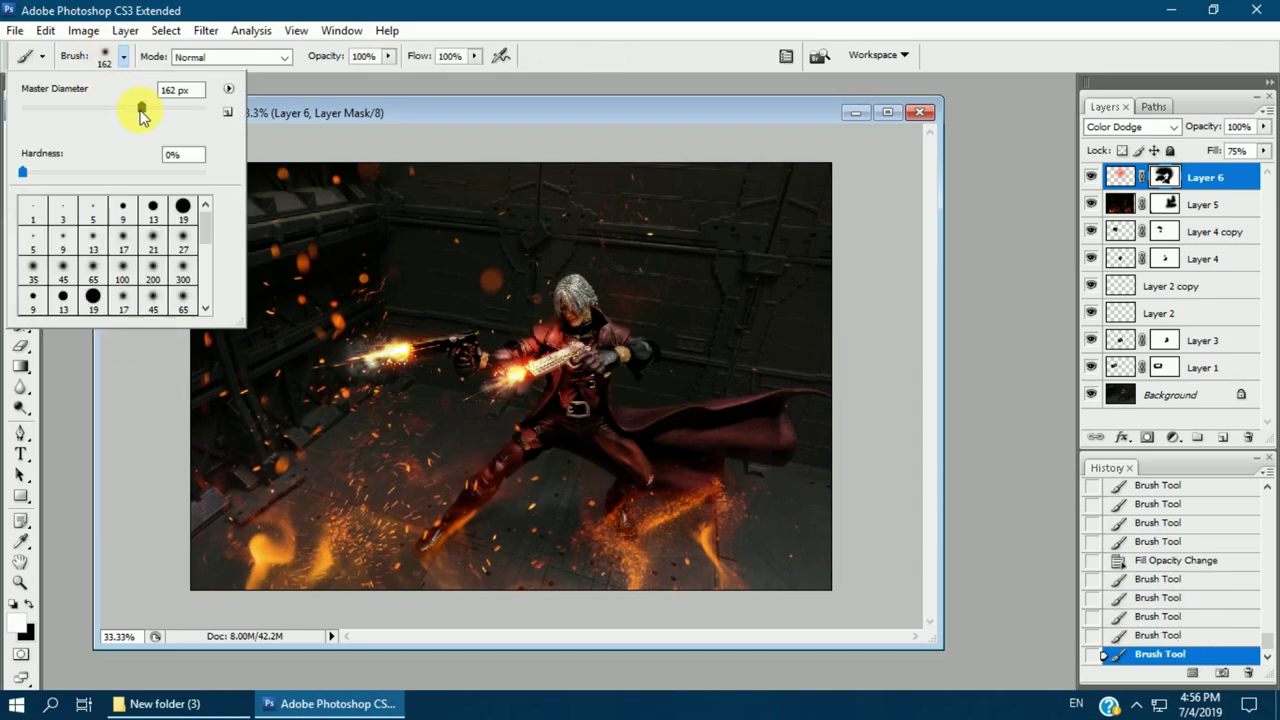
pyautogui.press('Return')
pyautogui.click(562, 305)
pyautogui.hotkey('ctrl', 'z')
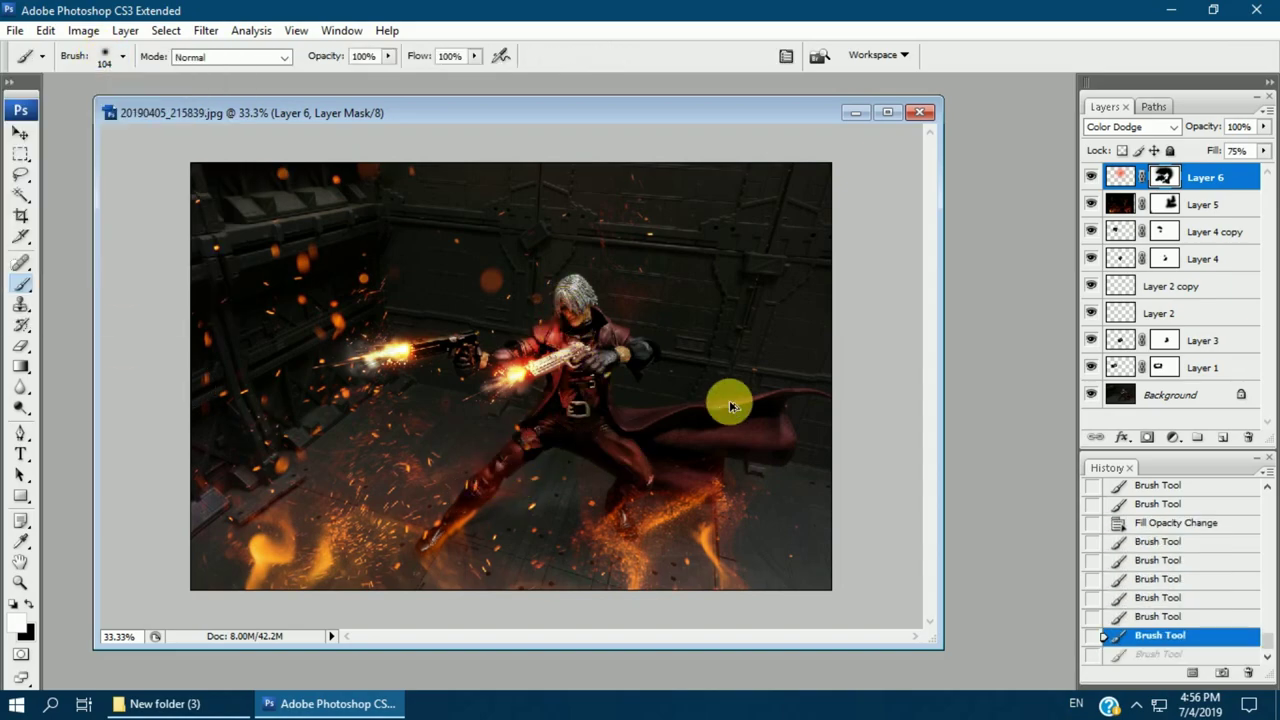
pyautogui.hotkey('ctrl', '+')
# Touch up the mask near the figure with a 61 px black brush, then reset to 152 px
pyautogui.click(593, 286)
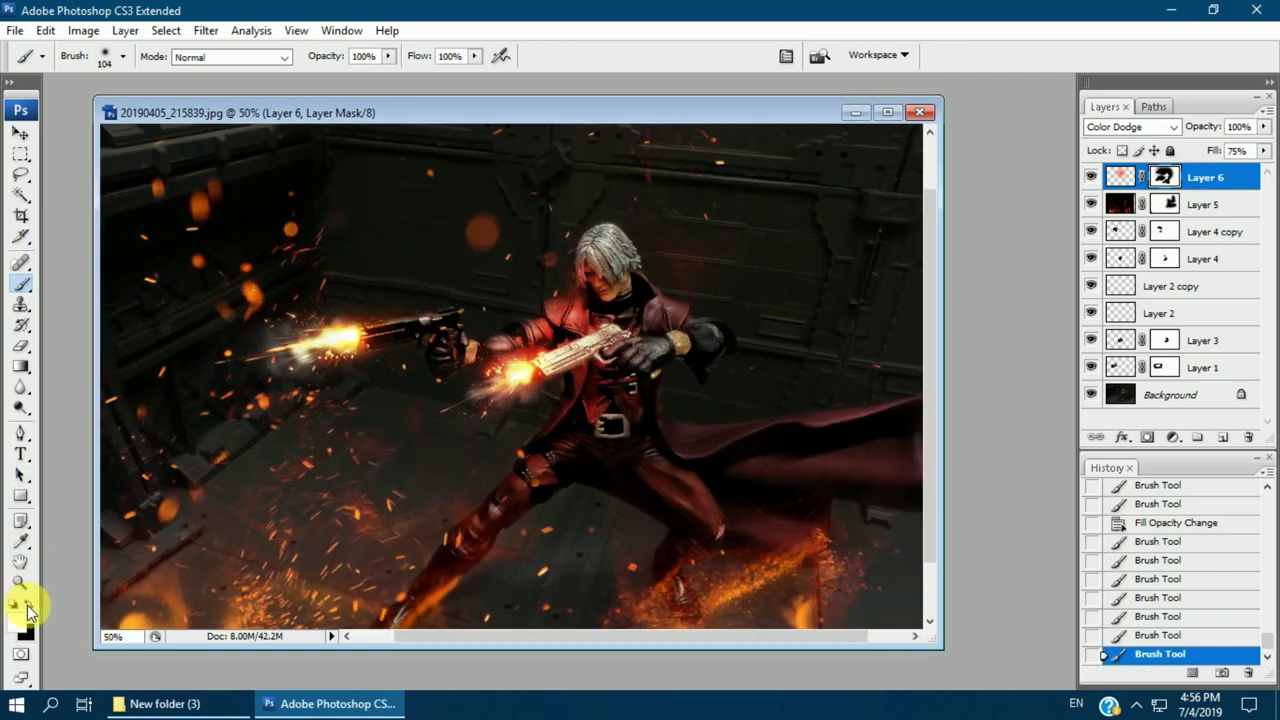
pyautogui.click(105, 60)
pyautogui.press('Return')
pyautogui.click(572, 280)
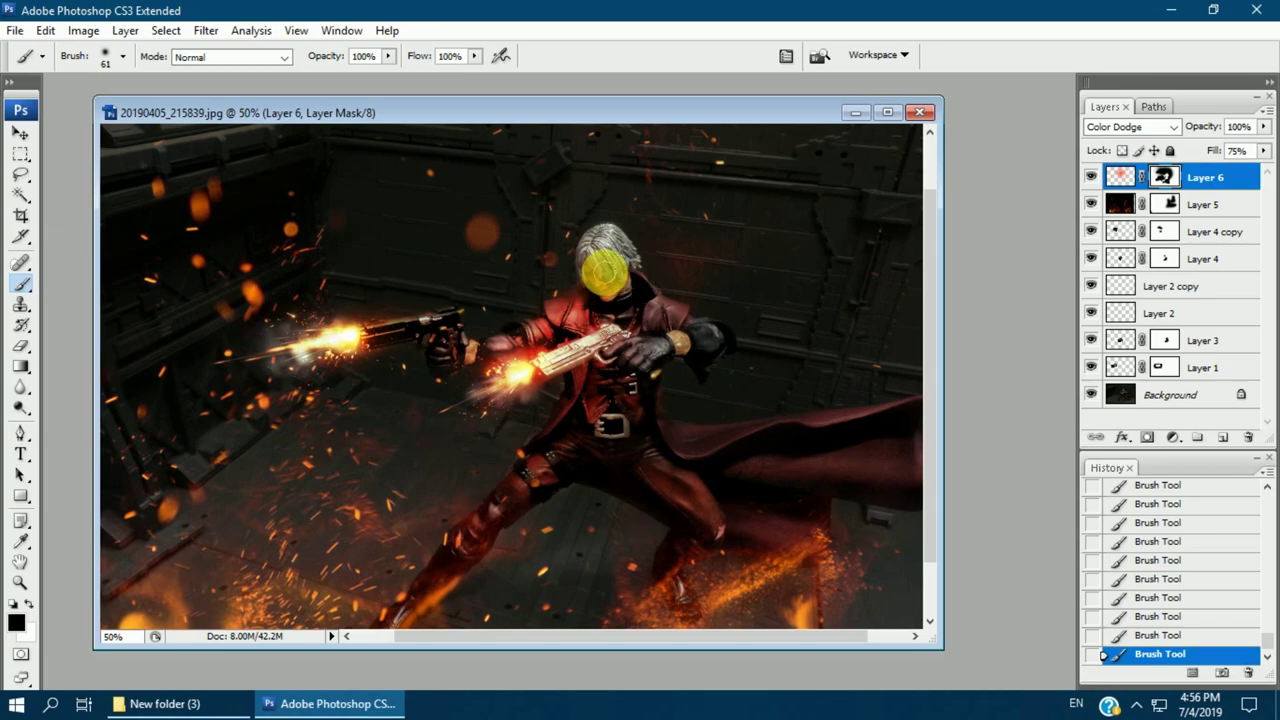
pyautogui.hotkey('ctrl', '-')
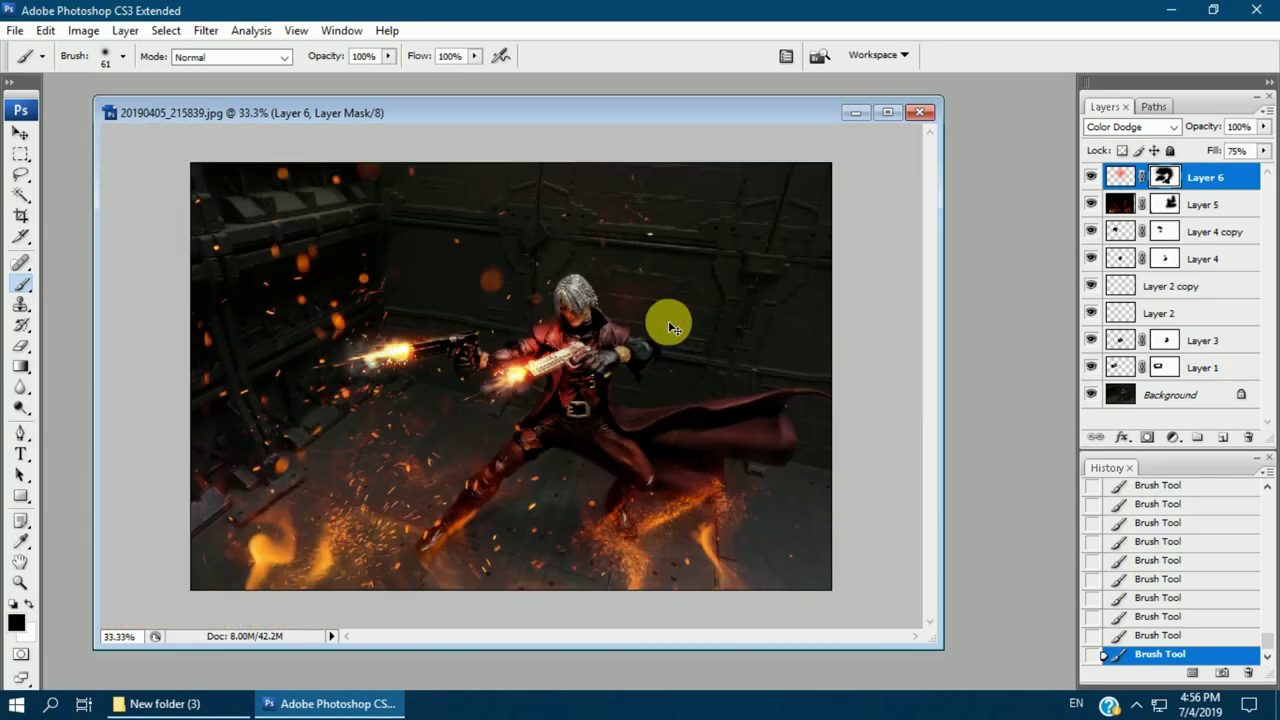
pyautogui.click(24, 132)
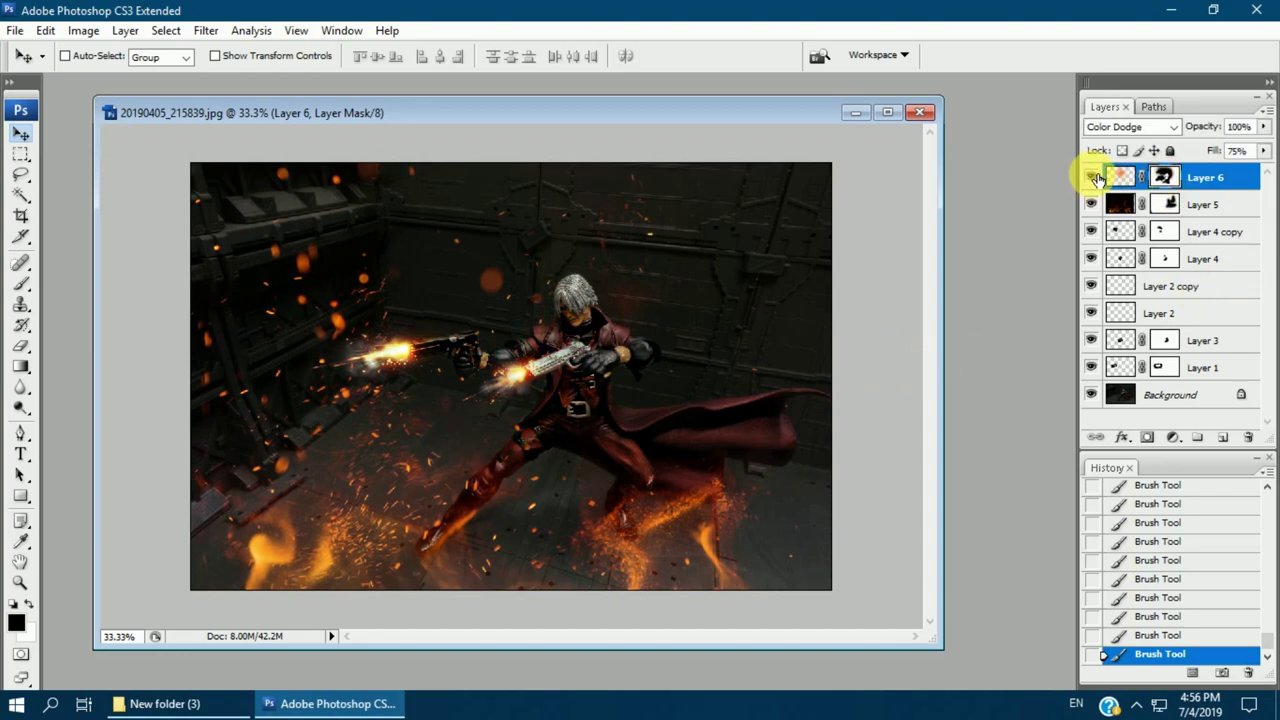
pyautogui.click(20, 283)
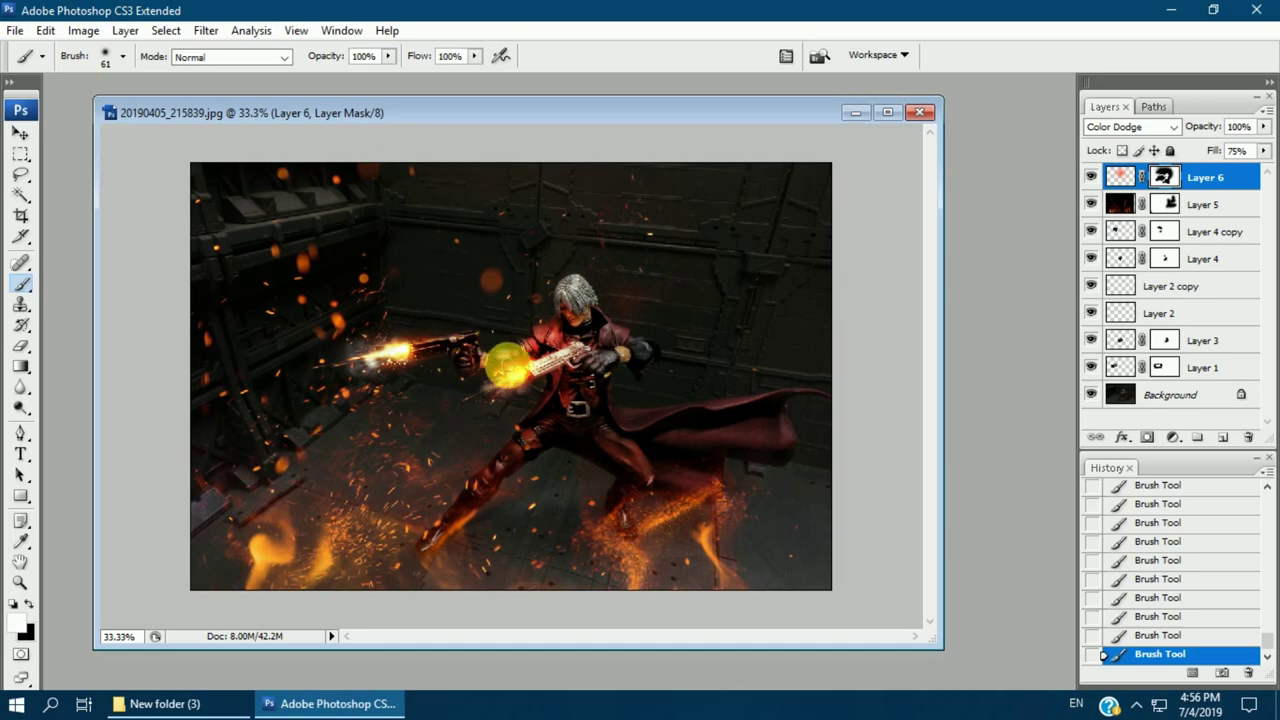
pyautogui.click(101, 54)
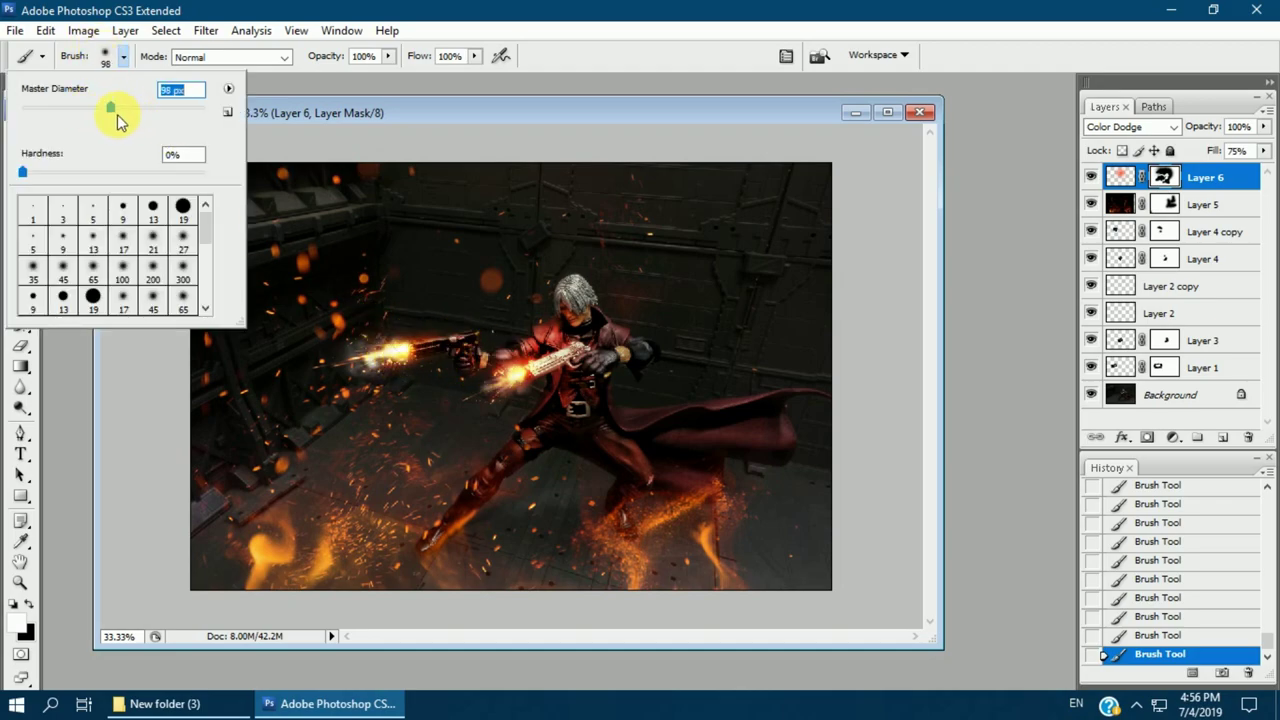
pyautogui.write('152')
pyautogui.press('Return')
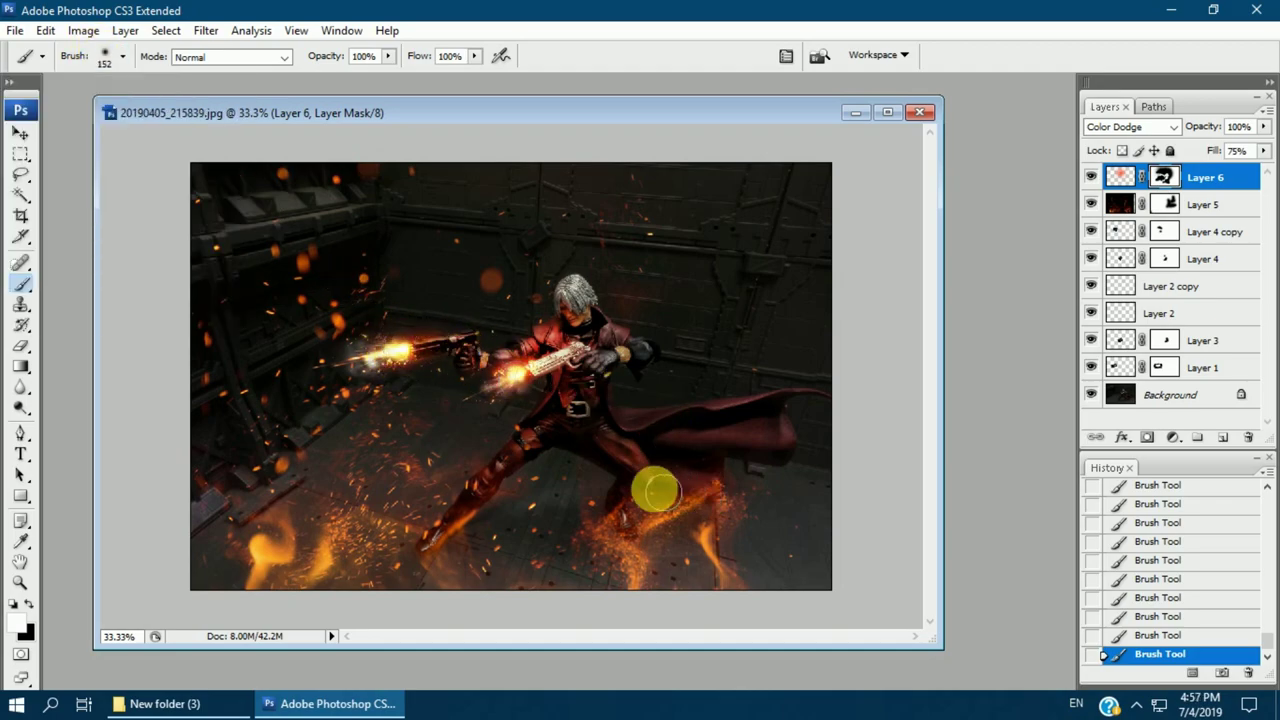
pyautogui.press('v')
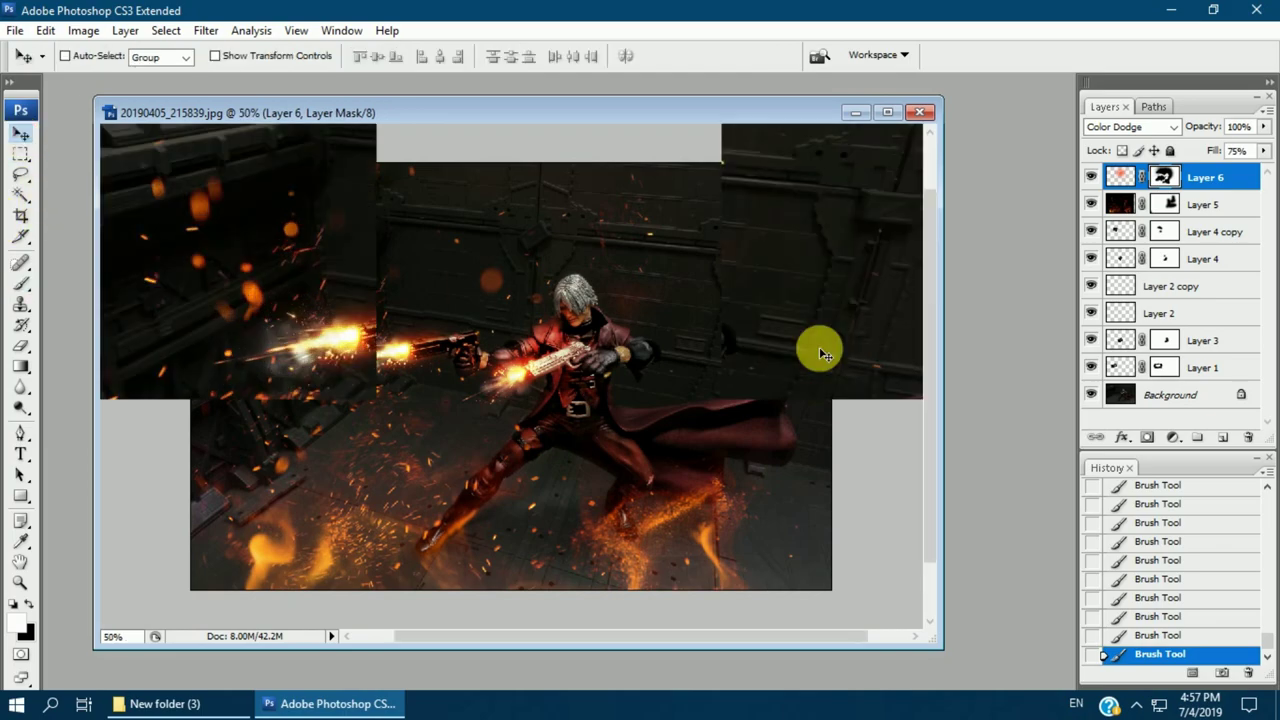
# Flatten the image to one Background layer and drag in the smoke texture from New folder (3)
pyautogui.click(1234, 677)
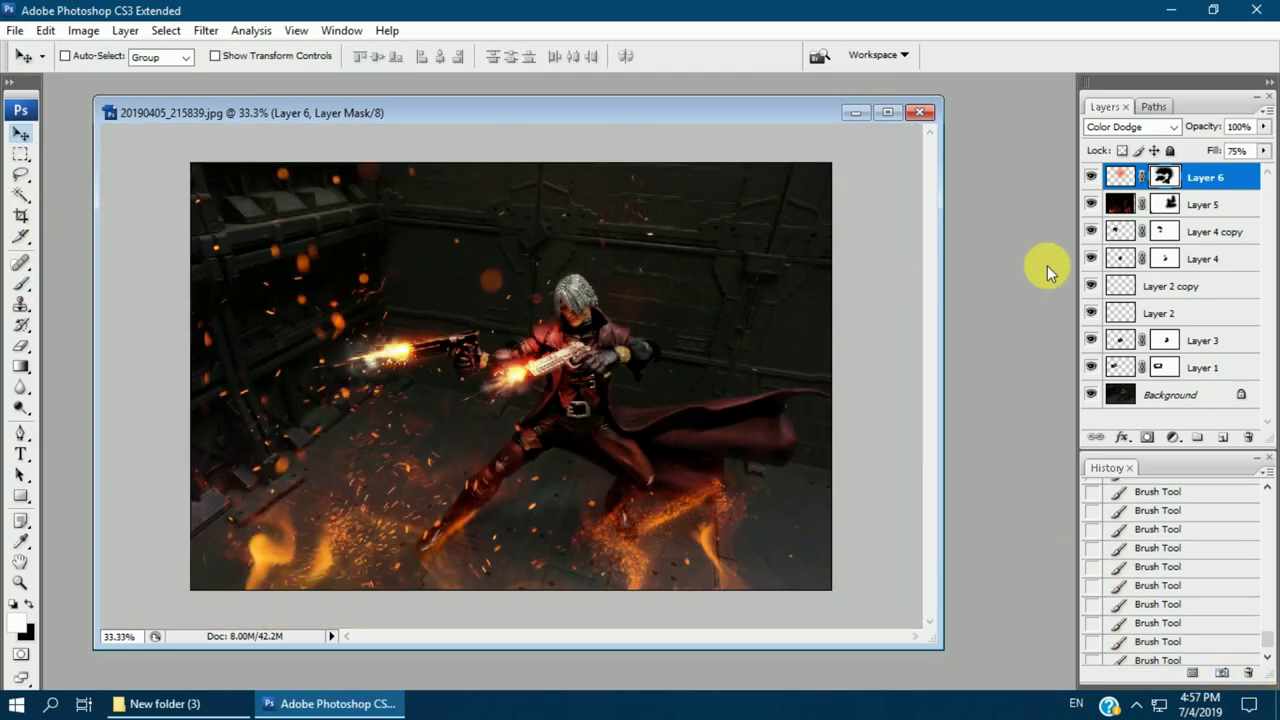
pyautogui.click(1266, 118)
pyautogui.click(1143, 471)
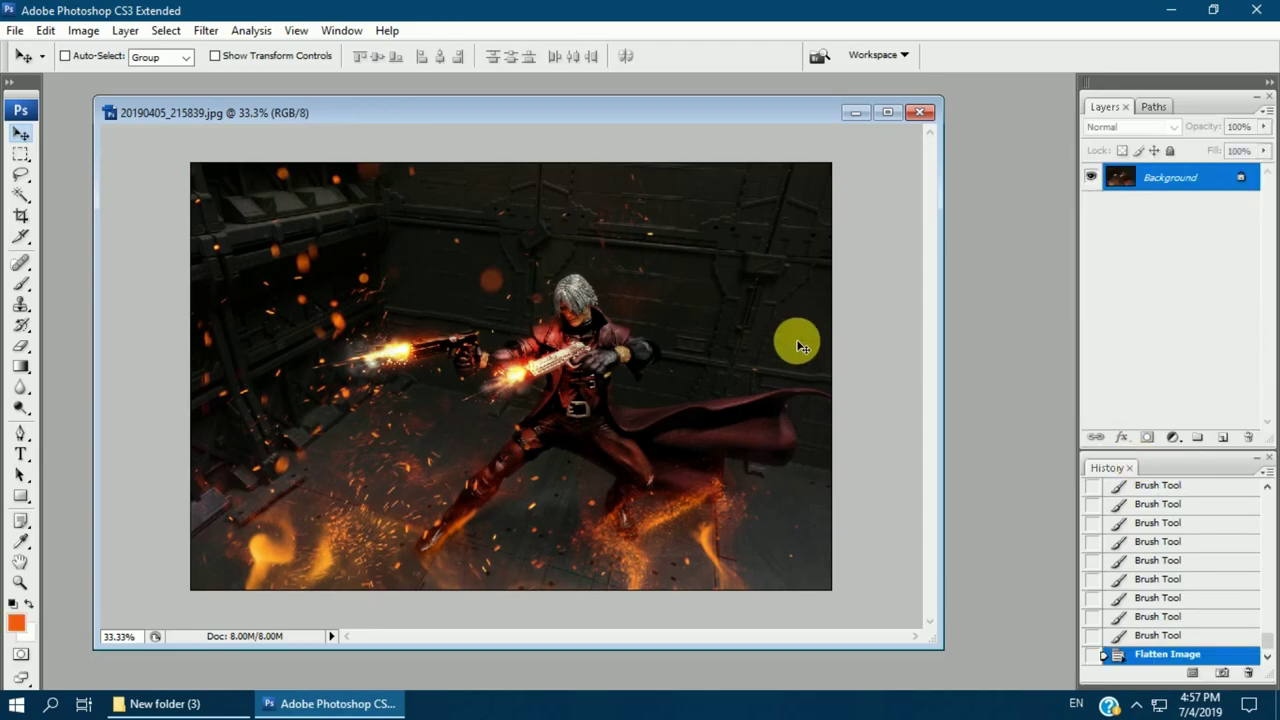
pyautogui.click(165, 704)
pyautogui.moveTo(1106, 457); pyautogui.dragTo(981, 346)
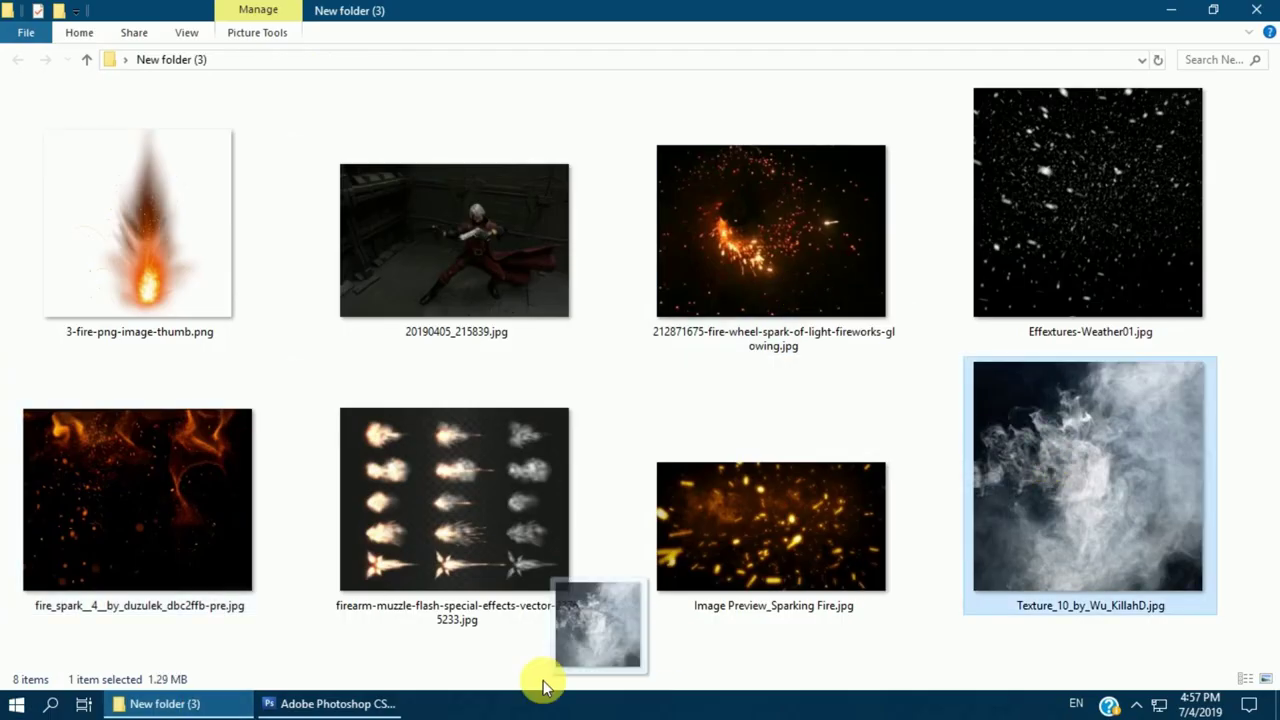
# Place the smoke texture as Layer 1 in Lighten blend mode
pyautogui.click(751, 357)
pyautogui.moveTo(309, 120); pyautogui.dragTo(929, 186)
pyautogui.moveTo(1000, 400); pyautogui.dragTo(500, 350)
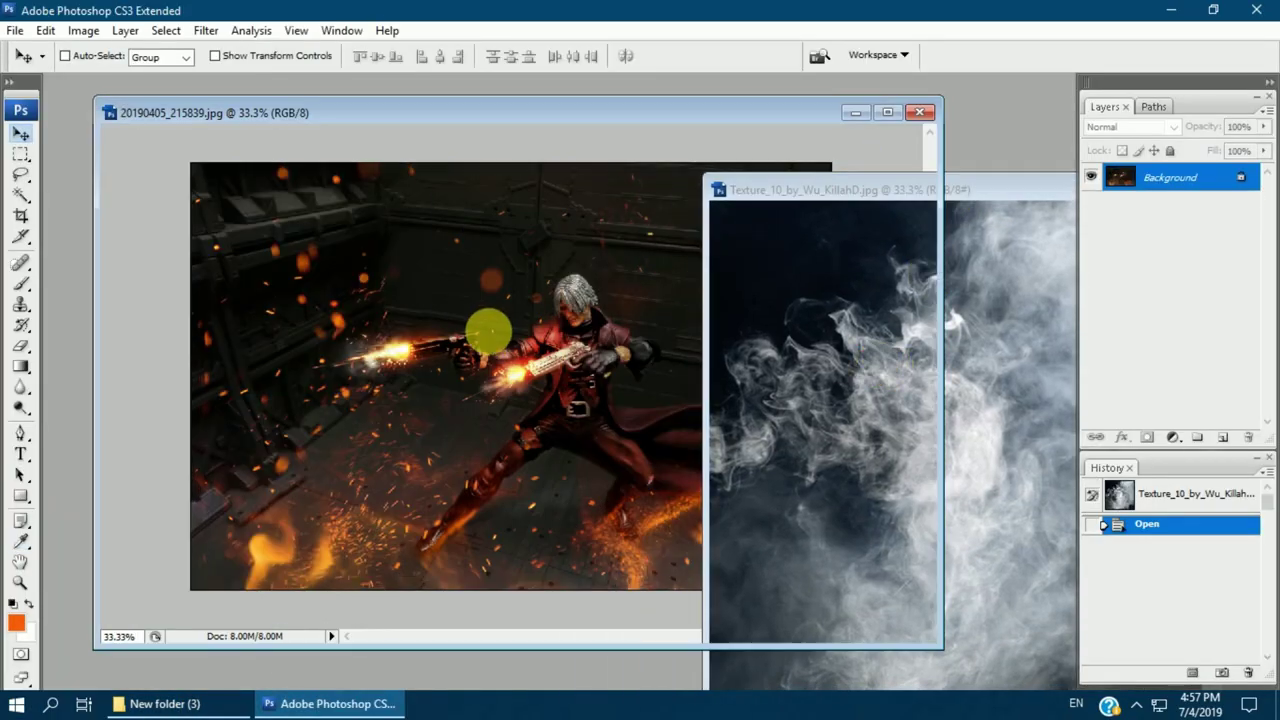
pyautogui.hotkey('ctrl', 't')
pyautogui.press('Return')
pyautogui.click(1134, 127)
pyautogui.click(1123, 285)
pyautogui.press('Down')
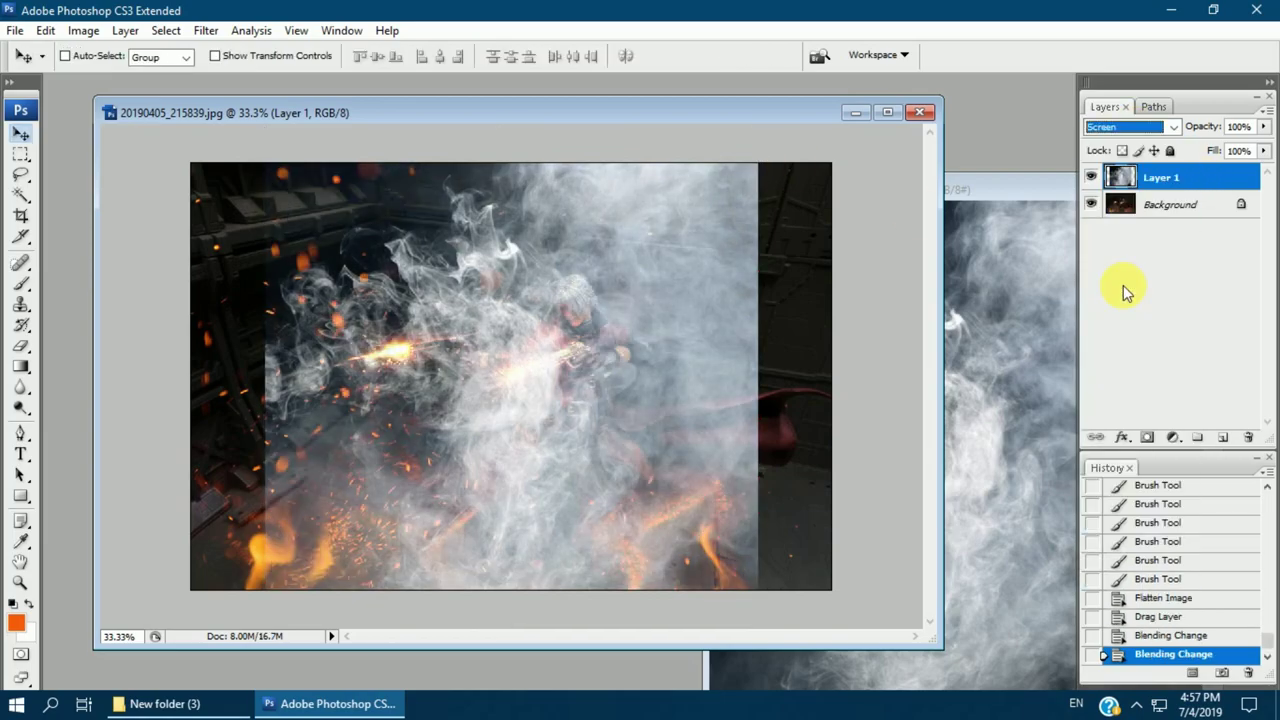
pyautogui.press('Up')
# Darken the smoke layer with Brightness/Contrast brightness at -70
pyautogui.click(83, 30)
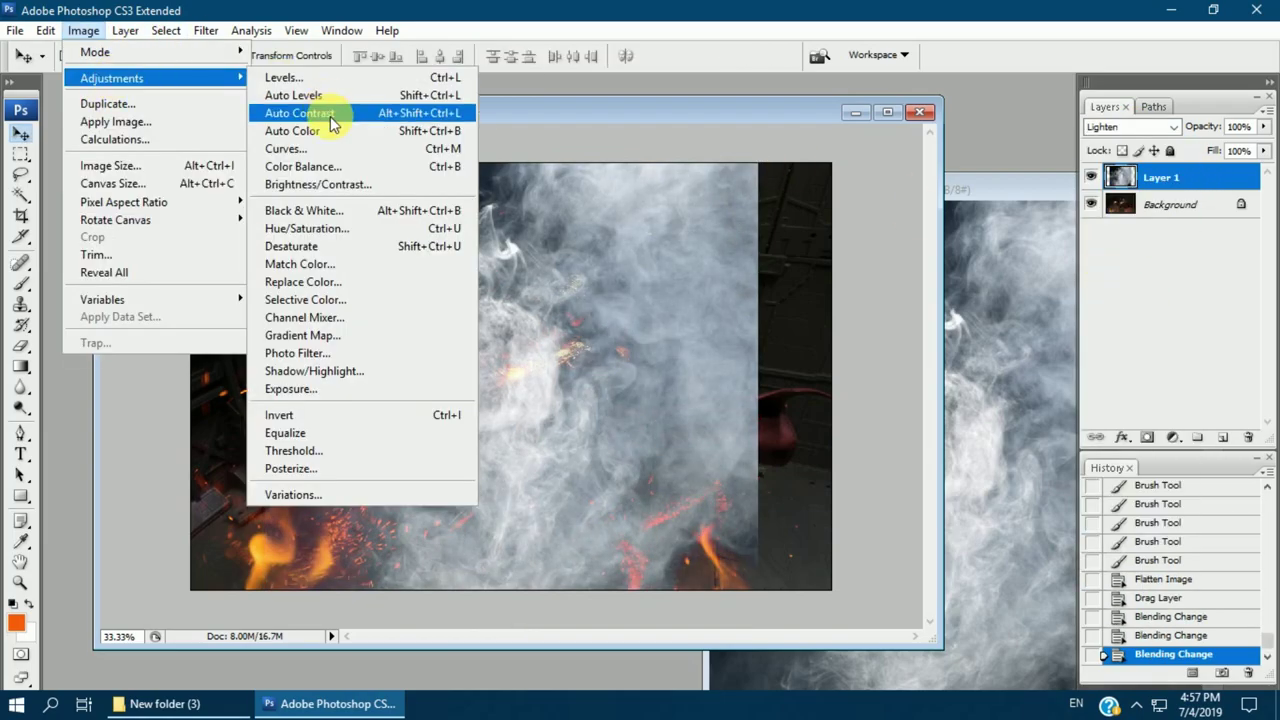
pyautogui.click(330, 177)
pyautogui.moveTo(844, 178); pyautogui.dragTo(808, 178)
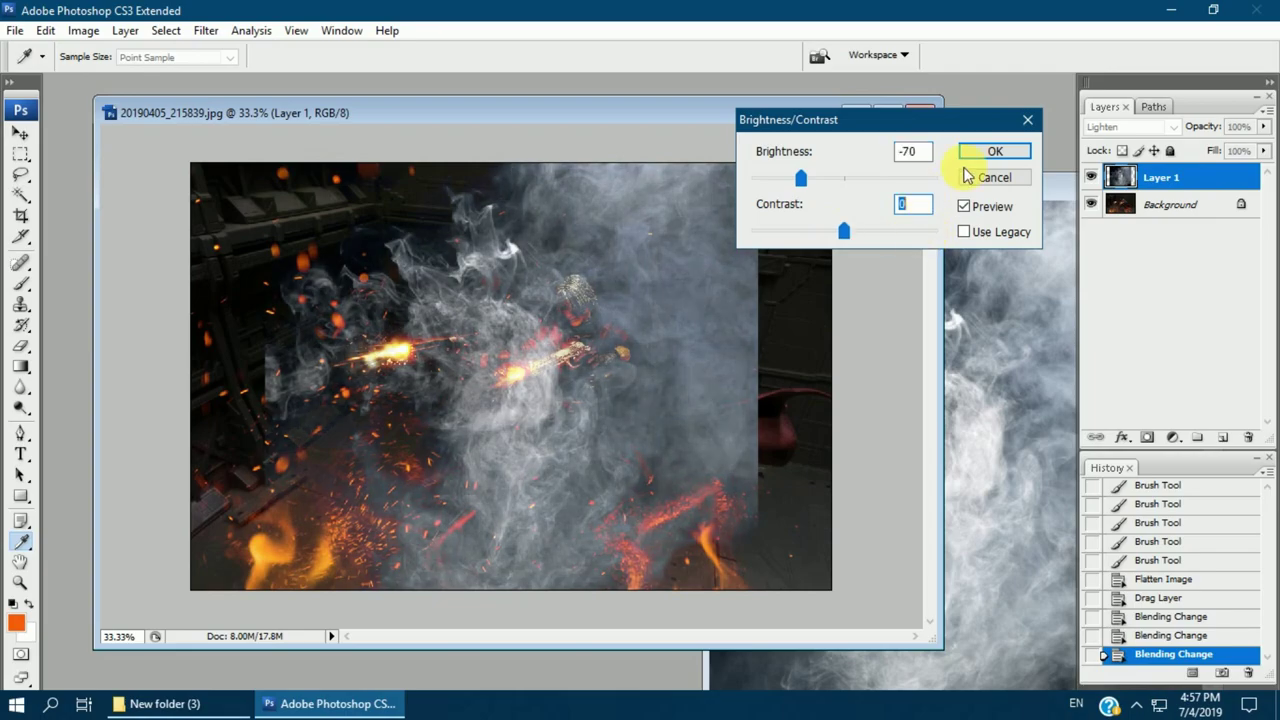
pyautogui.click(990, 153)
# Enlarge the smoke to 134.5%, rotate it about 90 degrees and flip it vertically
pyautogui.press('v')
pyautogui.hotkey('ctrl', '-')
pyautogui.hotkey('ctrl', 't')
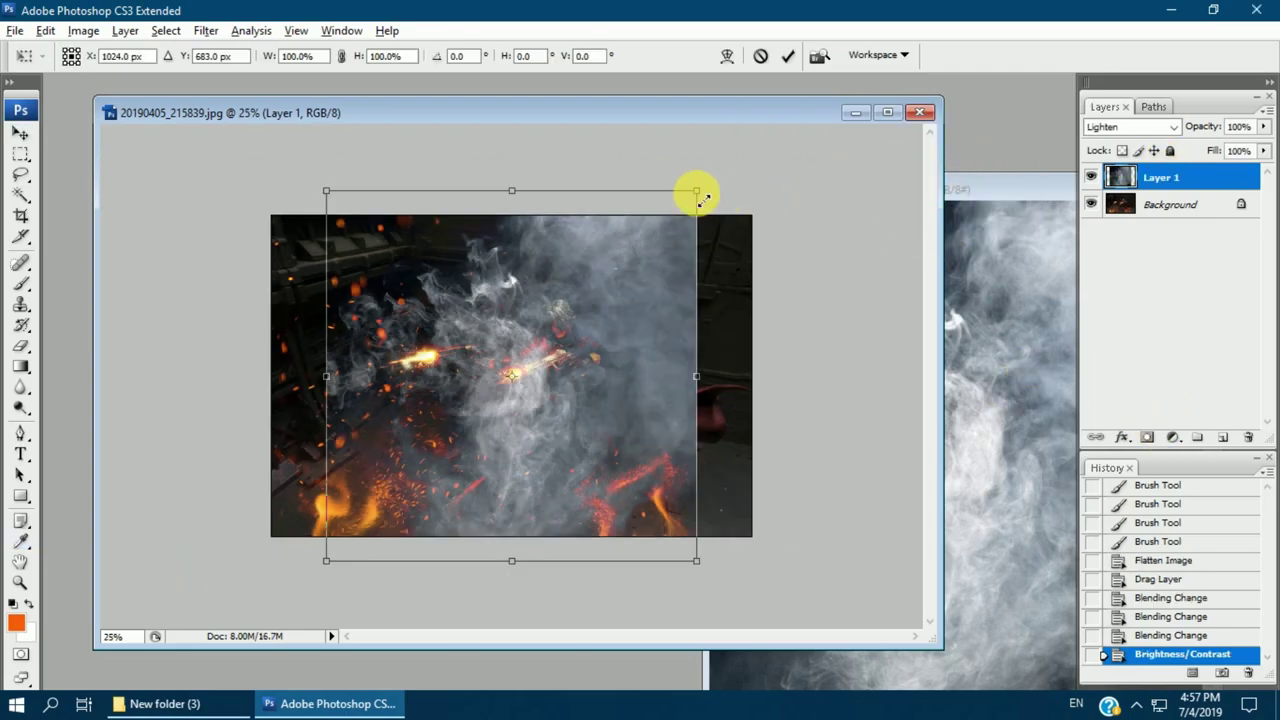
pyautogui.moveTo(704, 200); pyautogui.dragTo(760, 128)
pyautogui.moveTo(846, 157)
pyautogui.mouseDown()
pyautogui.moveTo(728, 571)
pyautogui.moveTo(652, 587)
pyautogui.mouseUp()
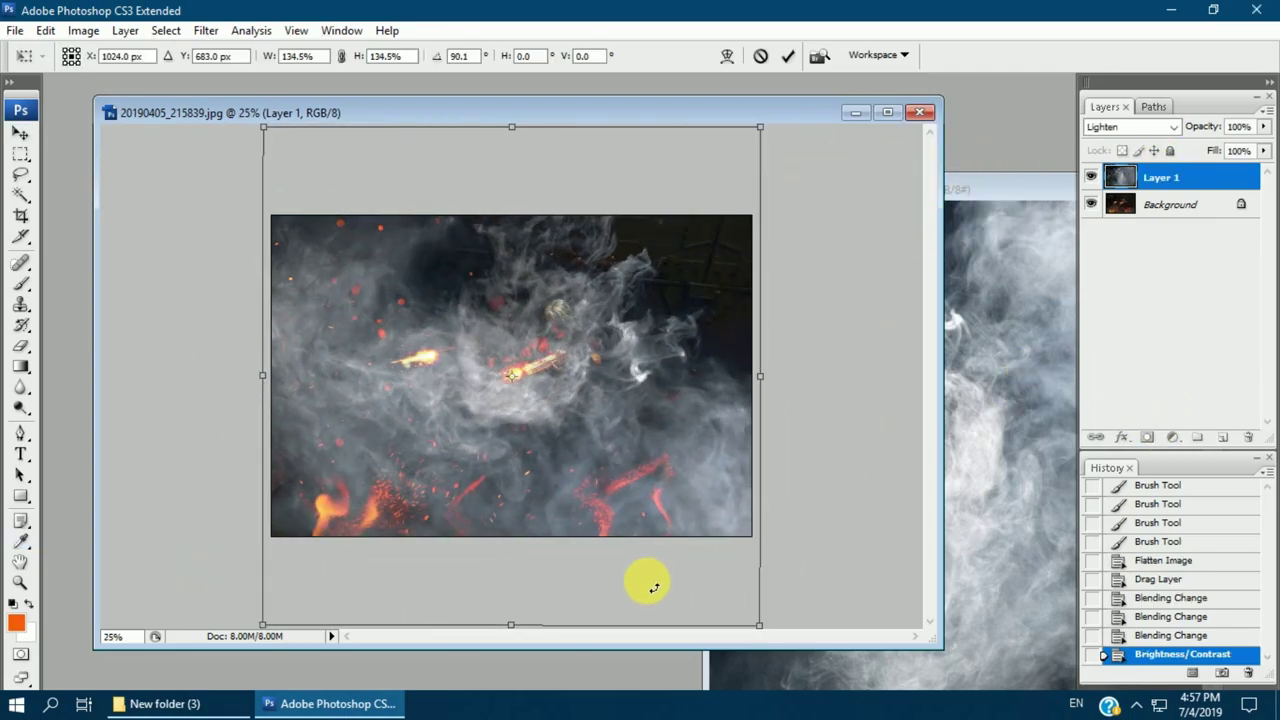
pyautogui.click(47, 31)
pyautogui.click(429, 566)
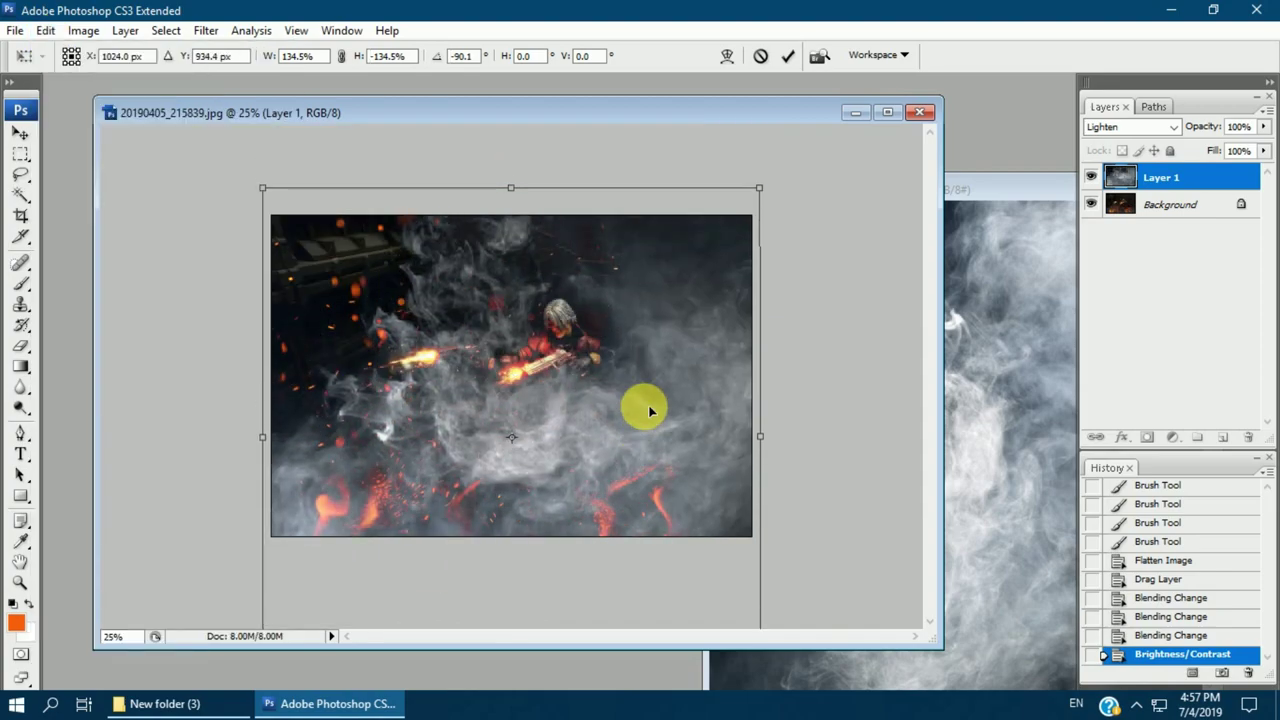
pyautogui.press('Return')
# Add a mask to the smoke layer and fade most of the smoke with a gradient
pyautogui.click(1147, 437)
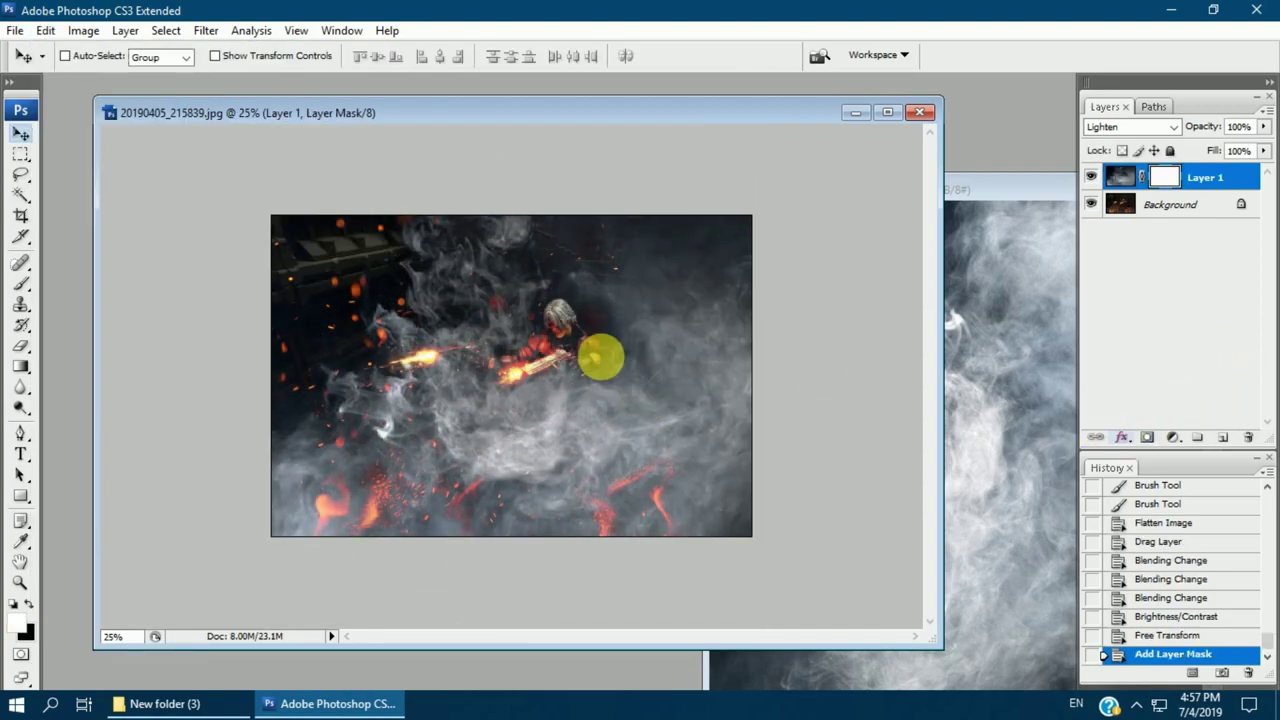
pyautogui.press('g')
pyautogui.moveTo(566, 455); pyautogui.dragTo(758, 148)
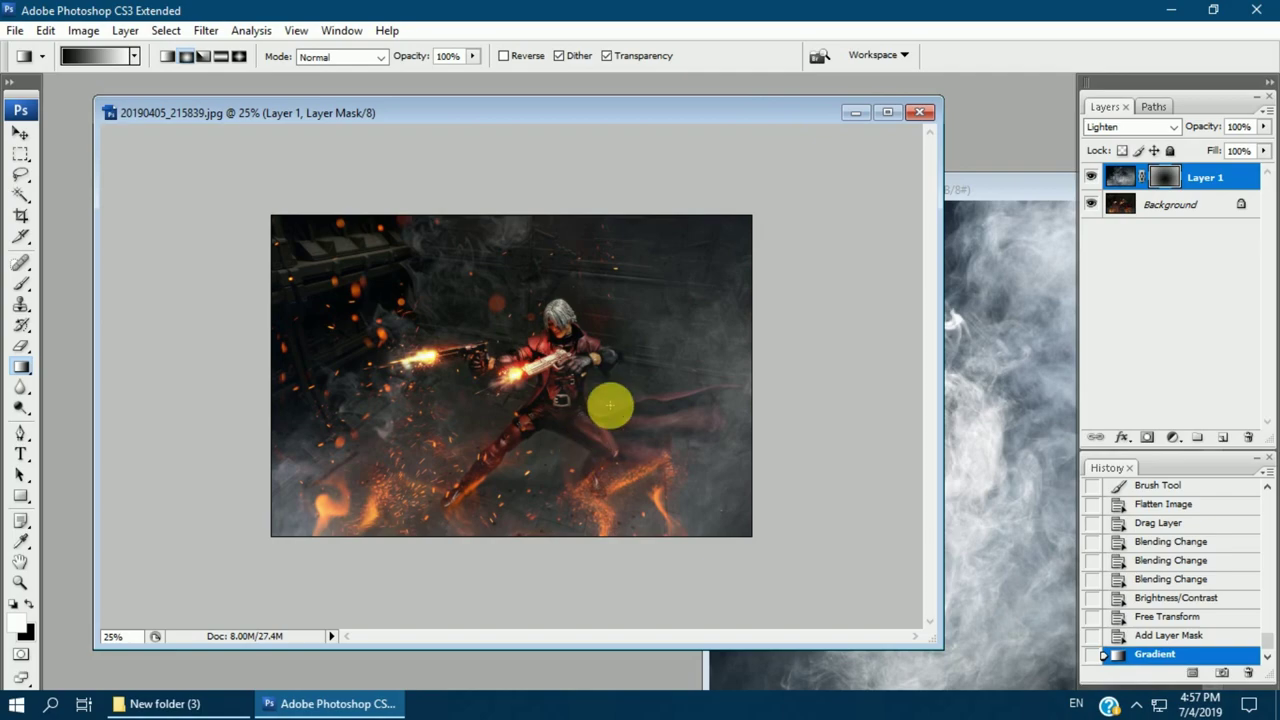
pyautogui.hotkey('ctrl', '+')
pyautogui.hotkey('ctrl', '-')
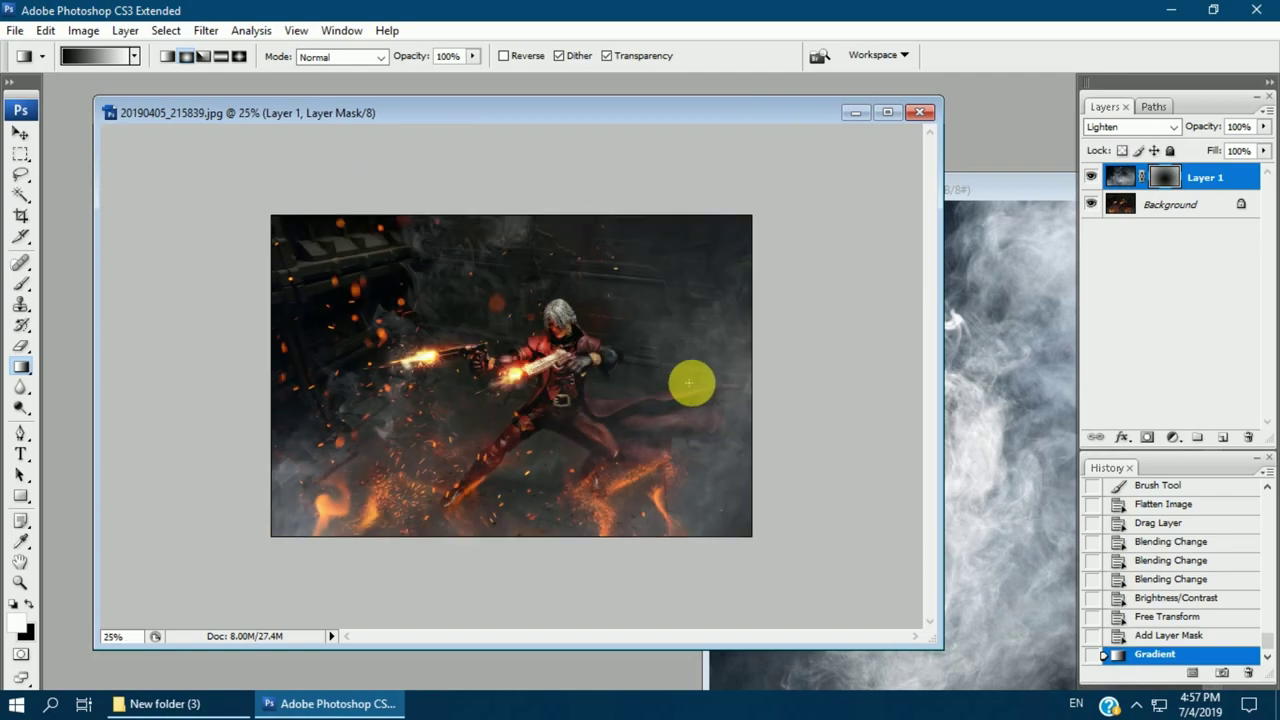
# Brush black on the mask to clear smoke near the flames, legs and upper right
pyautogui.click(22, 270)
pyautogui.click(123, 56)
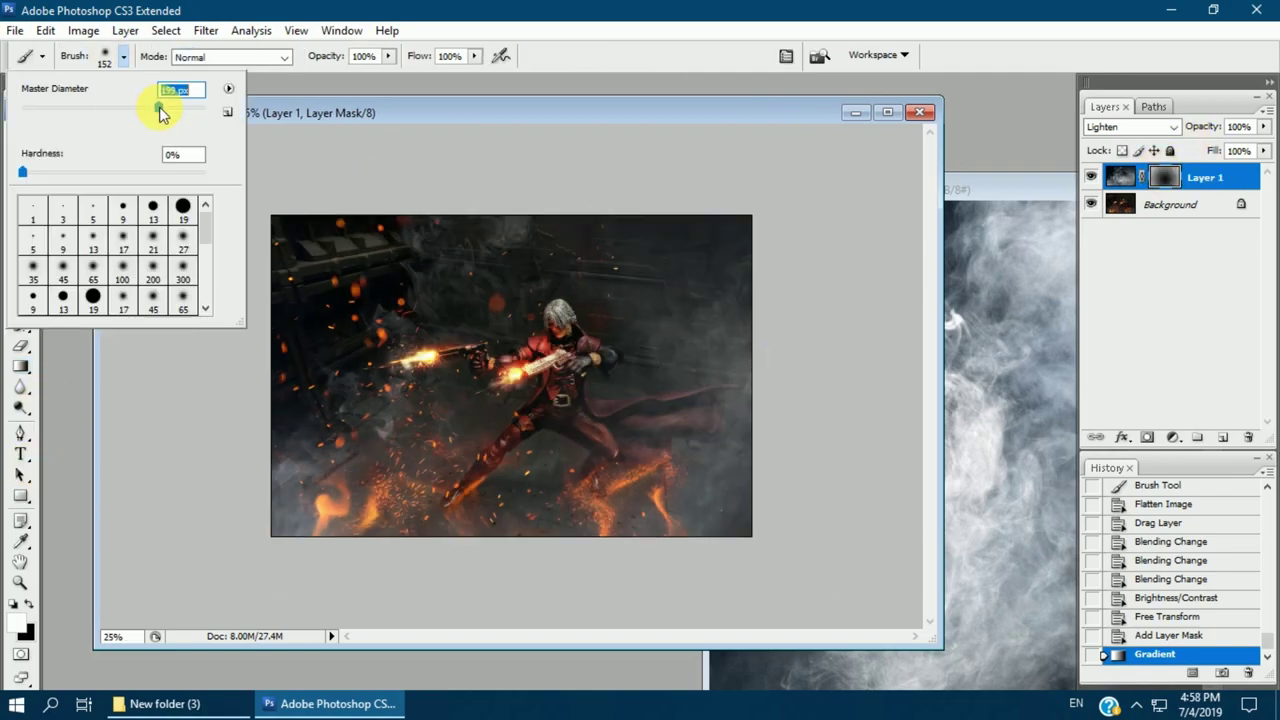
pyautogui.click(28, 602)
pyautogui.moveTo(420, 260)
pyautogui.mouseDown()
pyautogui.moveTo(509, 223)
pyautogui.moveTo(543, 320)
pyautogui.moveTo(406, 343)
pyautogui.moveTo(296, 470)
pyautogui.mouseUp()
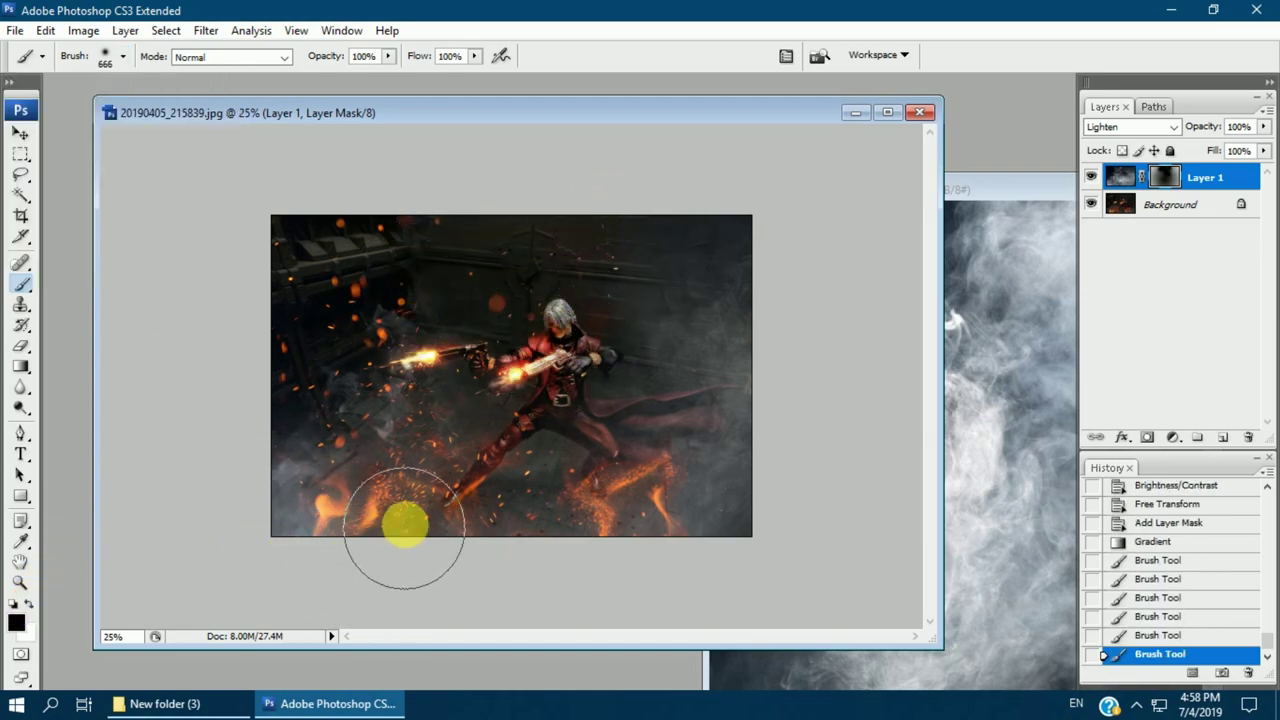
pyautogui.moveTo(403, 523); pyautogui.dragTo(457, 449)
pyautogui.hotkey('ctrl', 'z')
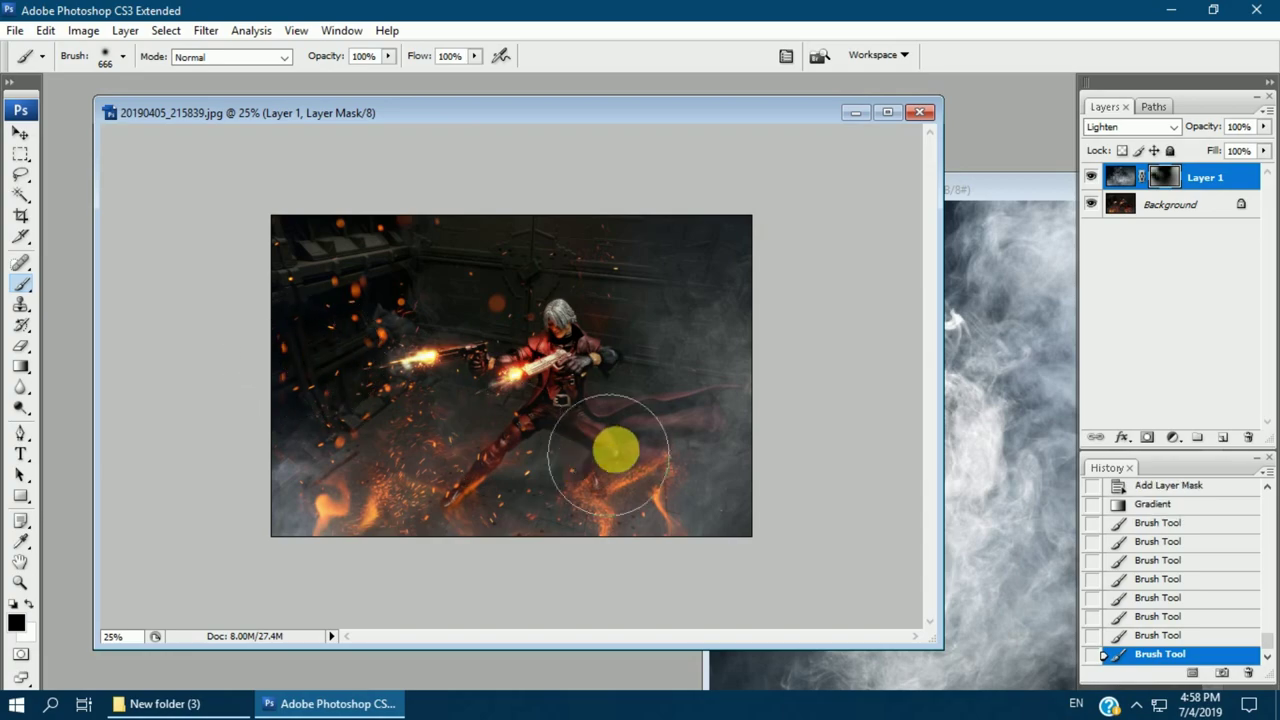
pyautogui.moveTo(600, 449); pyautogui.dragTo(559, 363)
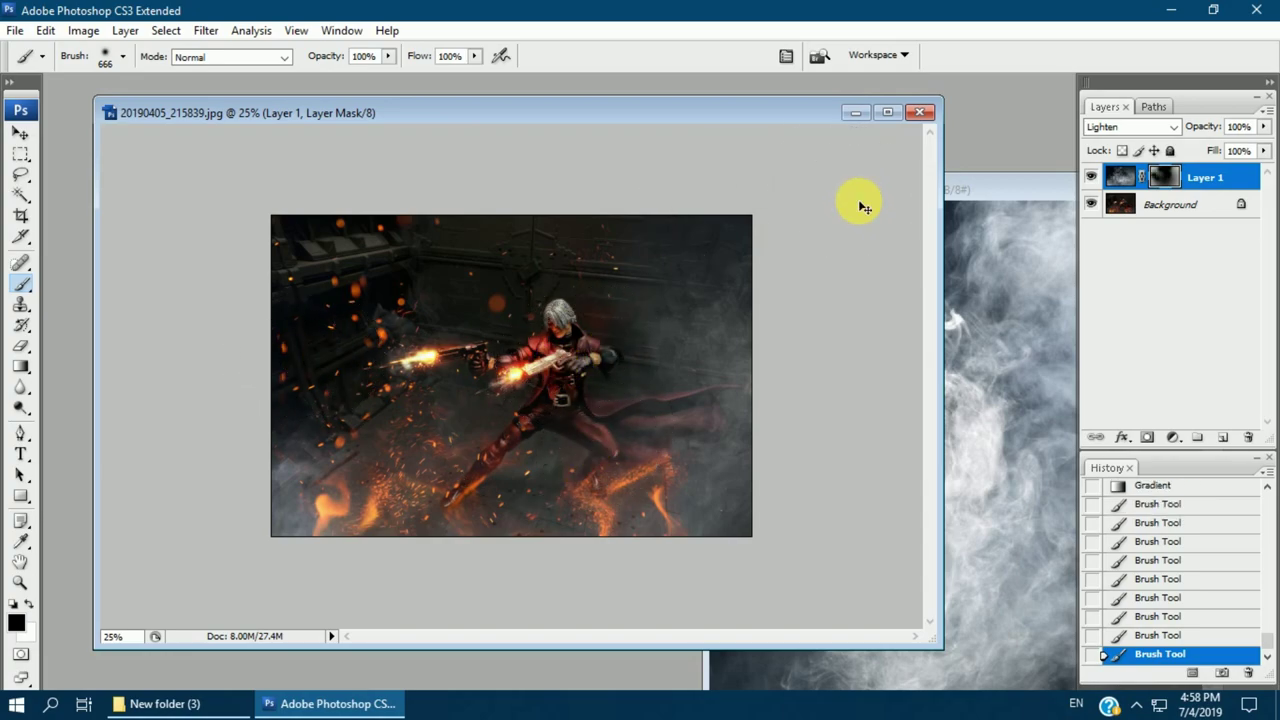
pyautogui.hotkey('ctrl', '+')
pyautogui.moveTo(864, 207); pyautogui.dragTo(366, 271)
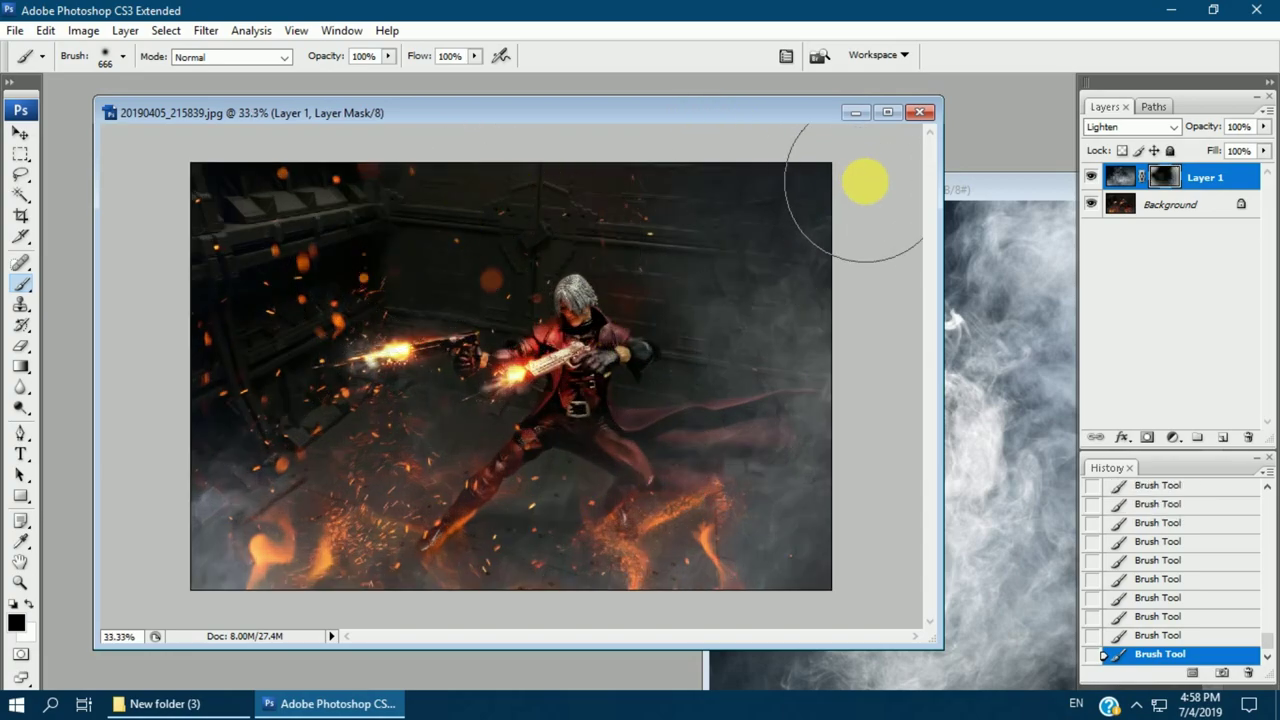
pyautogui.press('v')
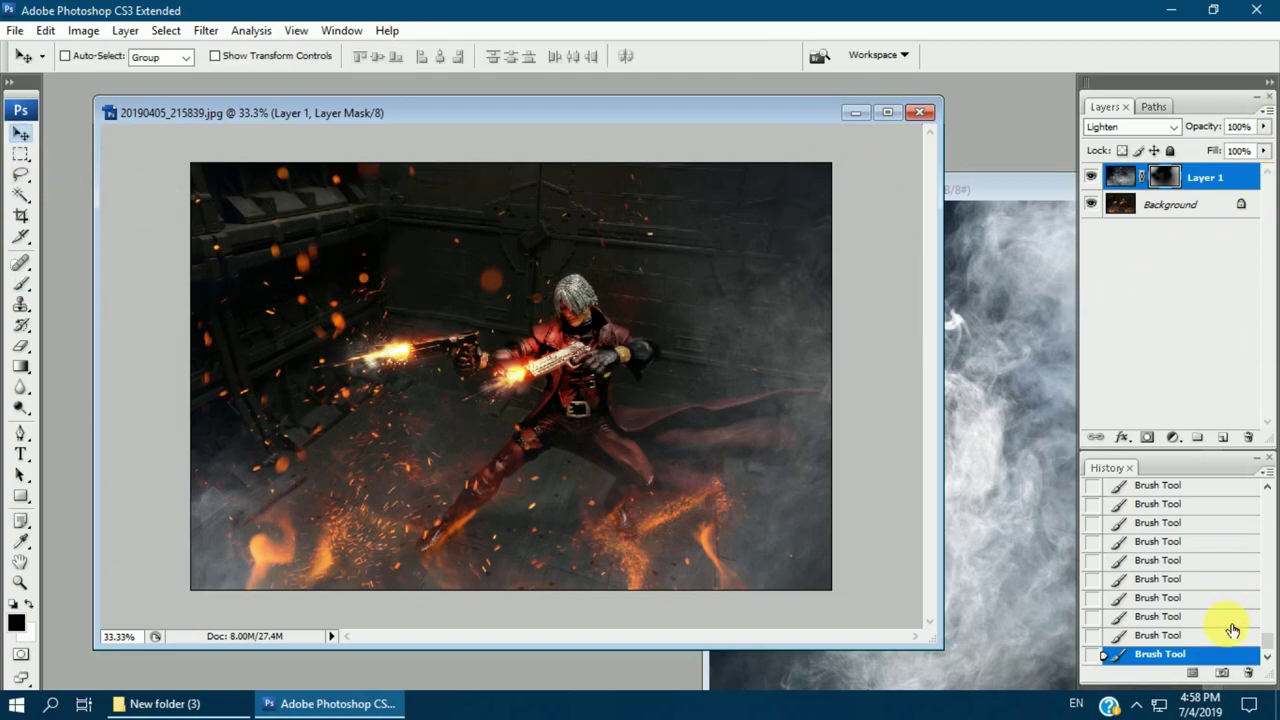
pyautogui.click(1267, 107)
# Flatten, then apply Darken/Lighten Center with border -100%, center +100%, size 25%
pyautogui.click(1180, 462)
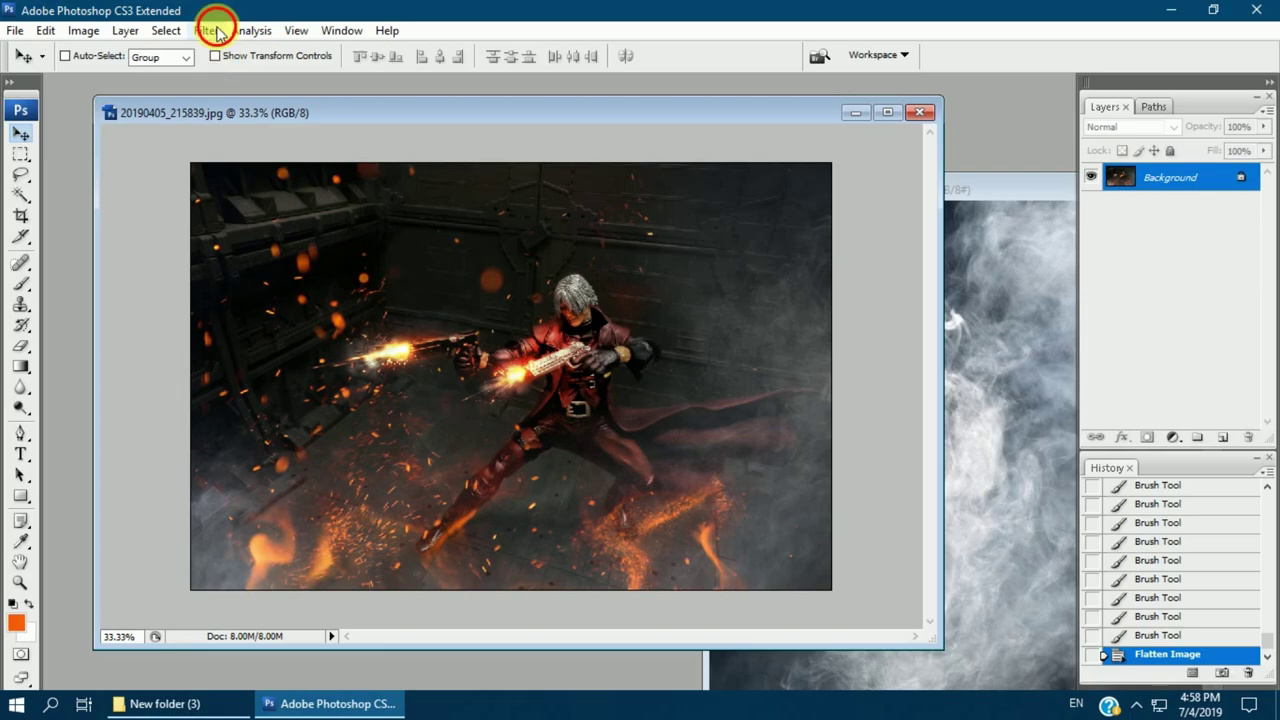
pyautogui.click(217, 32)
pyautogui.click(480, 540)
pyautogui.click(246, 338)
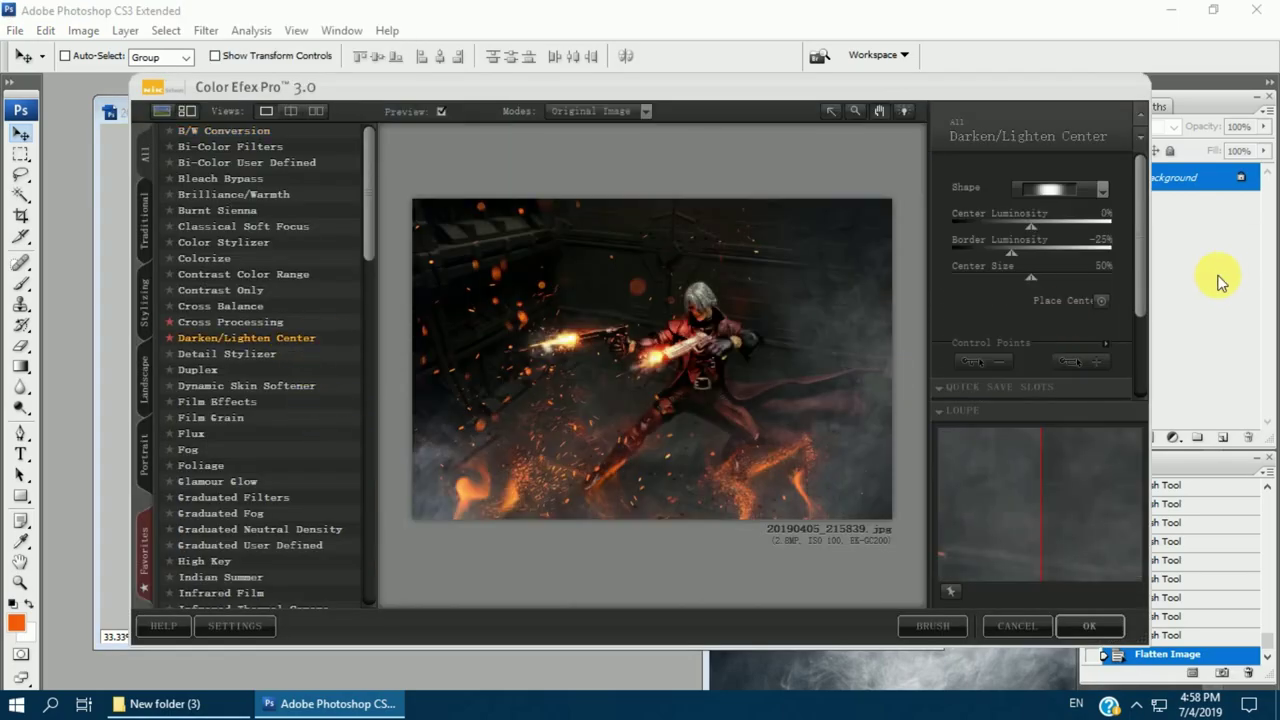
pyautogui.moveTo(1009, 250); pyautogui.dragTo(952, 252)
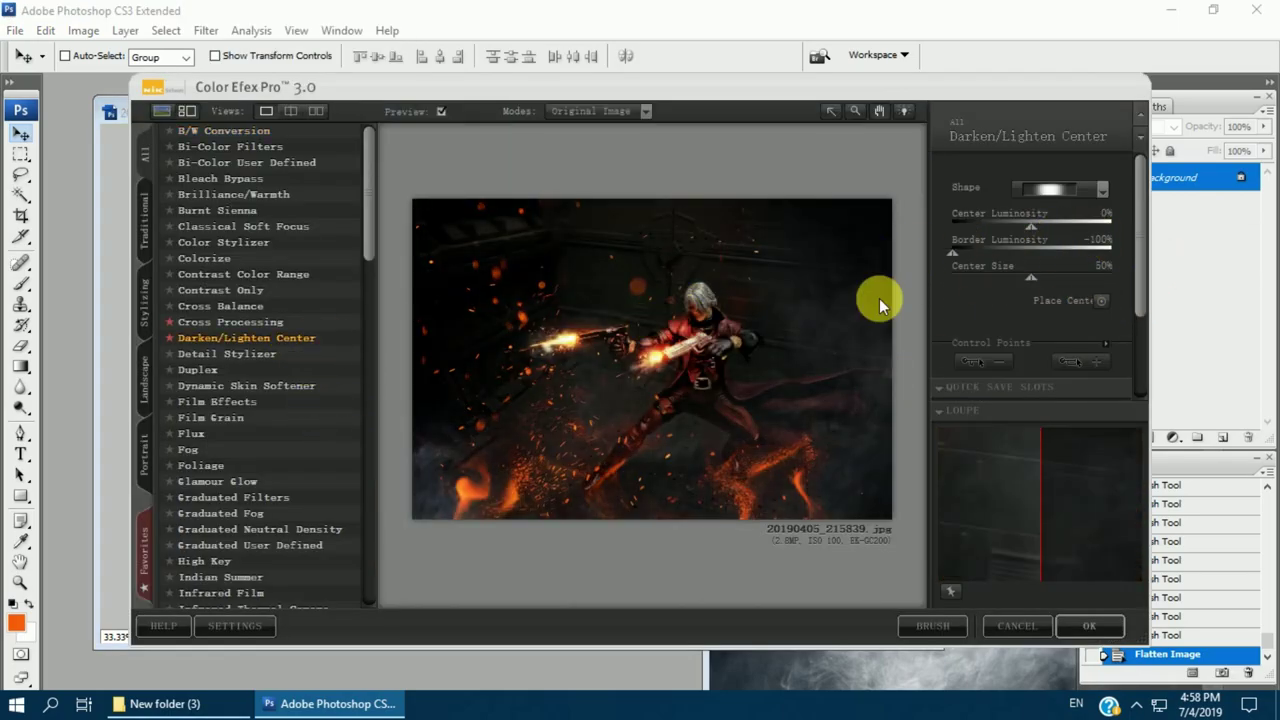
pyautogui.moveTo(1031, 226); pyautogui.dragTo(1200, 225)
pyautogui.moveTo(1031, 279); pyautogui.dragTo(996, 279)
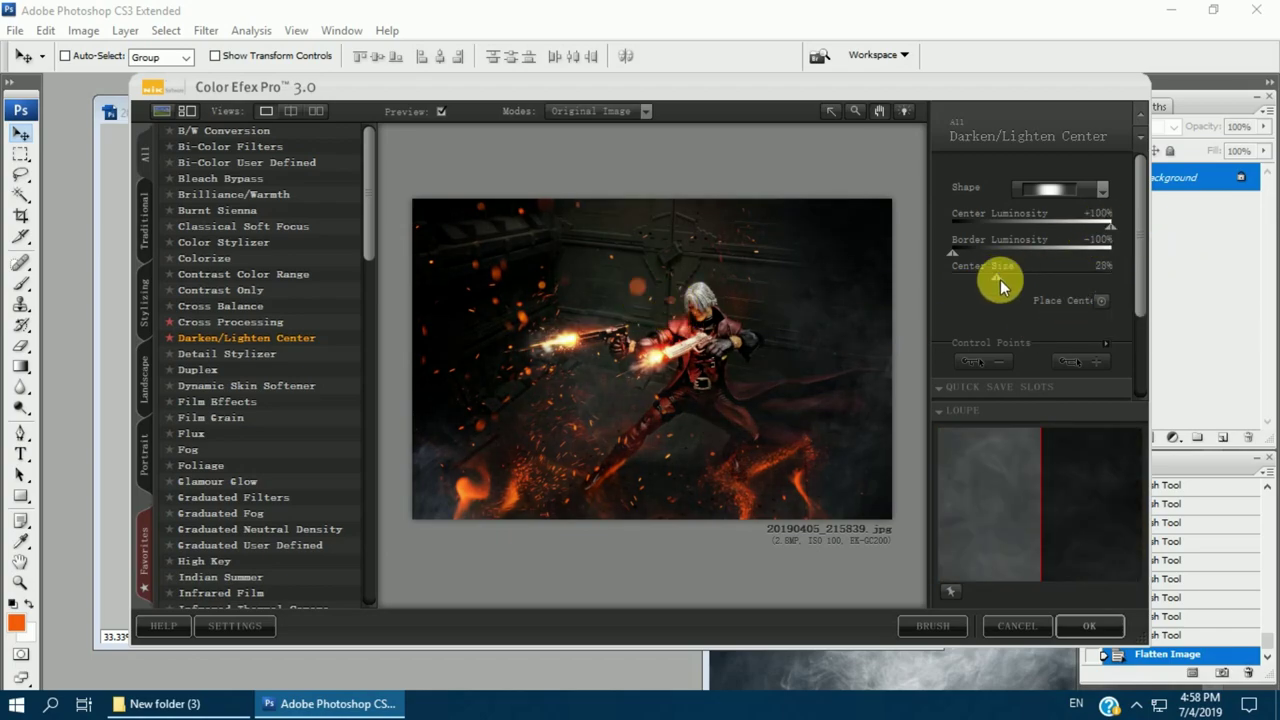
pyautogui.click(1089, 625)
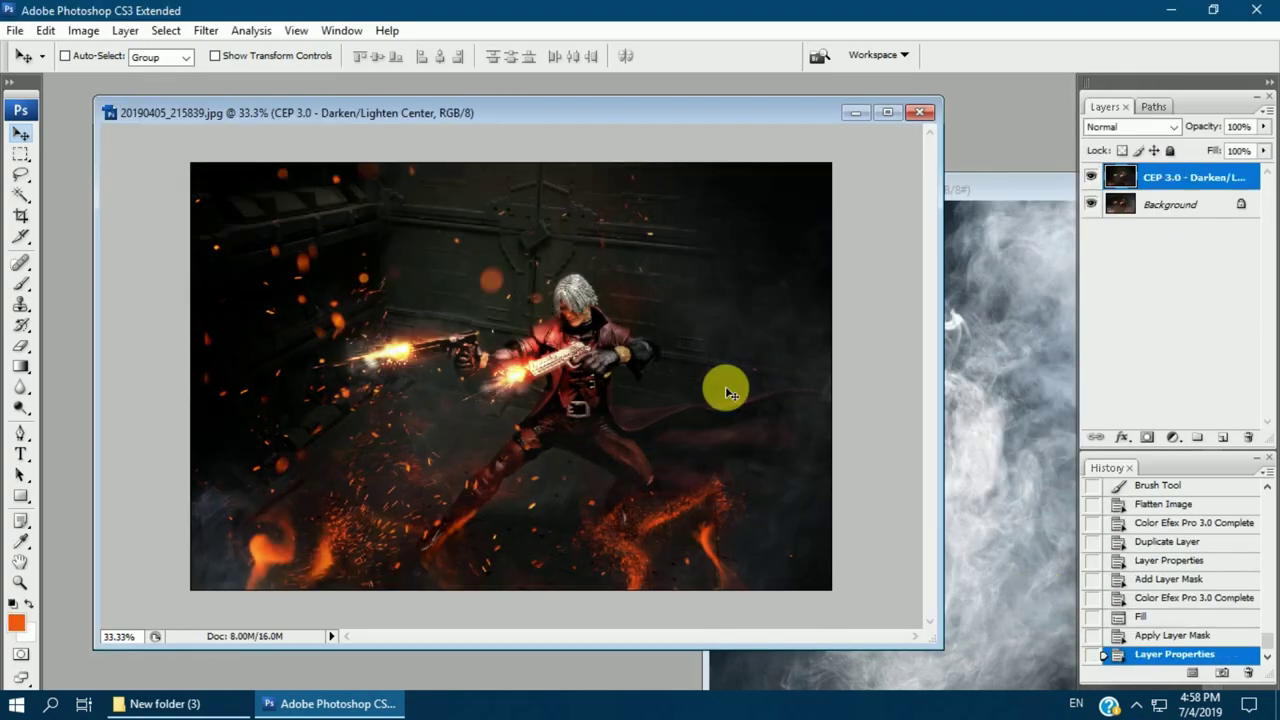
# Run a second Darken/Lighten Center pass with border near 0% and size 0%, then delete that layer
pyautogui.click(207, 30)
pyautogui.click(505, 553)
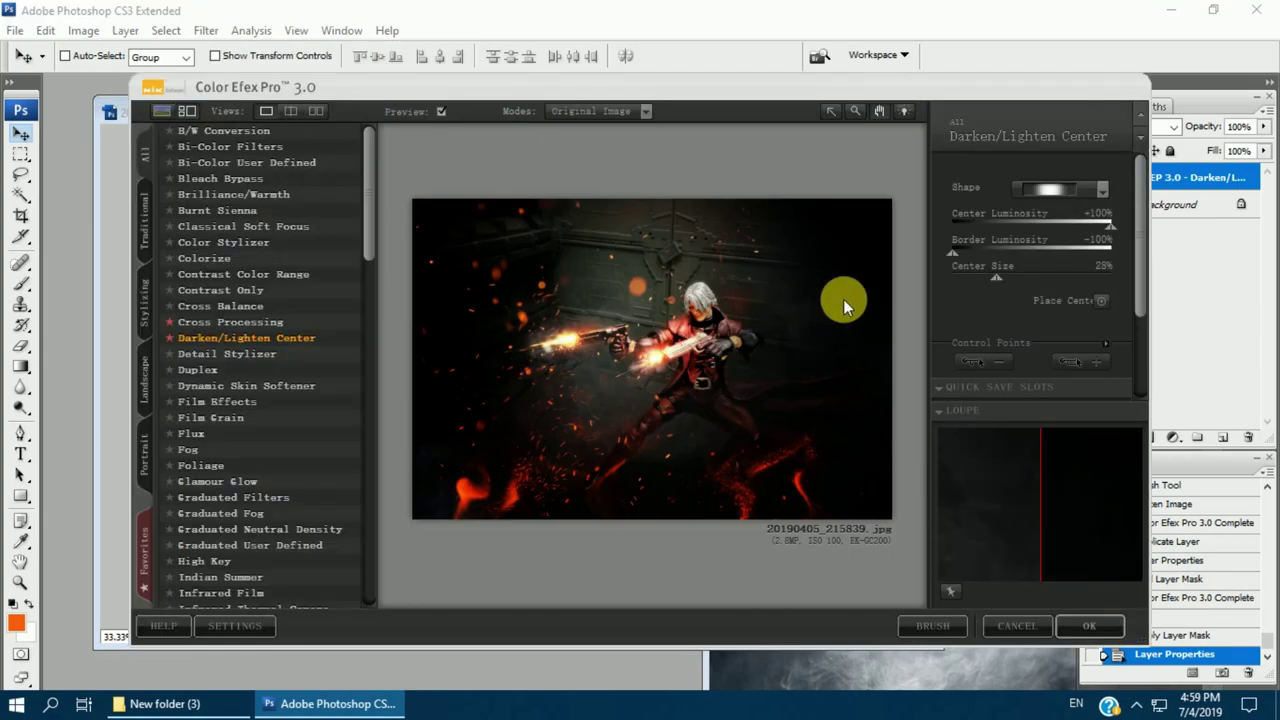
pyautogui.moveTo(994, 250); pyautogui.dragTo(1024, 253)
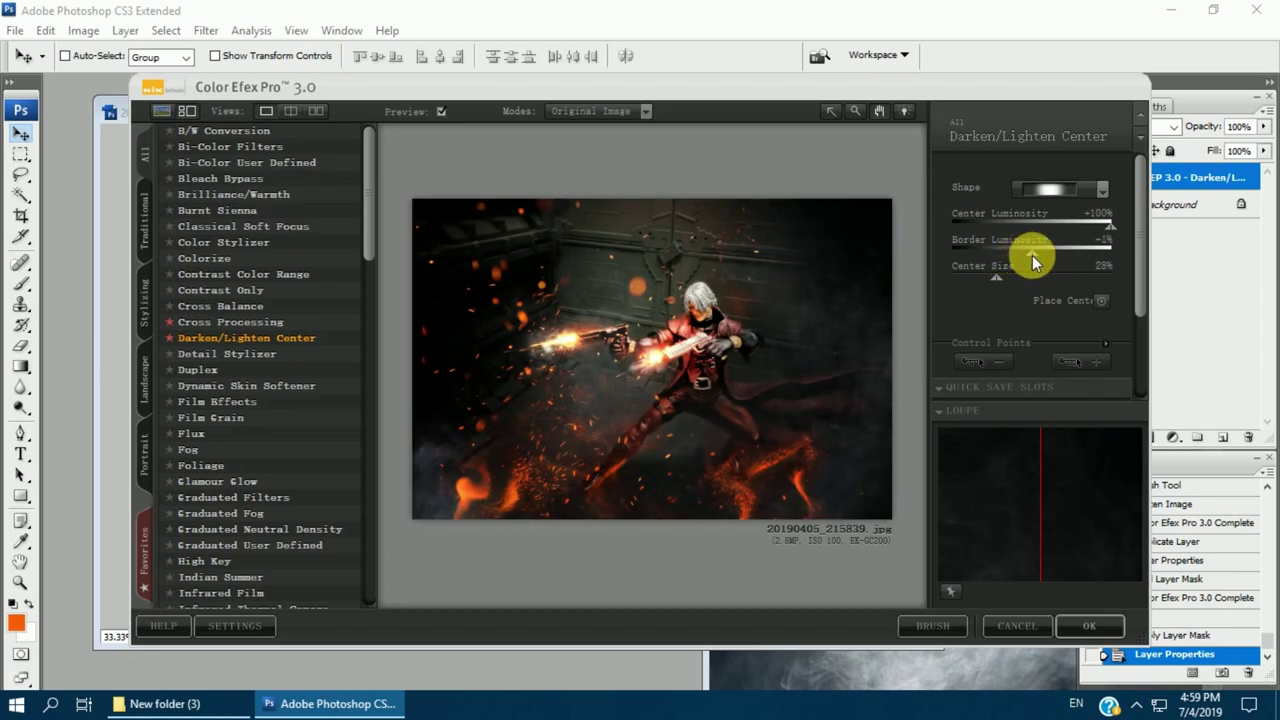
pyautogui.moveTo(996, 277); pyautogui.dragTo(855, 268)
pyautogui.click(1100, 300)
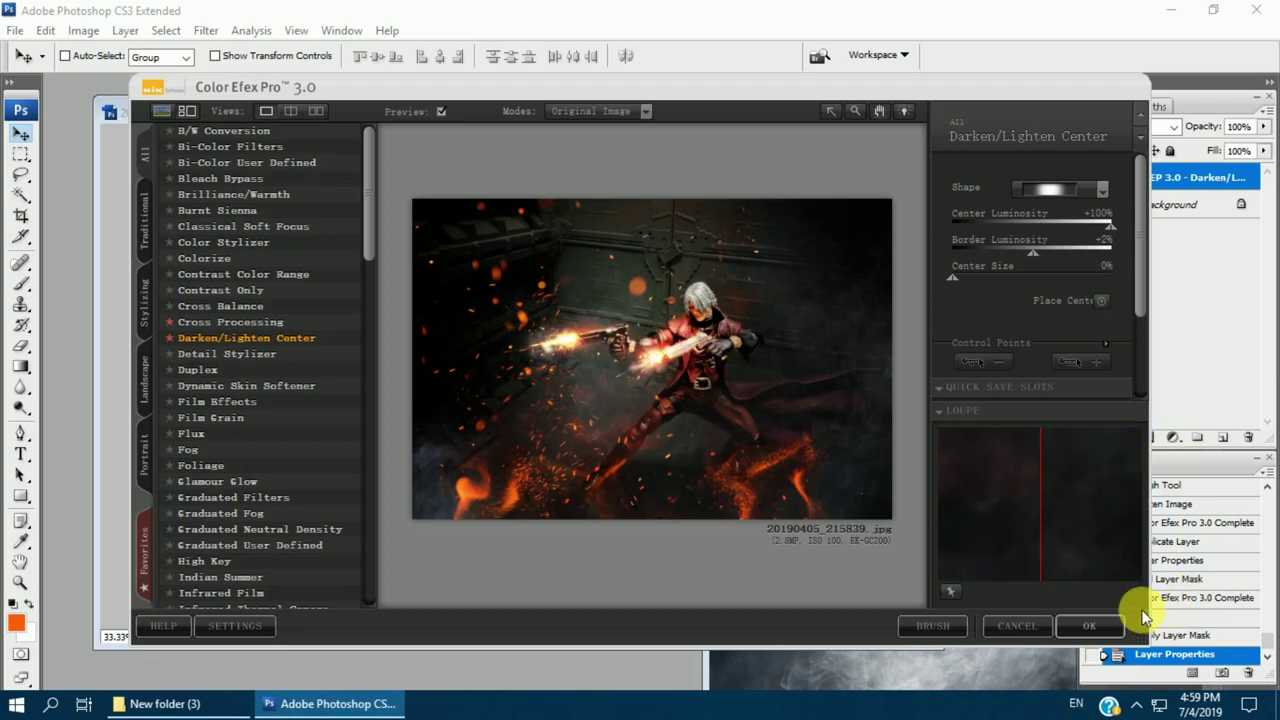
pyautogui.click(1092, 625)
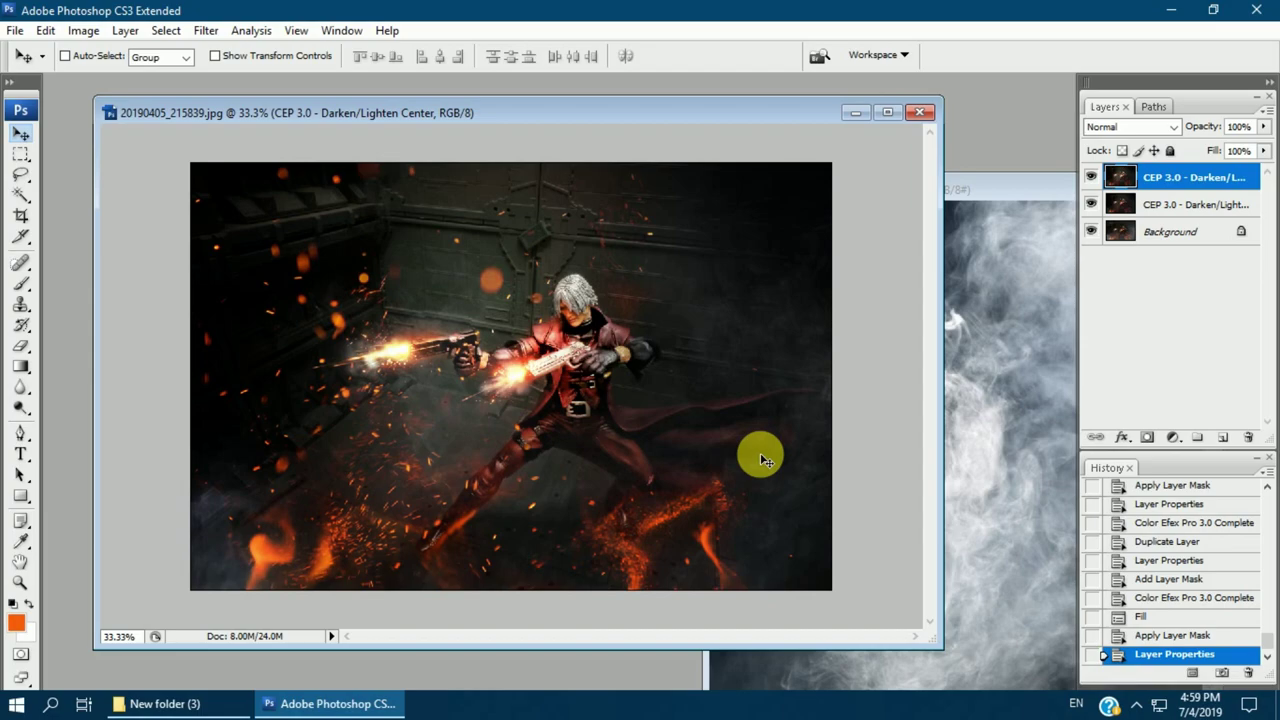
pyautogui.press('Delete')
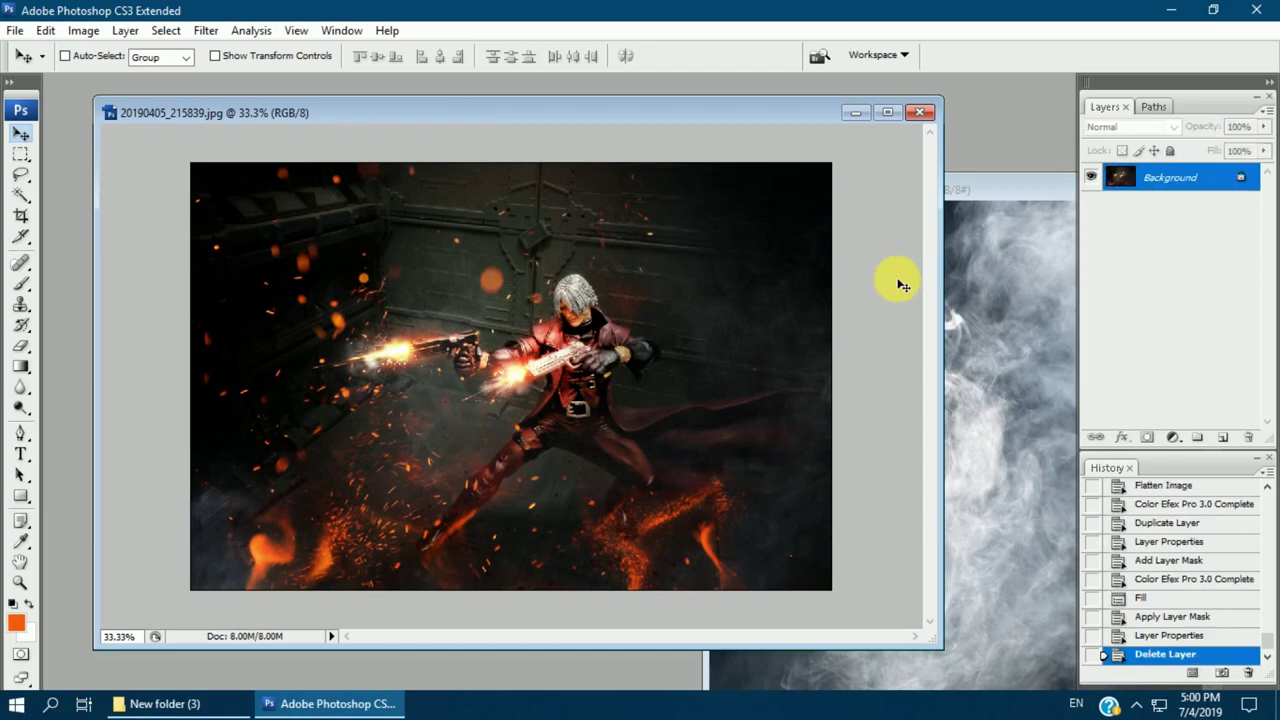
# Maximize the document window, hide all panels and zoom to 50% for a final review
pyautogui.click(886, 112)
pyautogui.hotkey('ctrl', '+')
pyautogui.press('Tab')
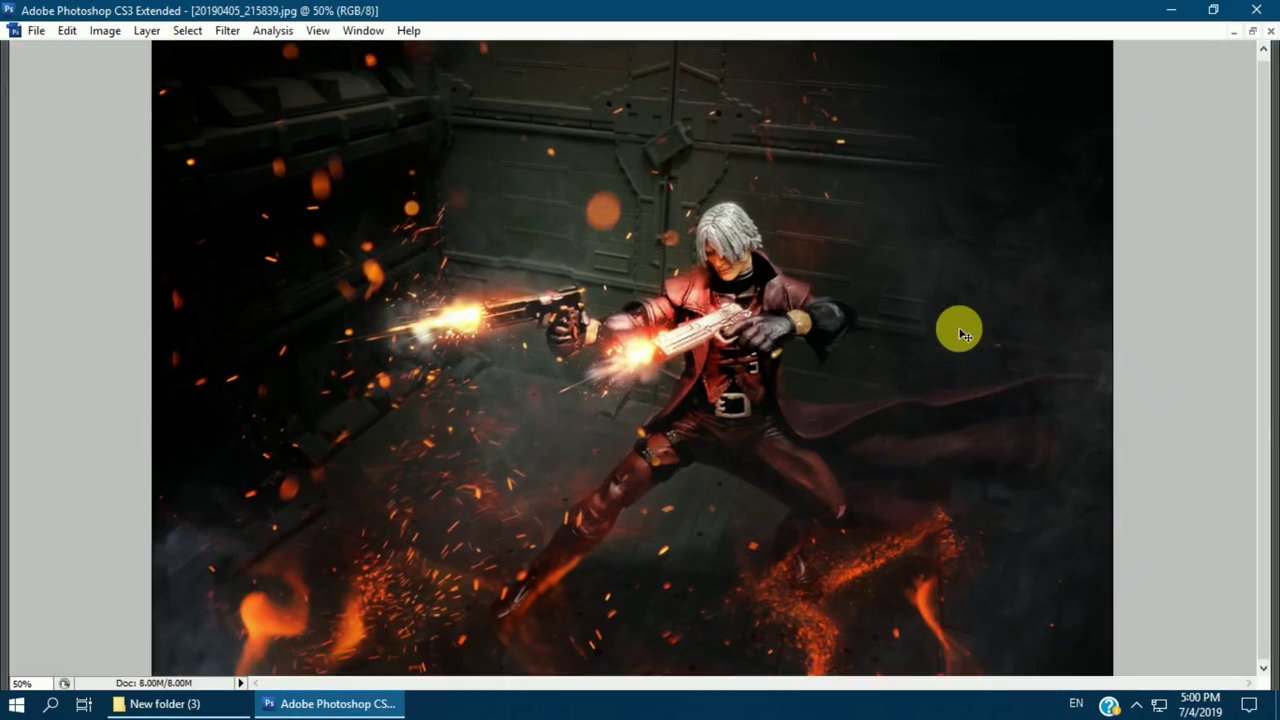